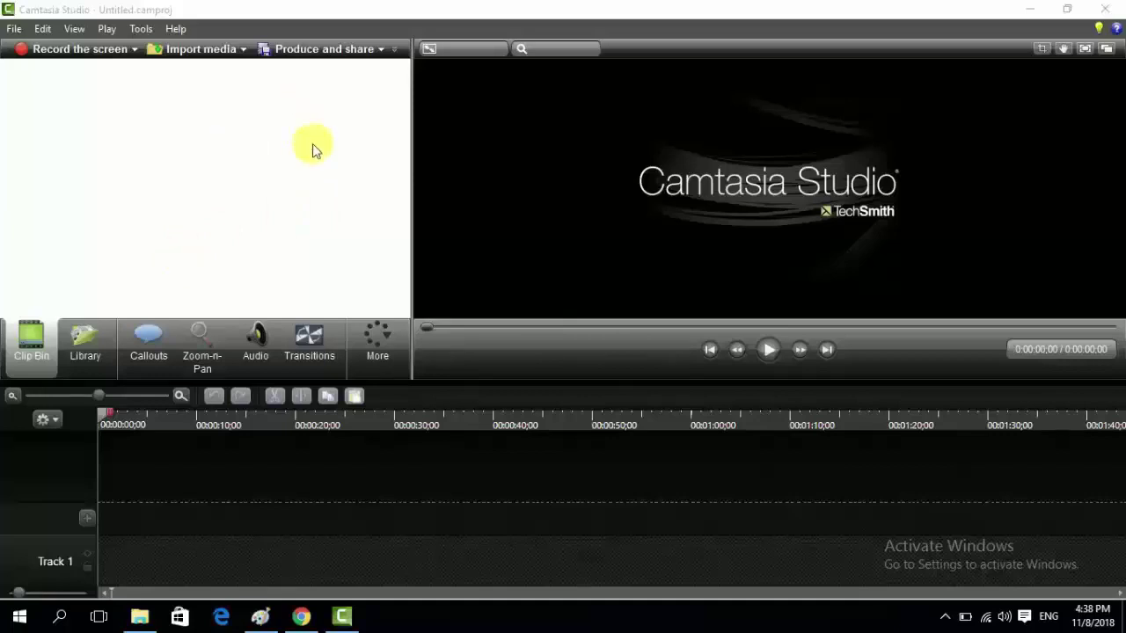
Import the BLANK.png image into the Camtasia clip bin
left_click(211, 55)
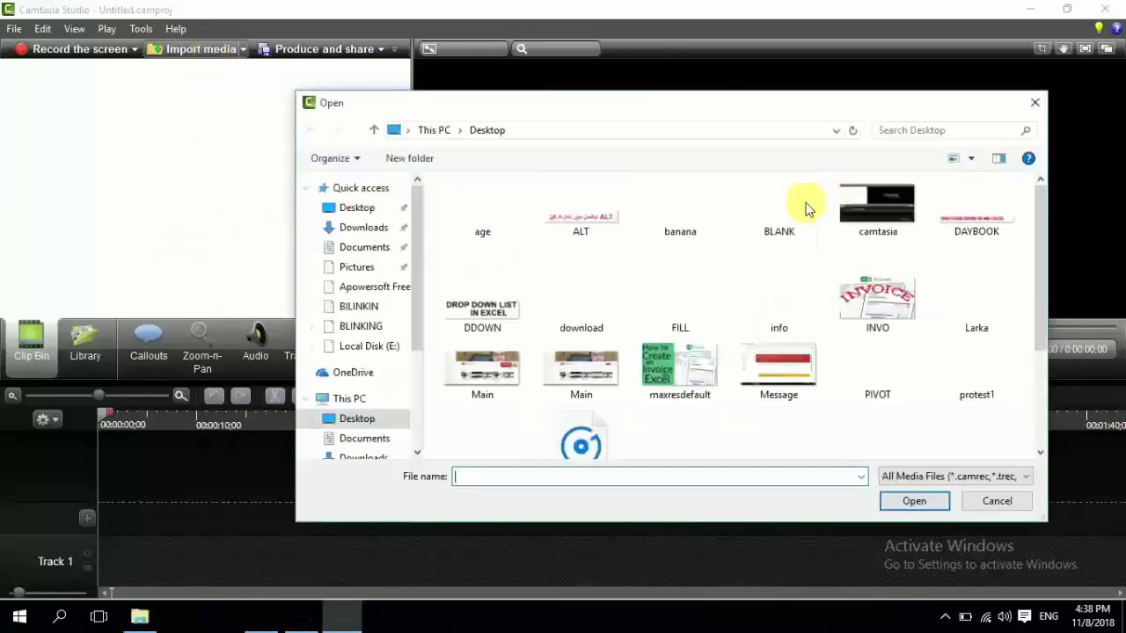
left_click(765, 226)
double_click(764, 226)
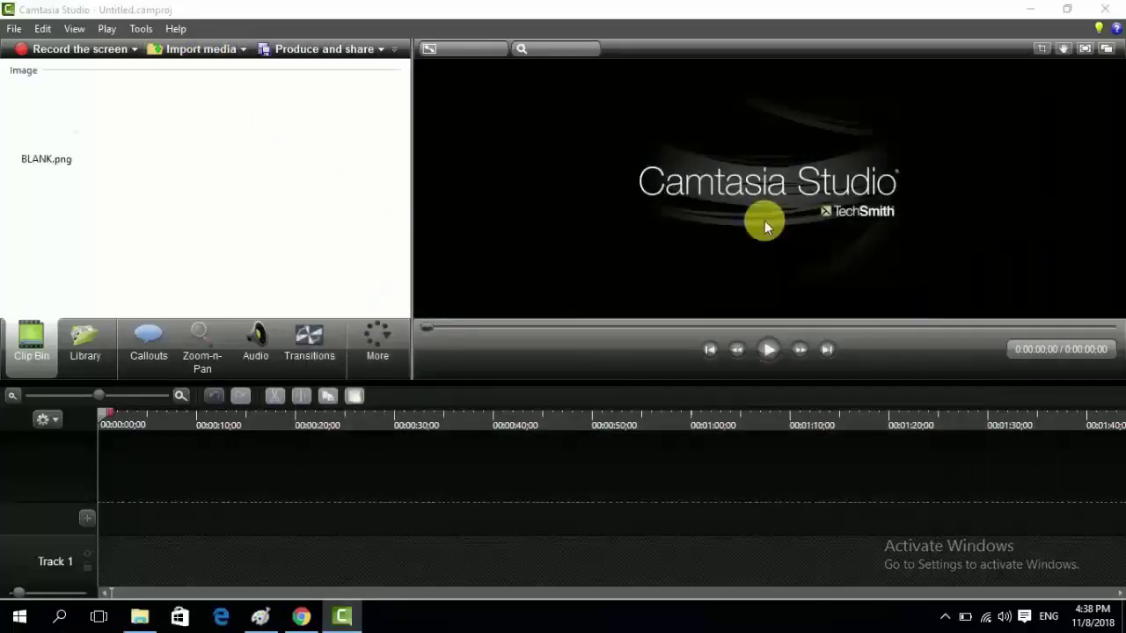
Add BLANK.png to Track 1 and stretch the clip to about 1:37
right_click(60, 162)
left_click(126, 167)
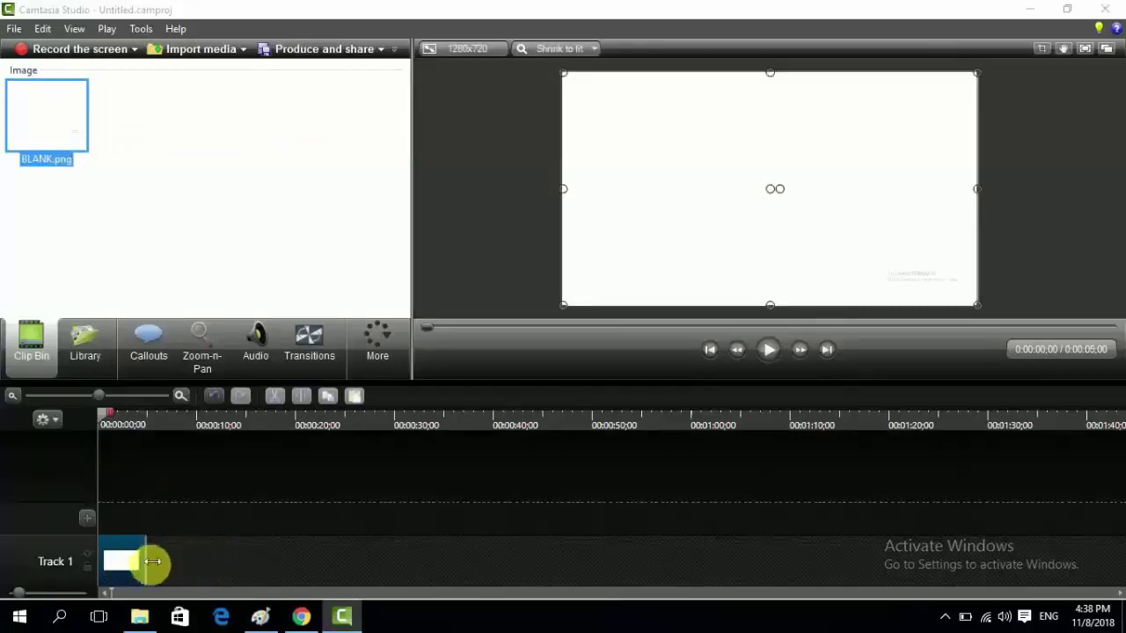
left_click_drag(152, 561, 1060, 570)
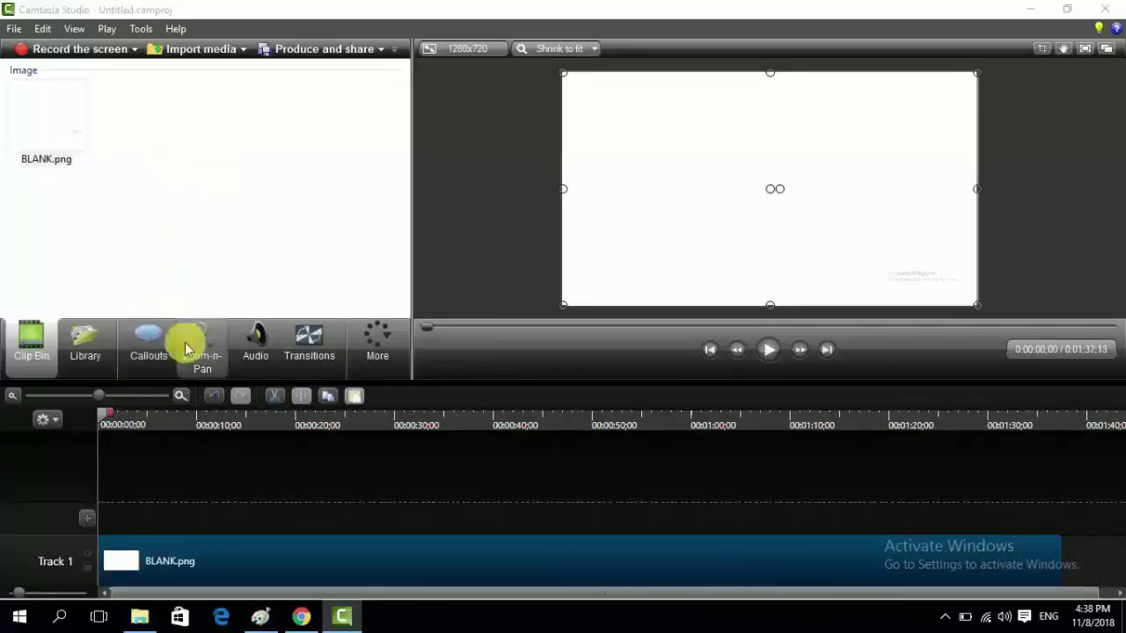
Add a plain Text (T) callout on Track 2 and widen its box near the canvas top
left_click(148, 361)
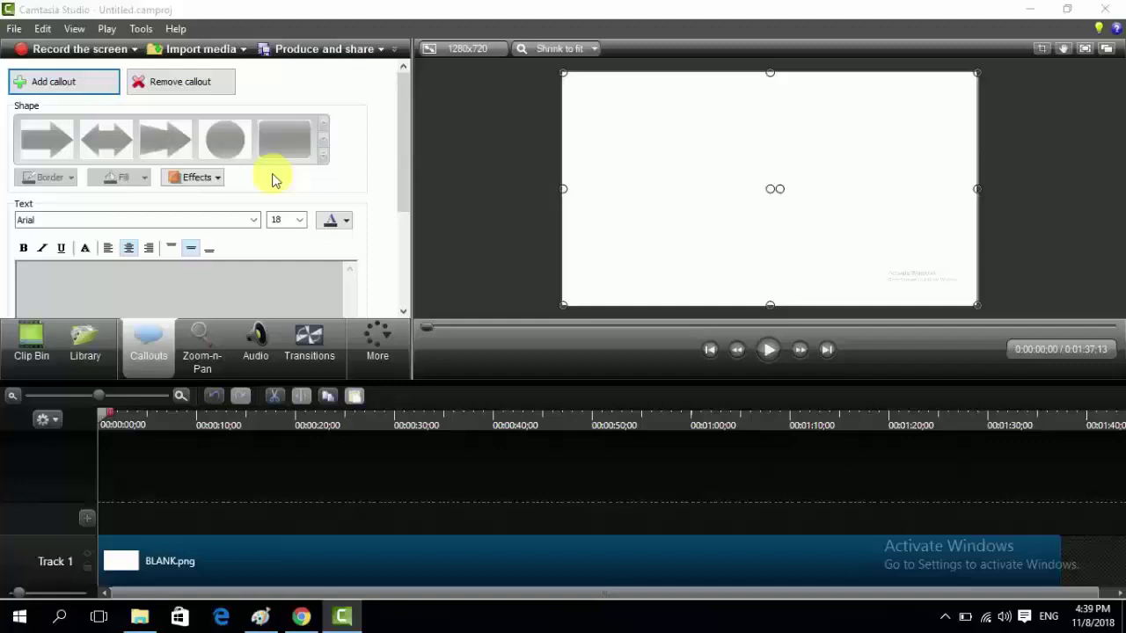
left_click(294, 463)
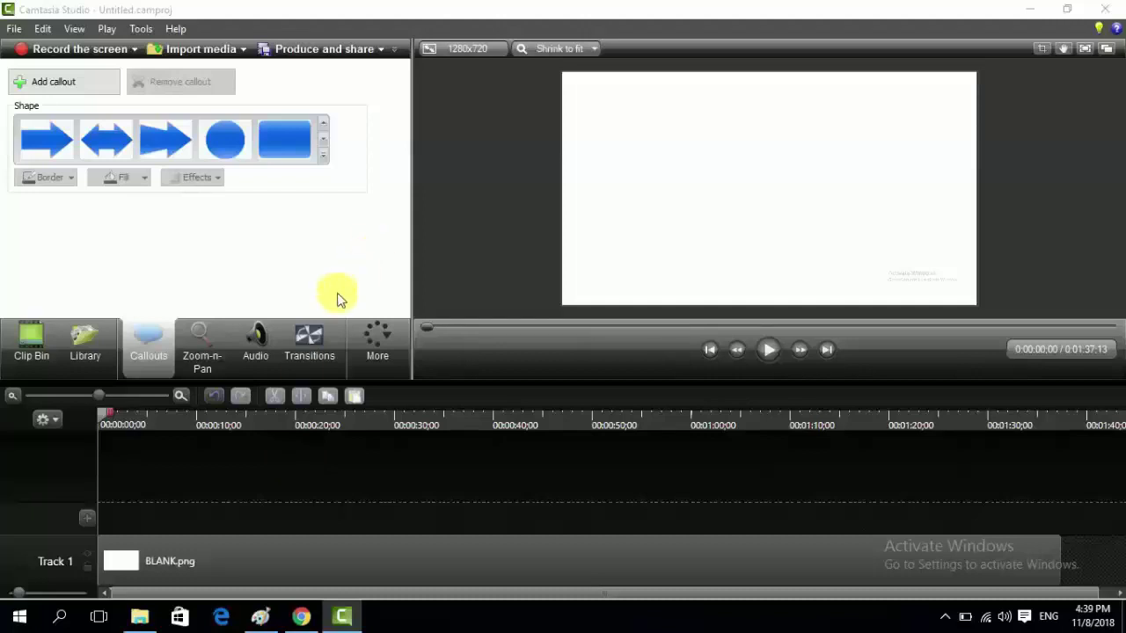
left_click(323, 161)
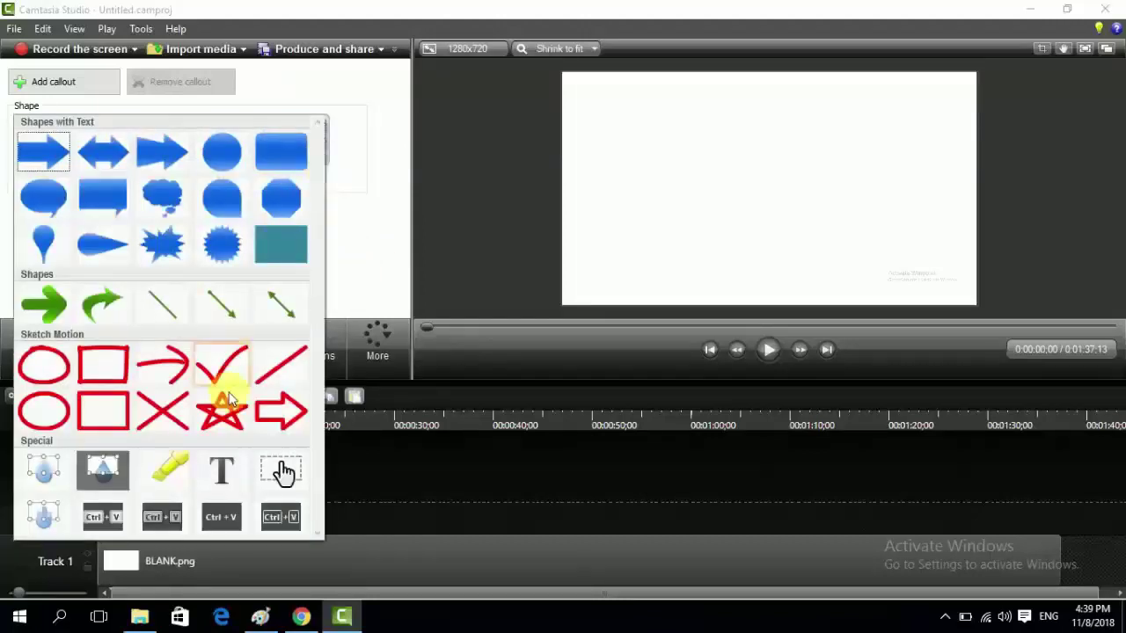
left_click(234, 467)
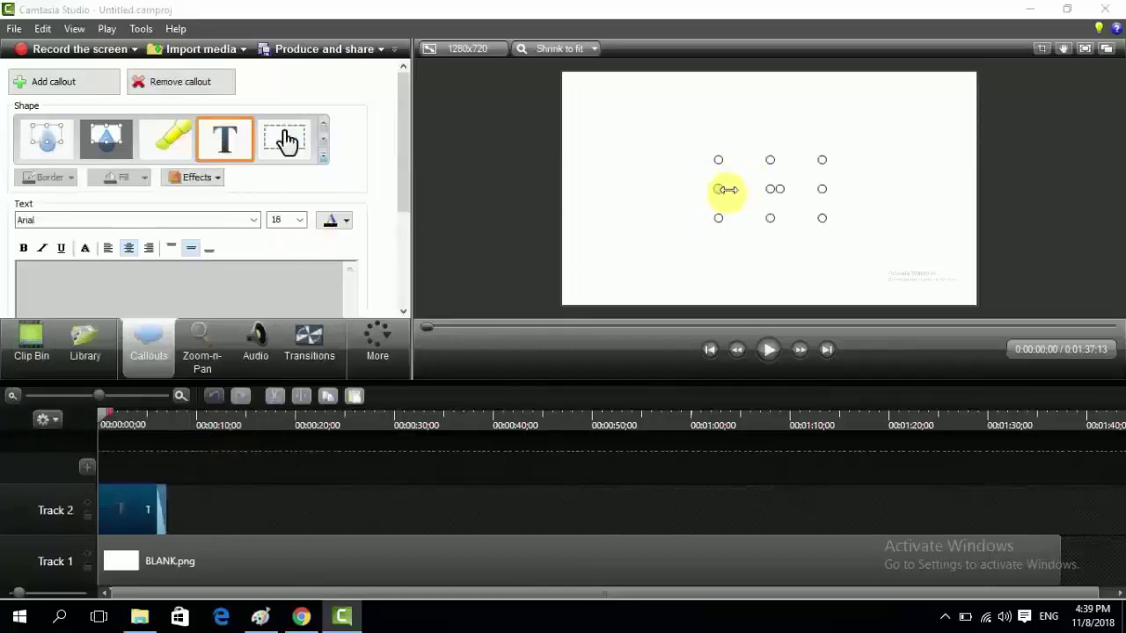
left_click_drag(723, 189, 620, 189)
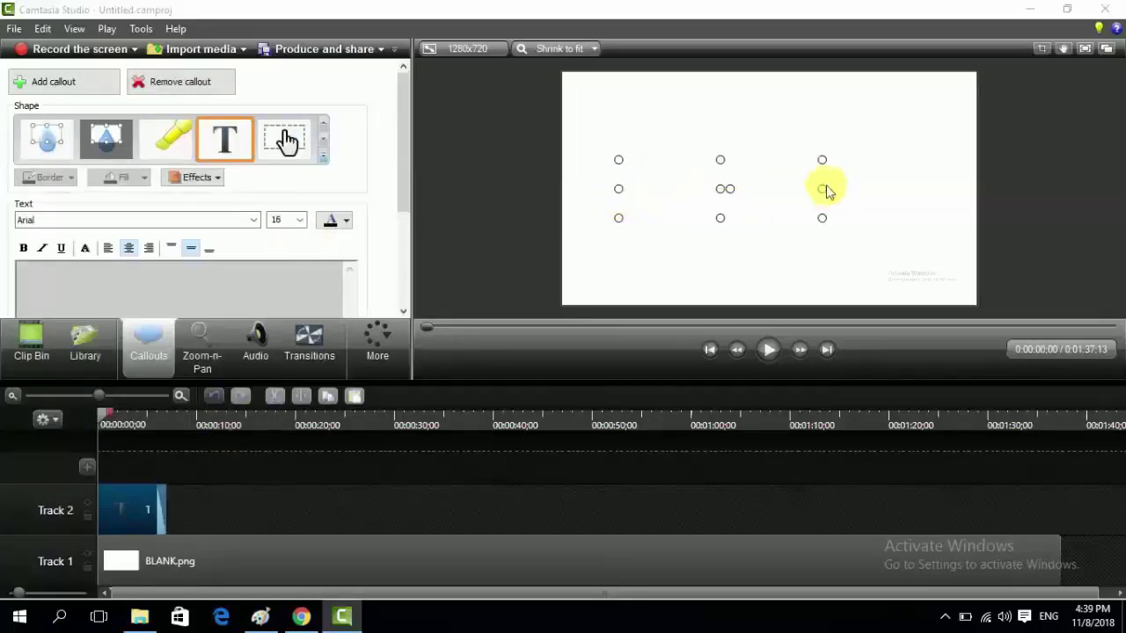
mouse_move(823, 189)
left_mouse_down()
mouse_move(859, 187)
mouse_move(772, 114)
left_mouse_up()
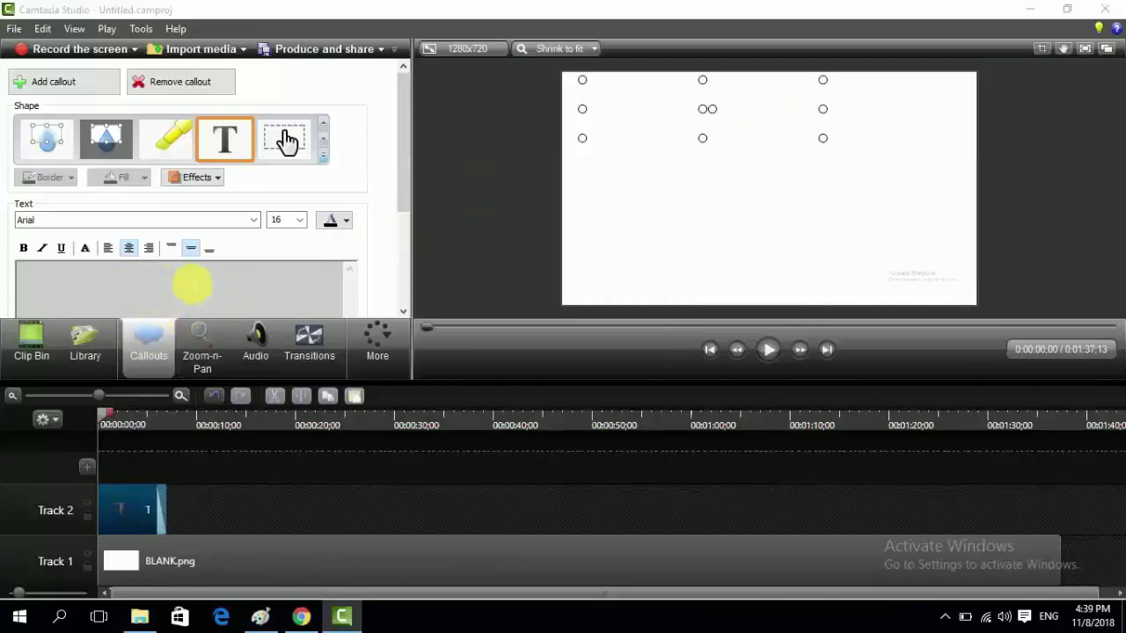
Type the title 'EXCEL MAZA BY' plus the author's name into the callout and select it
left_click(193, 282)
type("EXCEL ")
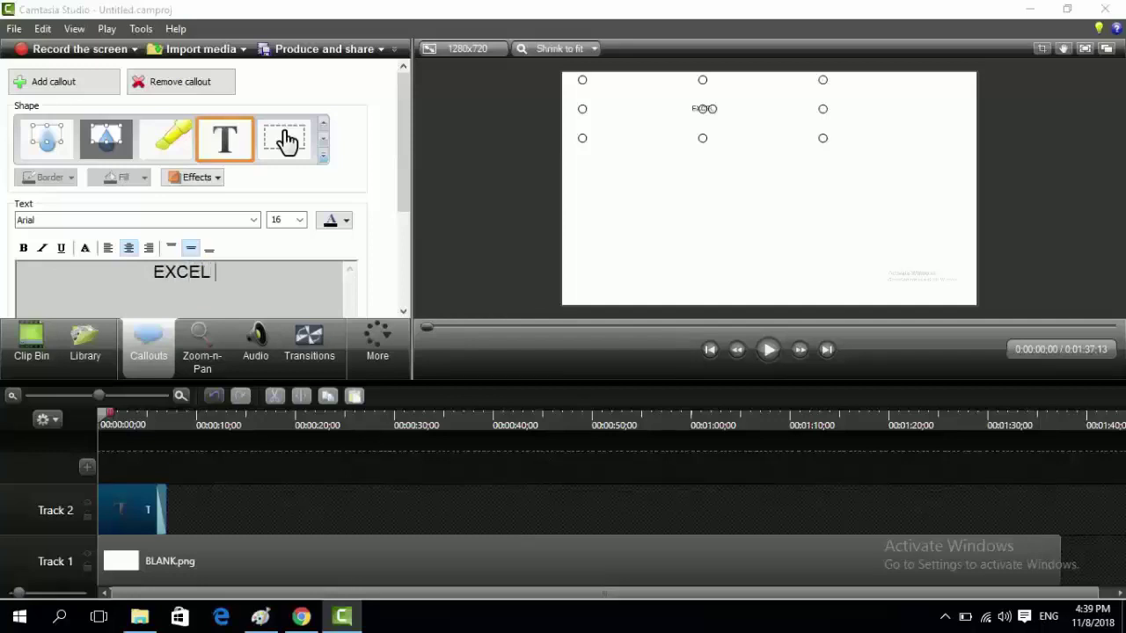
type("MAZA ")
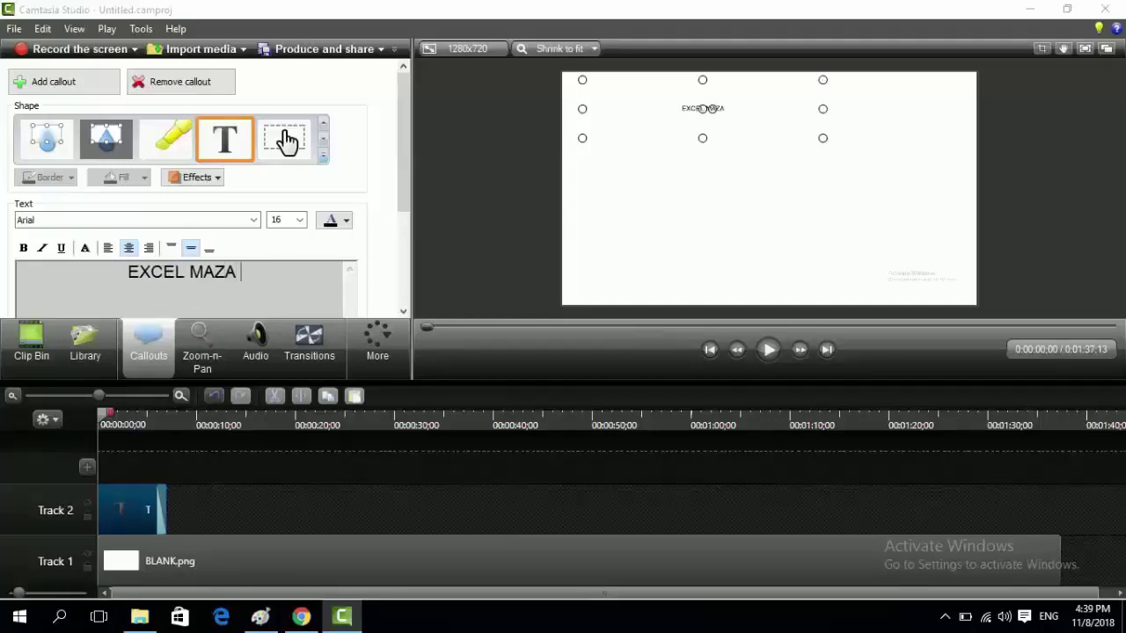
type("BY GOHAR")
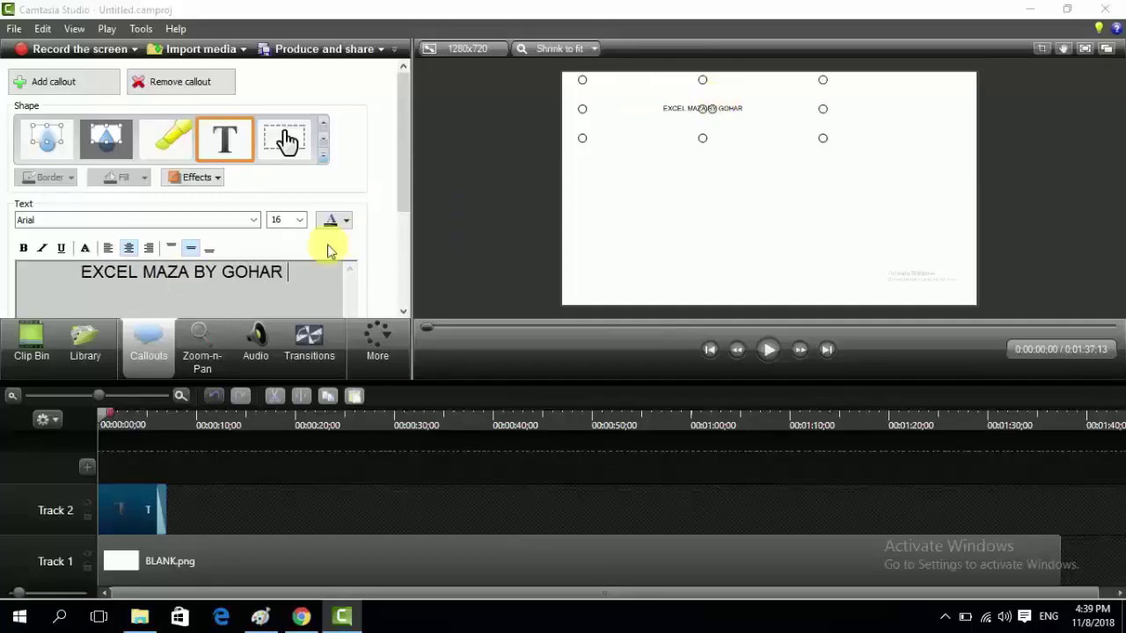
key("shift+Left")
key("shift+Left")
key("shift+Left")
key("shift+Left")
key("shift+Left")
key("shift+Left")
key("shift+Left")
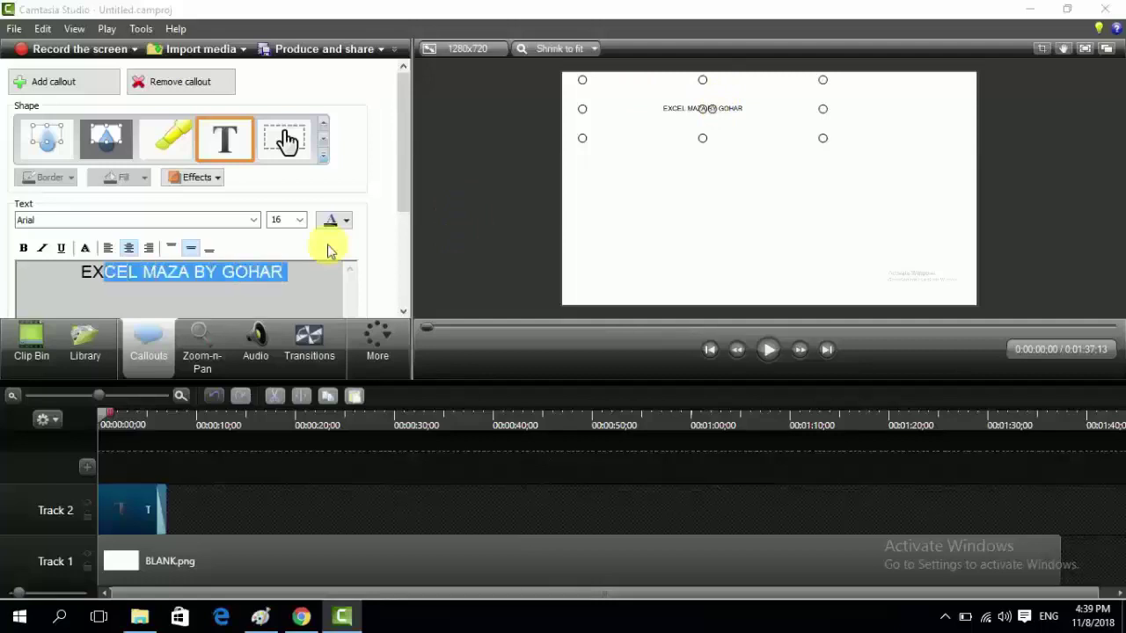
key("shift+Left")
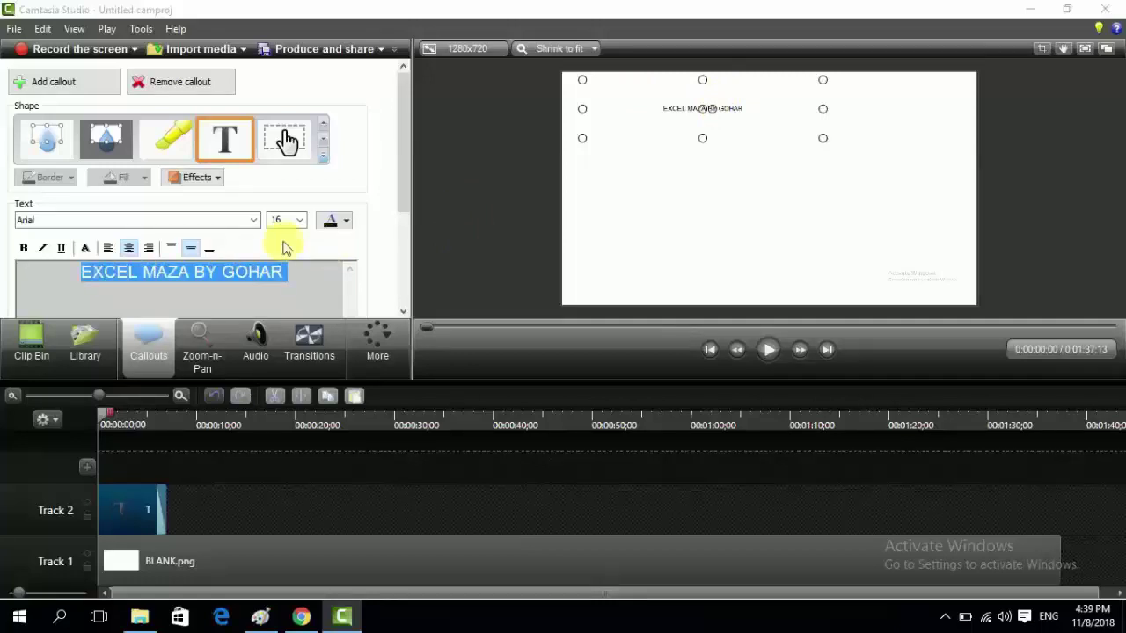
Make the title bold, italic and 72 pt, widened onto one line along the canvas top
left_click(22, 248)
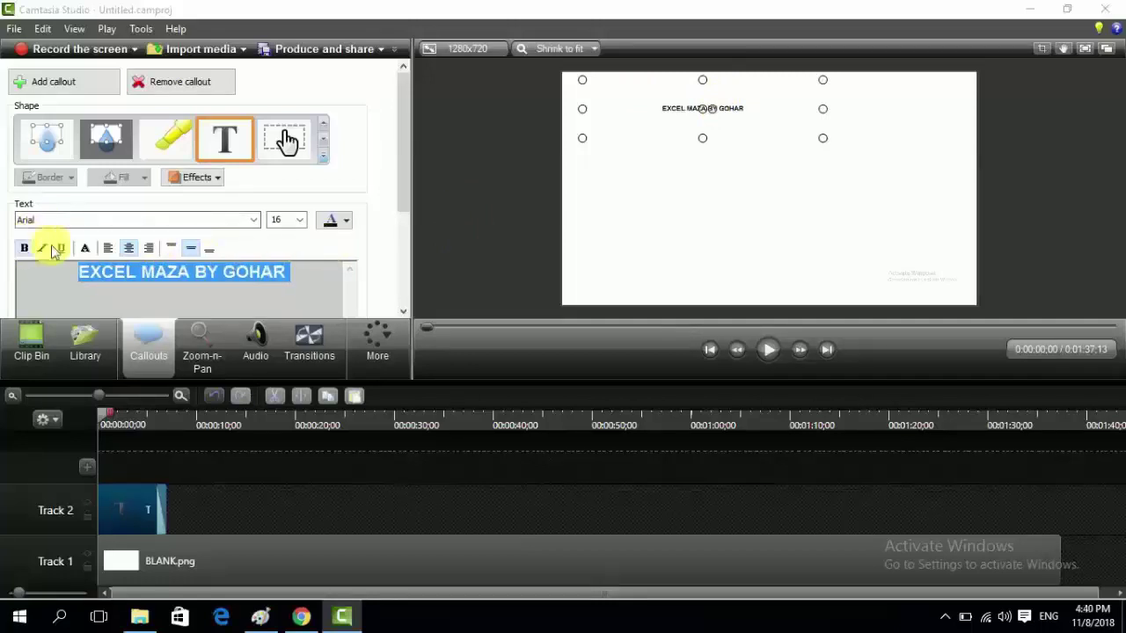
left_click(42, 248)
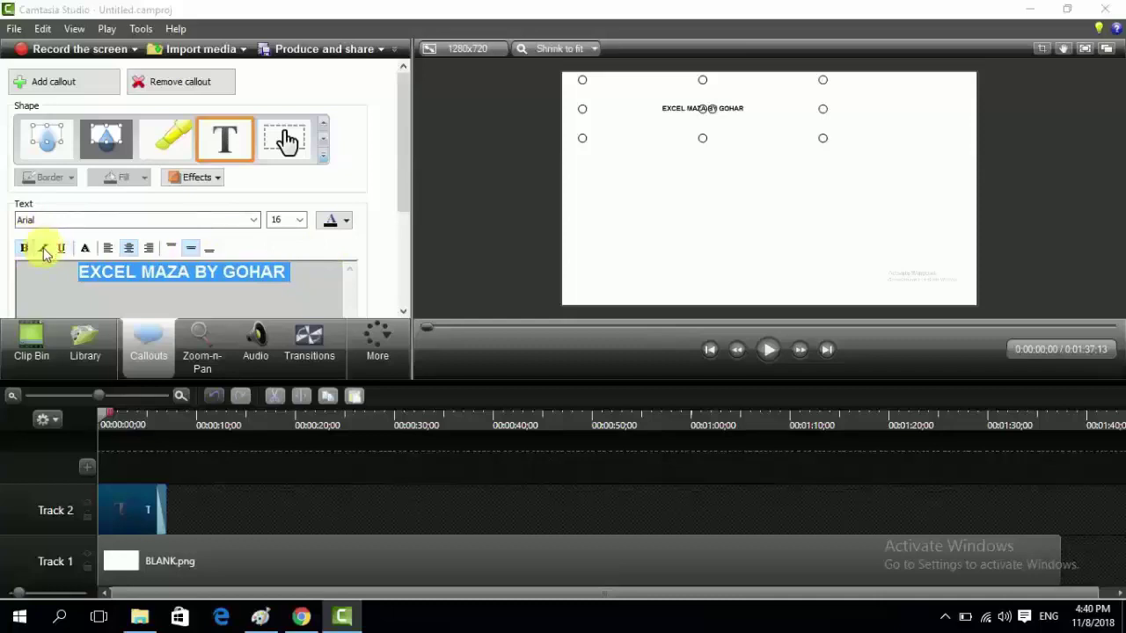
left_click(299, 220)
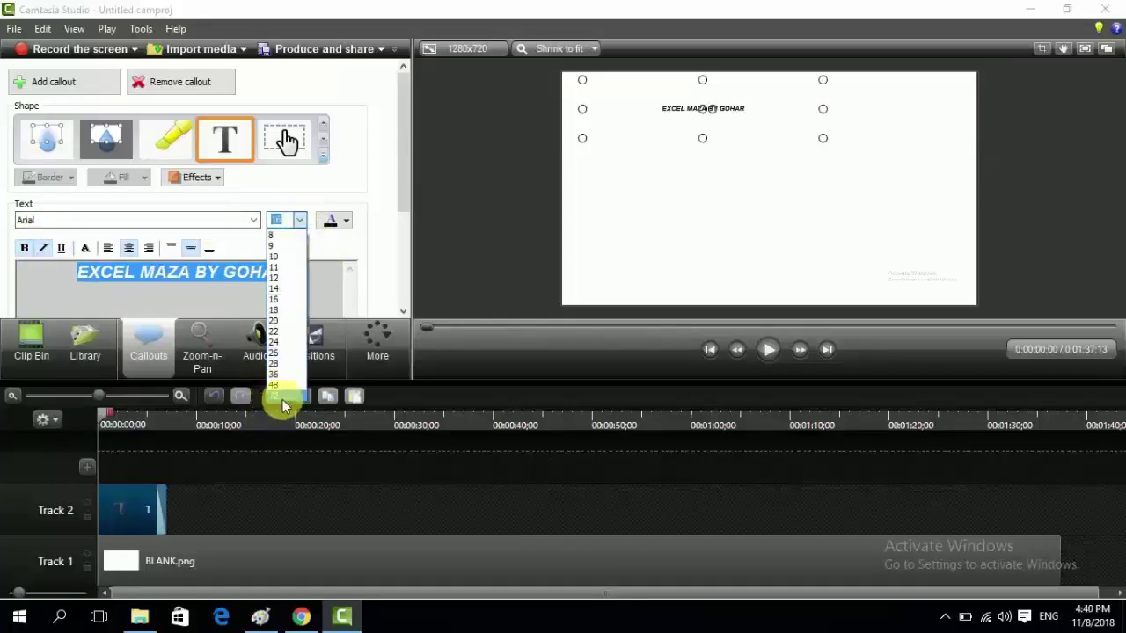
left_click(282, 397)
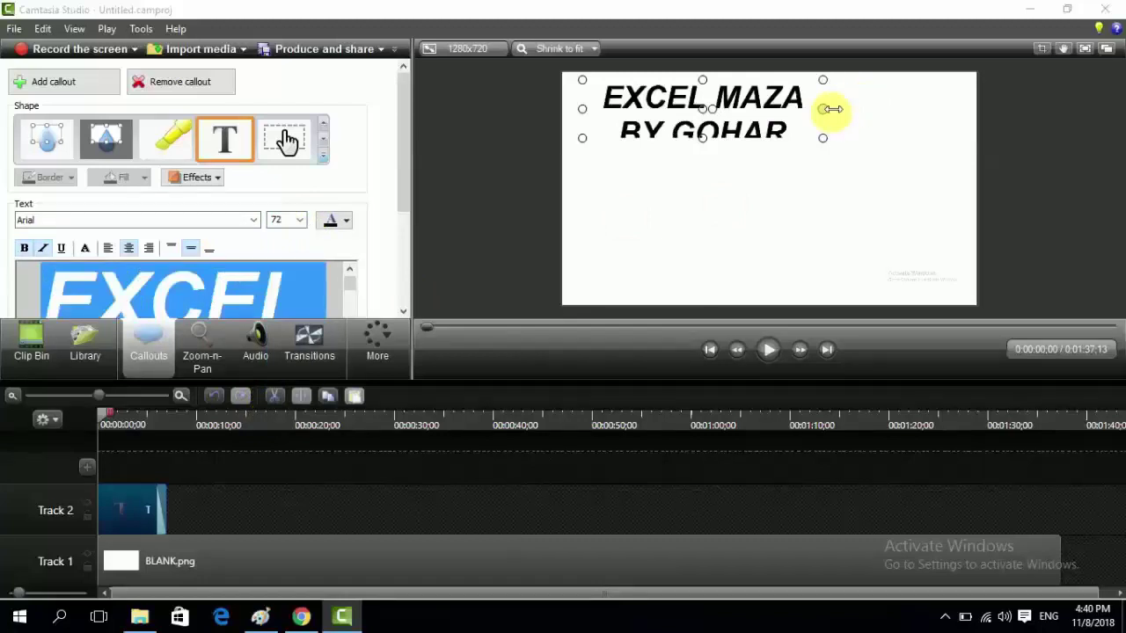
left_click_drag(831, 109, 985, 109)
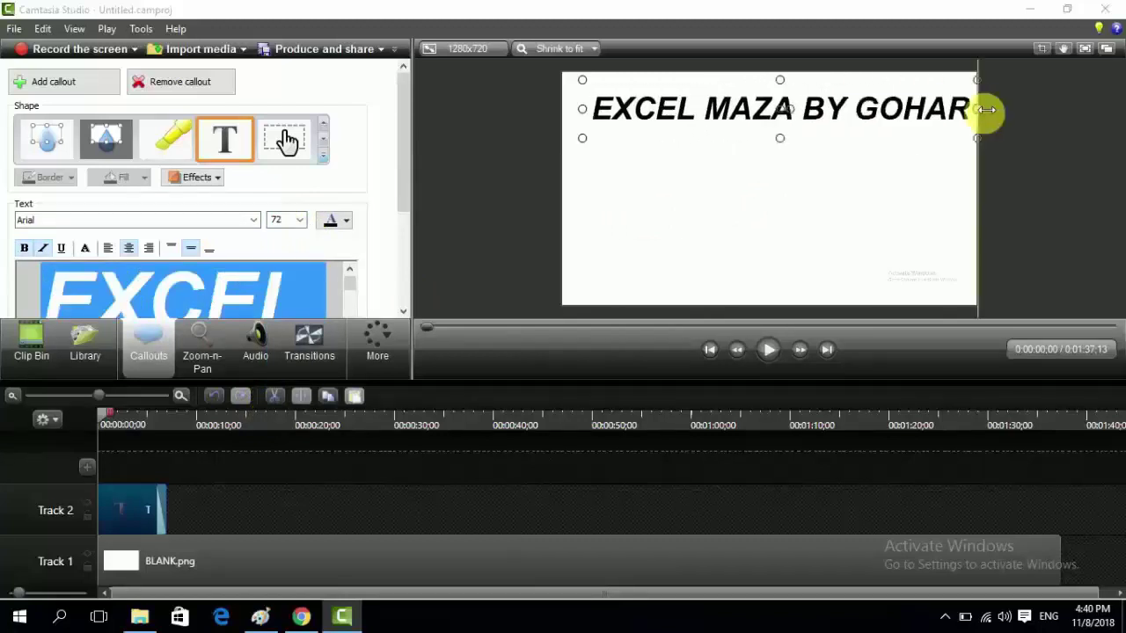
mouse_move(915, 111)
left_mouse_down()
mouse_move(904, 122)
mouse_move(903, 106)
left_mouse_up()
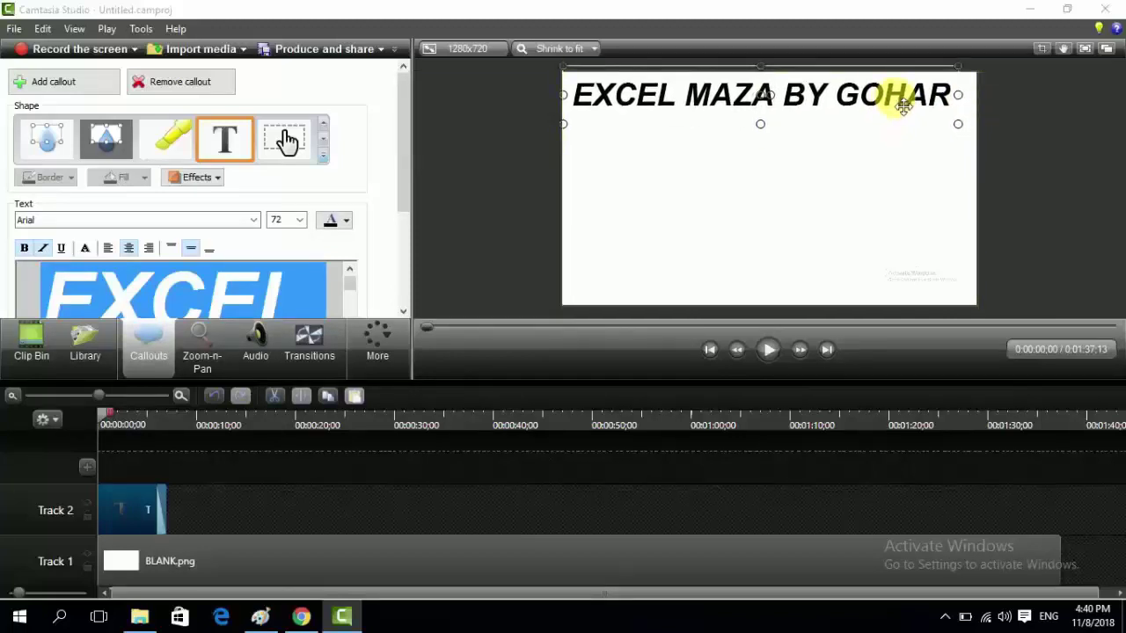
left_click(829, 174)
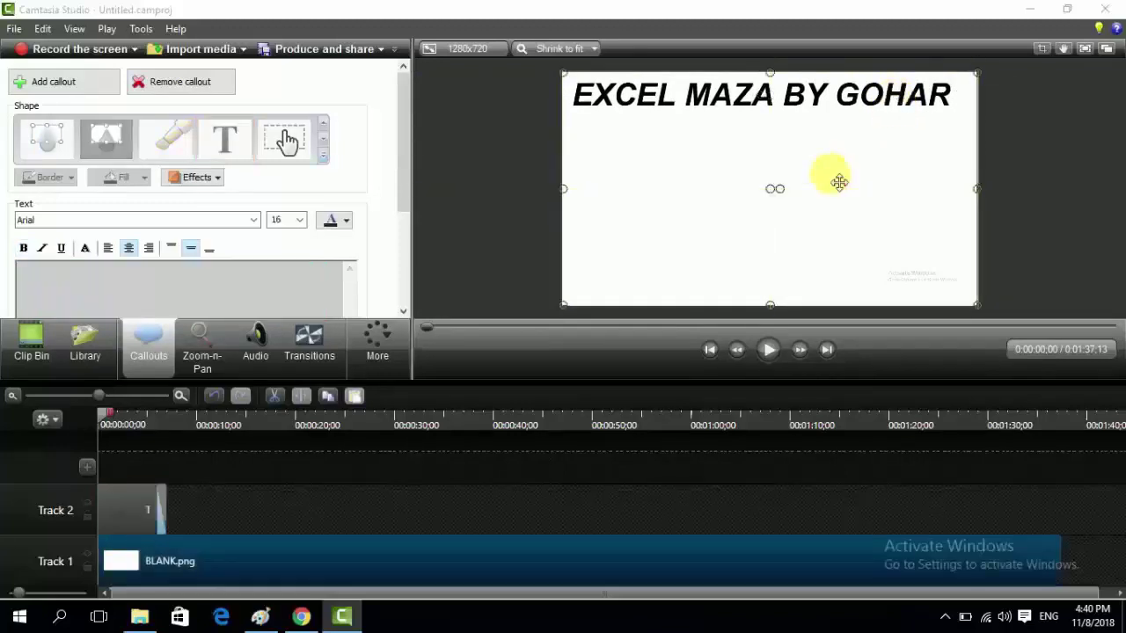
Zoom the timeline in and trim the Track 2 title clip to about one second
left_click(850, 104)
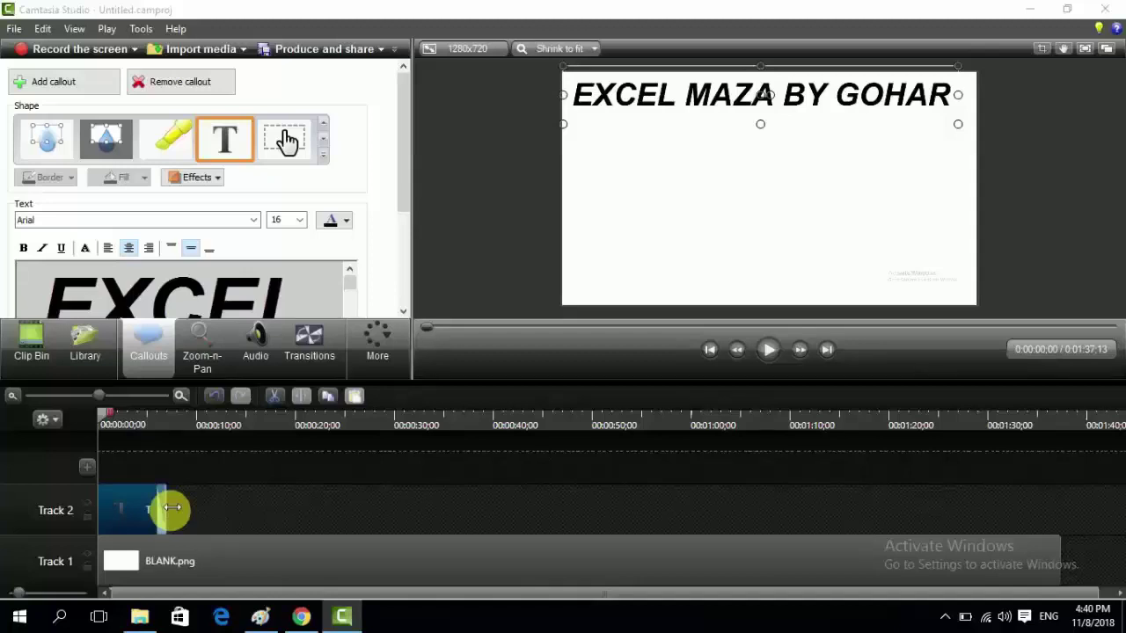
left_click_drag(172, 507, 112, 509)
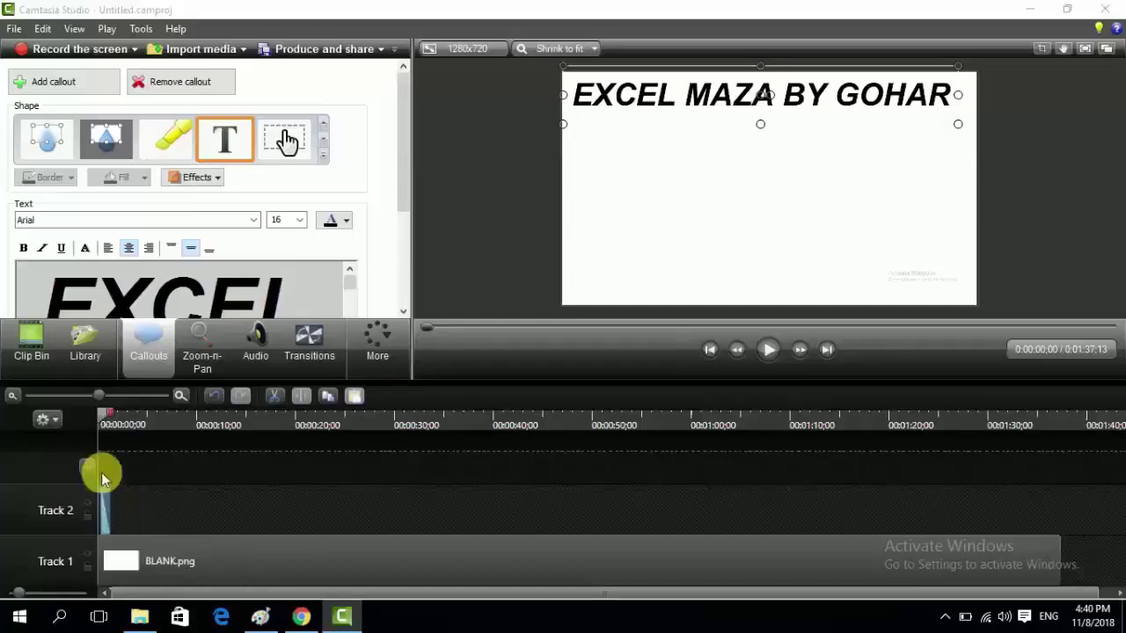
left_click(179, 396)
left_click(179, 396)
left_click(180, 396)
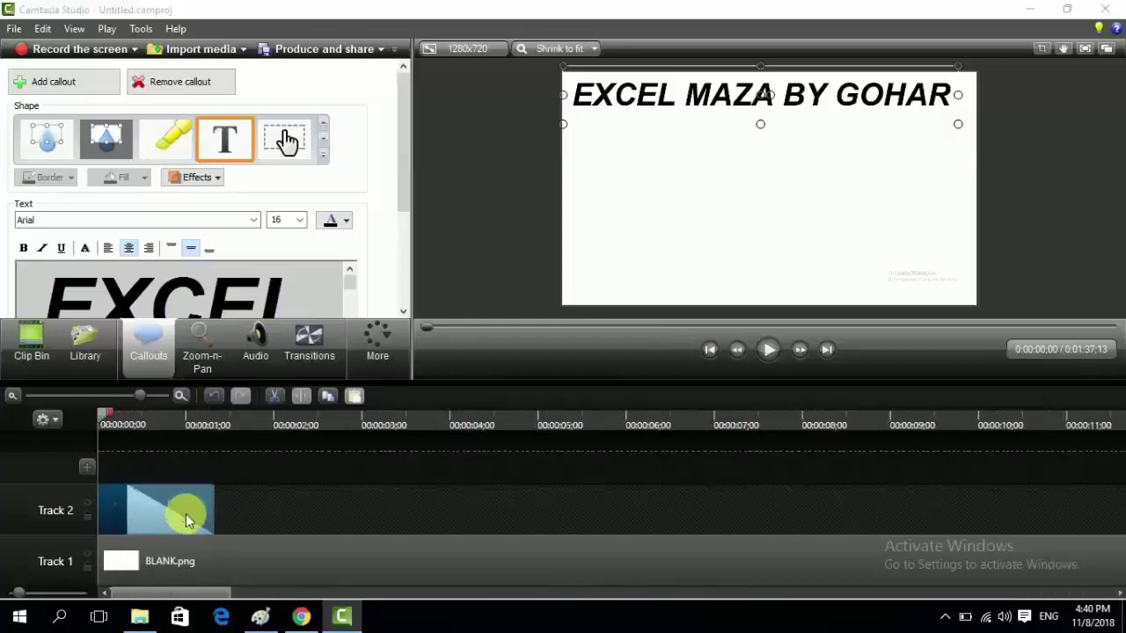
left_click_drag(212, 504, 167, 502)
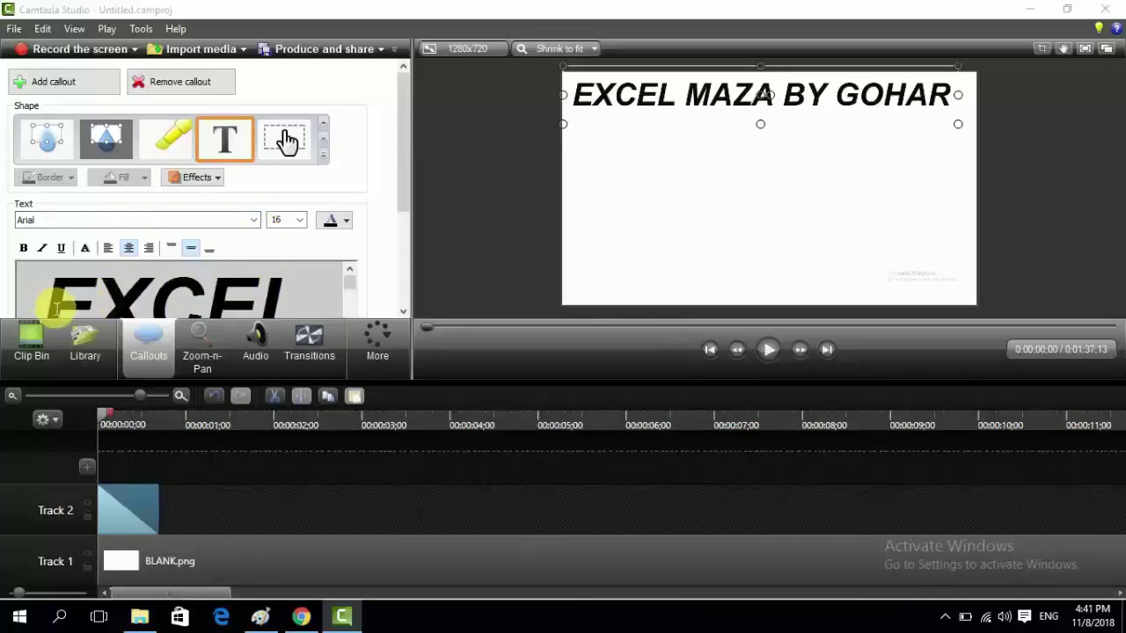
Set the title callout's font to Arial Black
key("ctrl+Right")
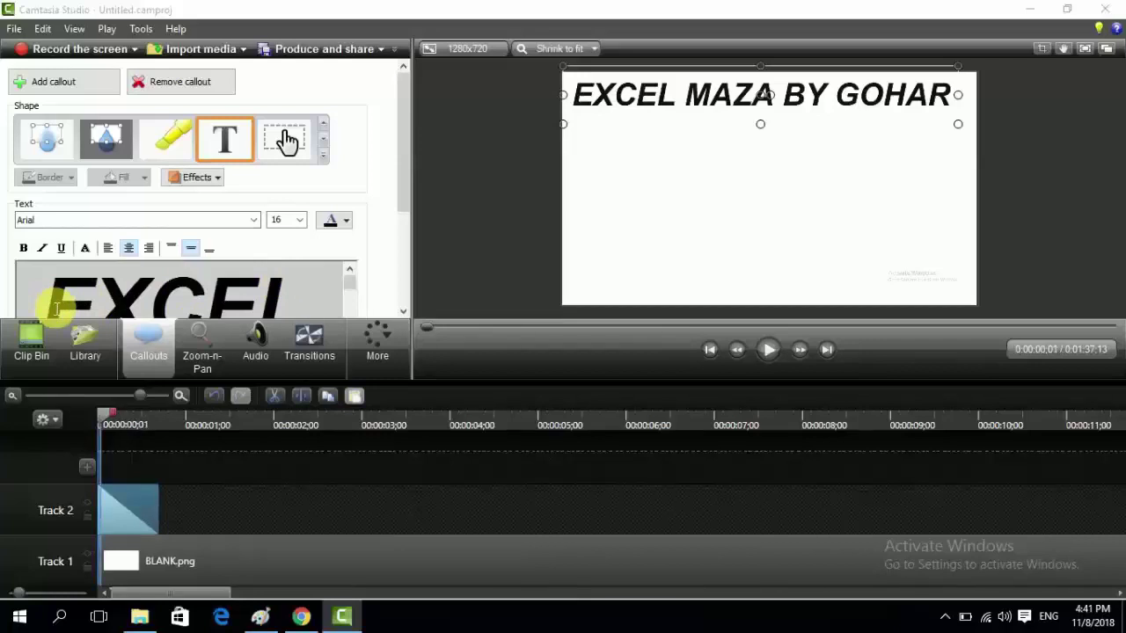
right_click(136, 503)
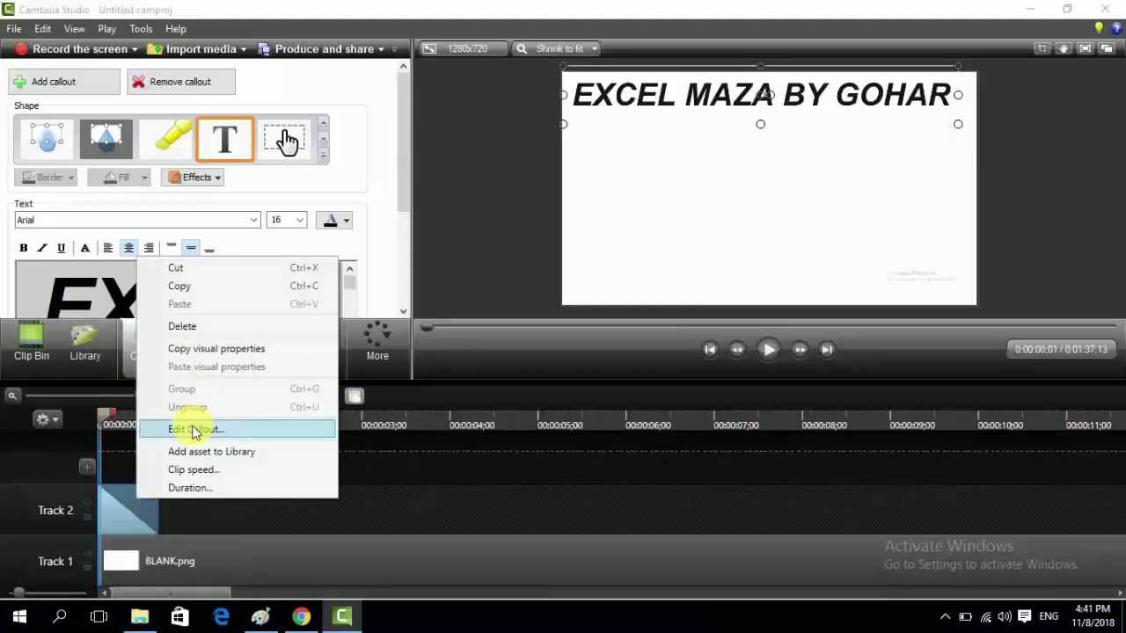
left_click(195, 431)
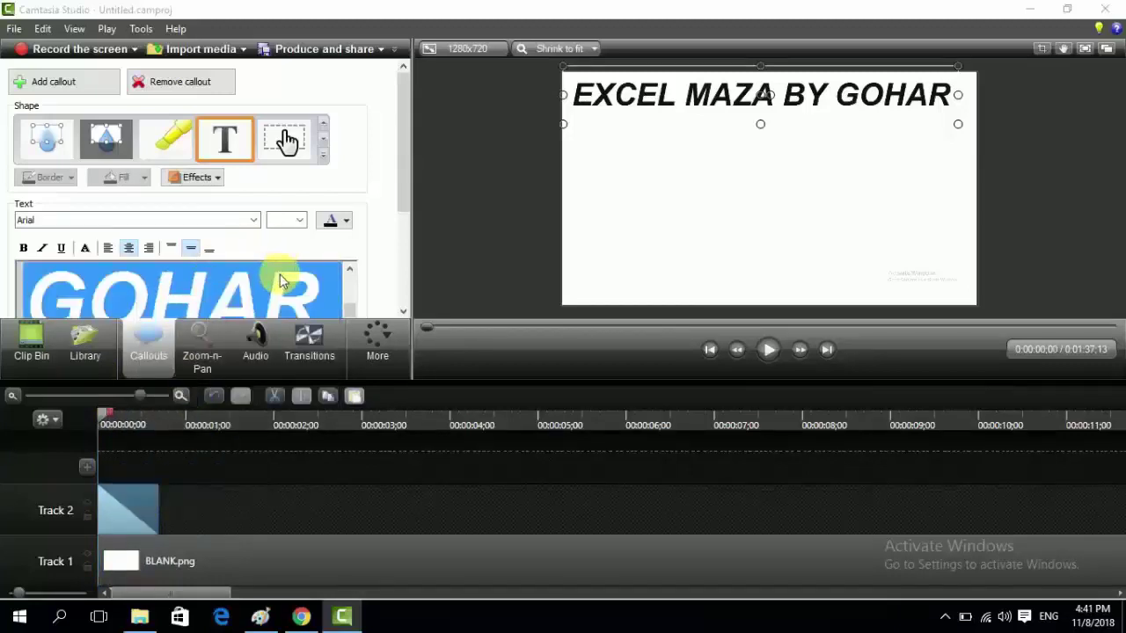
key("Down")
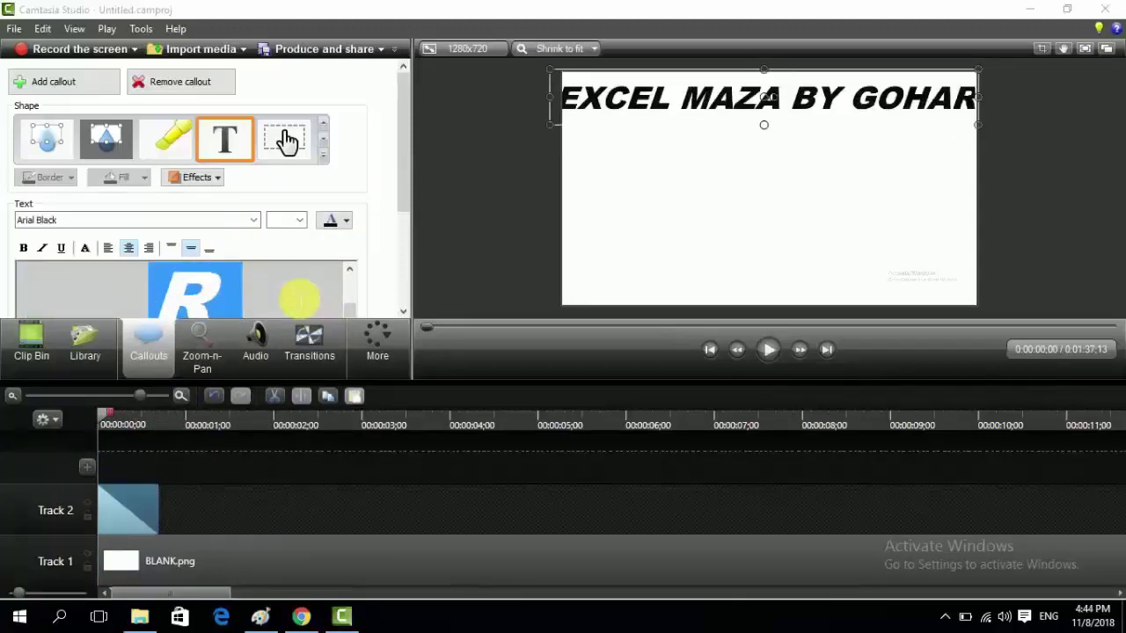
right_click(120, 520)
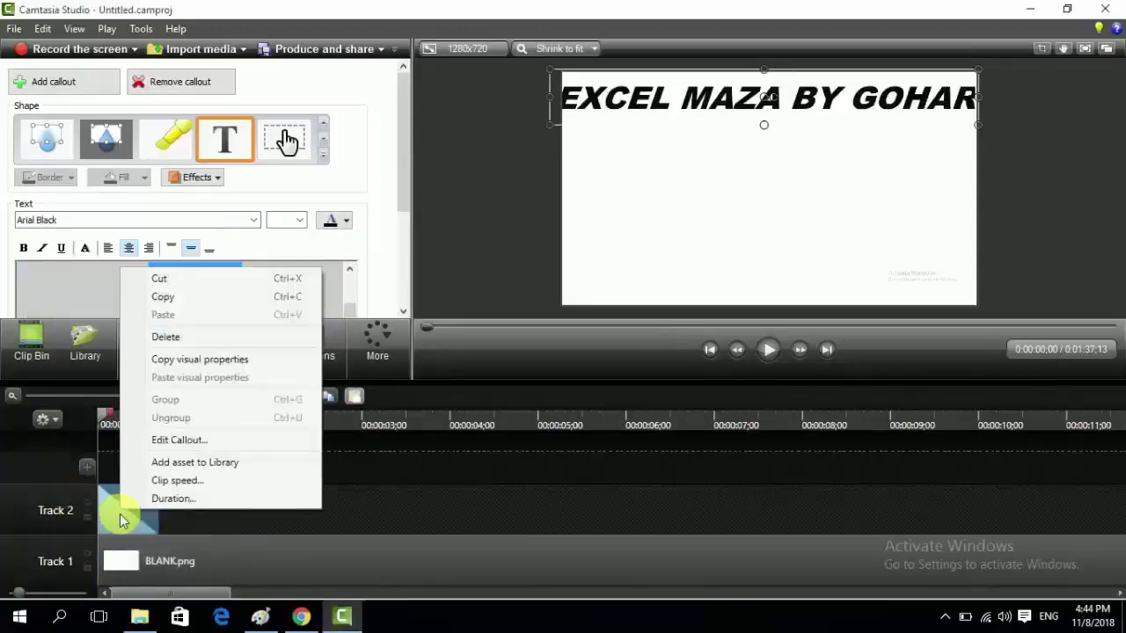
left_click(184, 440)
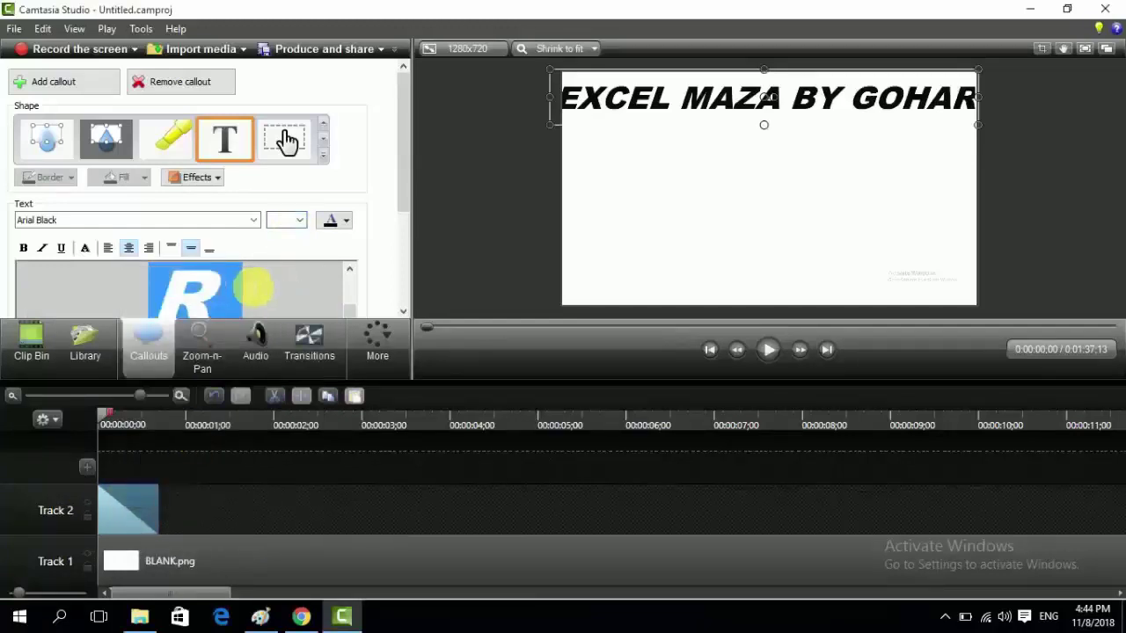
left_click(252, 221)
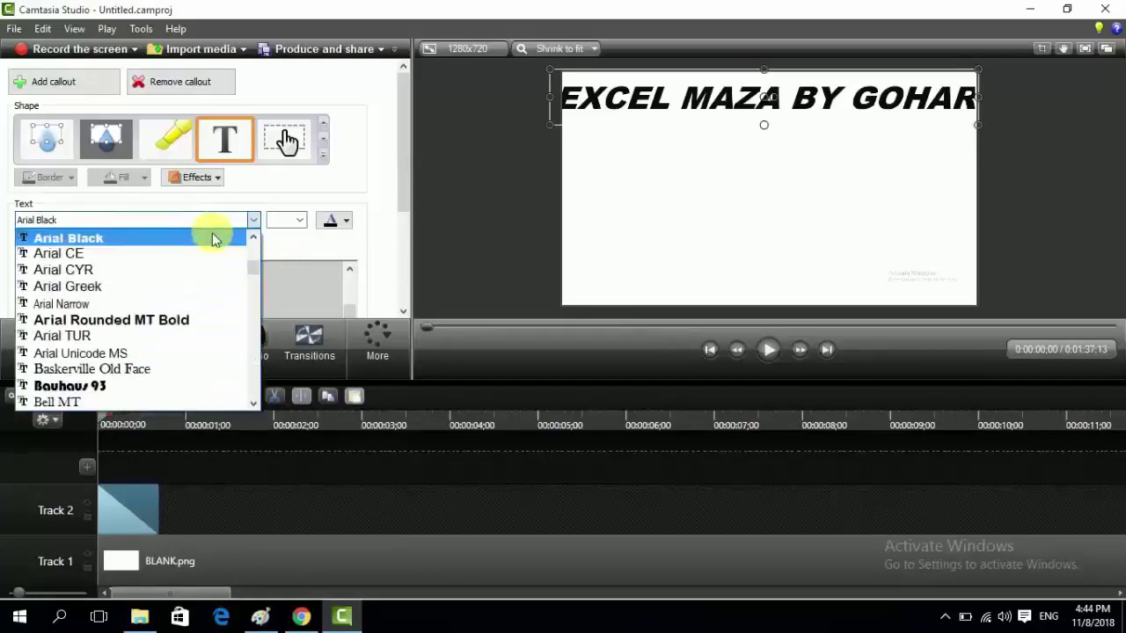
left_click(212, 233)
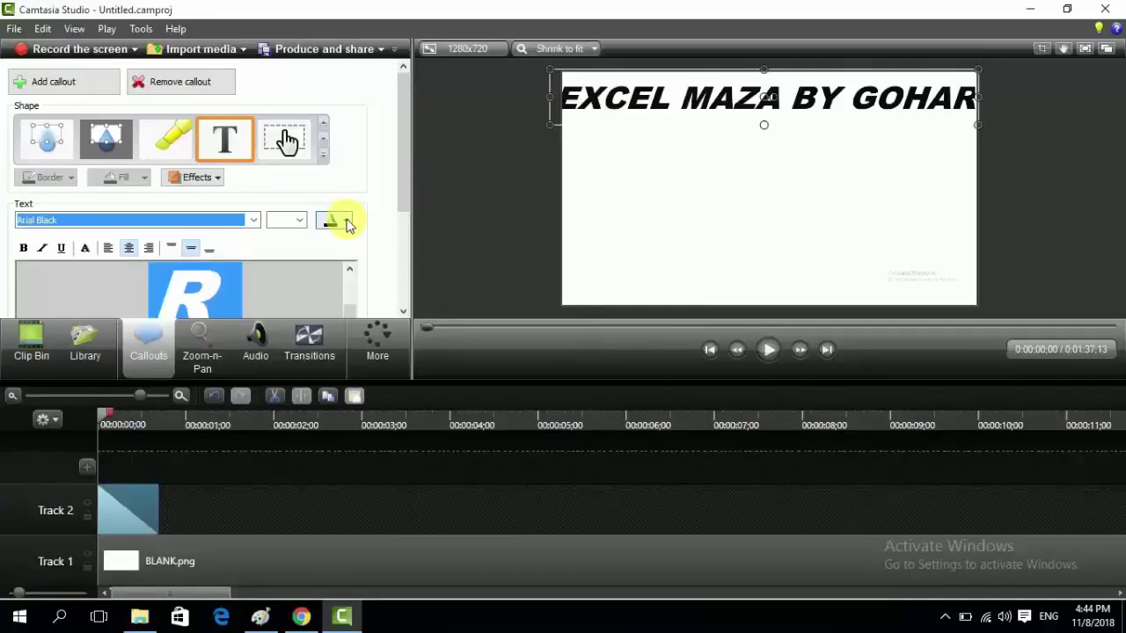
Color the title text red with a drop shadow, then copy the Track 2 callout clip
left_click(346, 222)
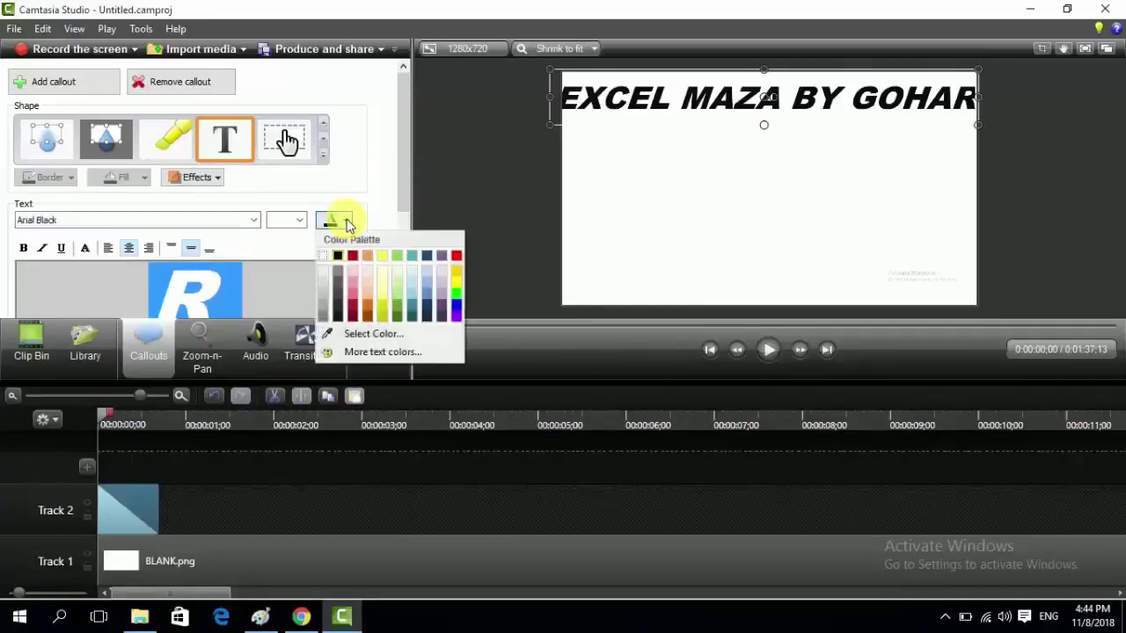
left_click(455, 256)
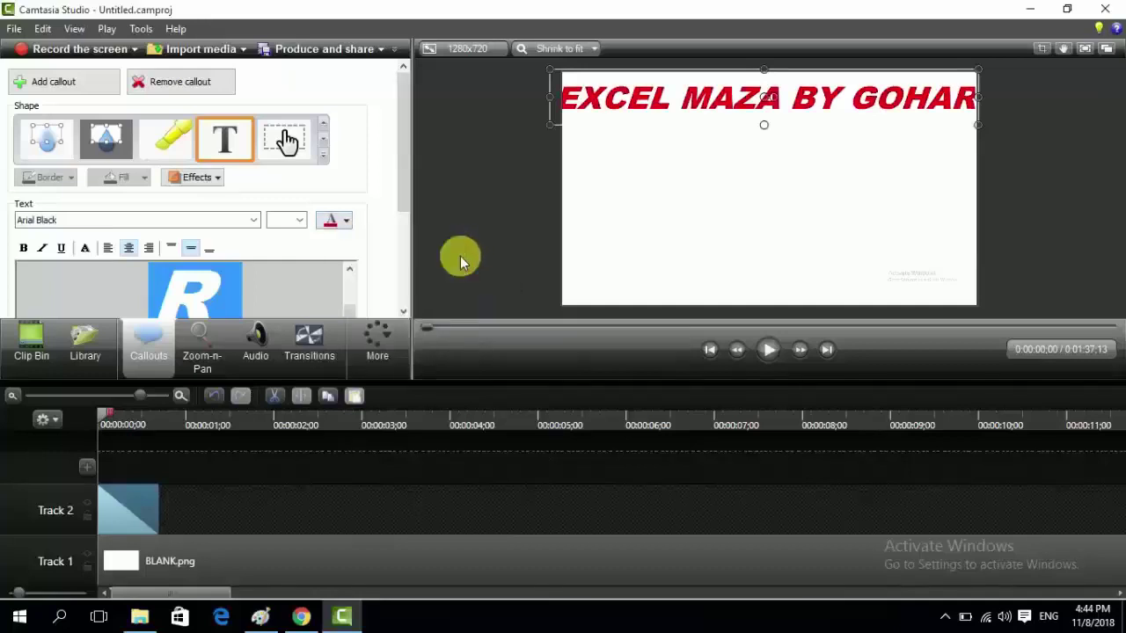
left_click(220, 178)
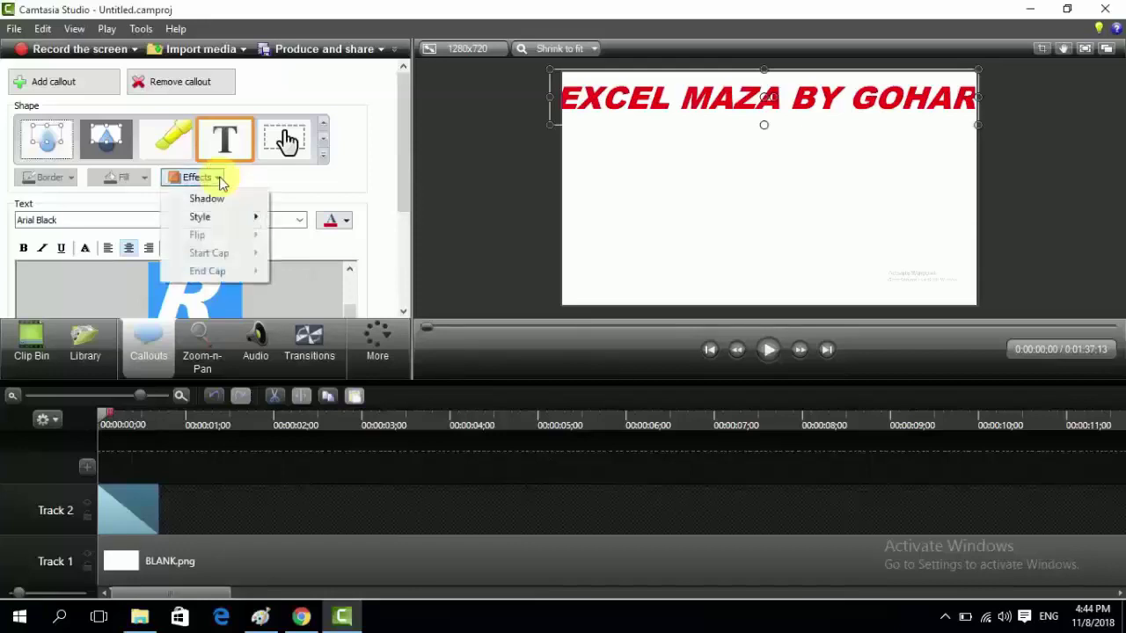
left_click(214, 201)
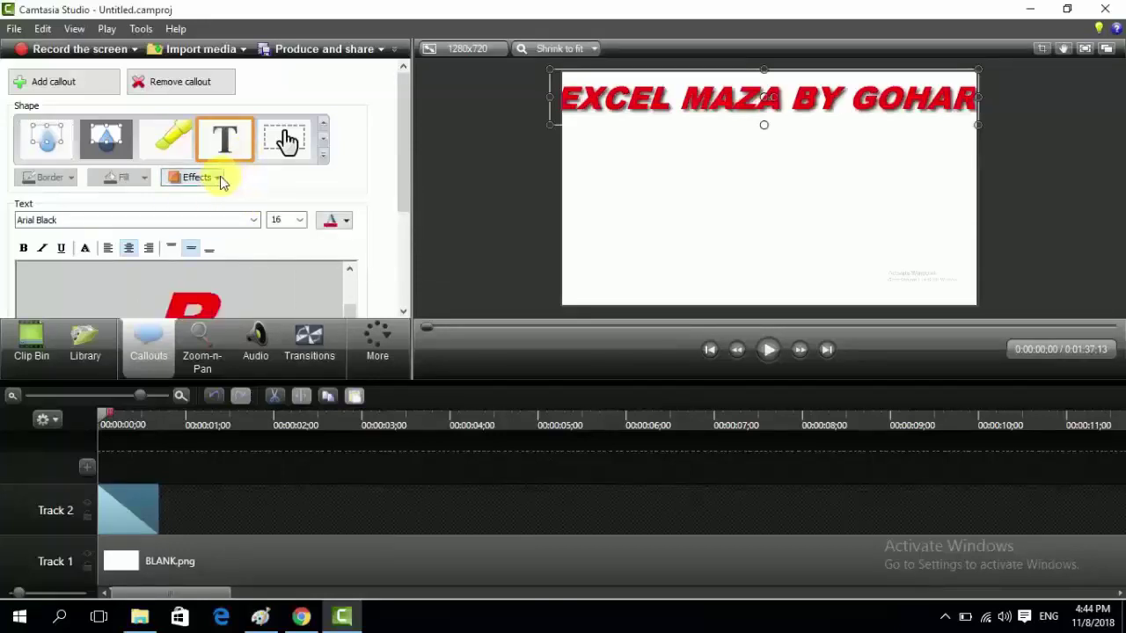
left_click(220, 178)
mouse_move(227, 218)
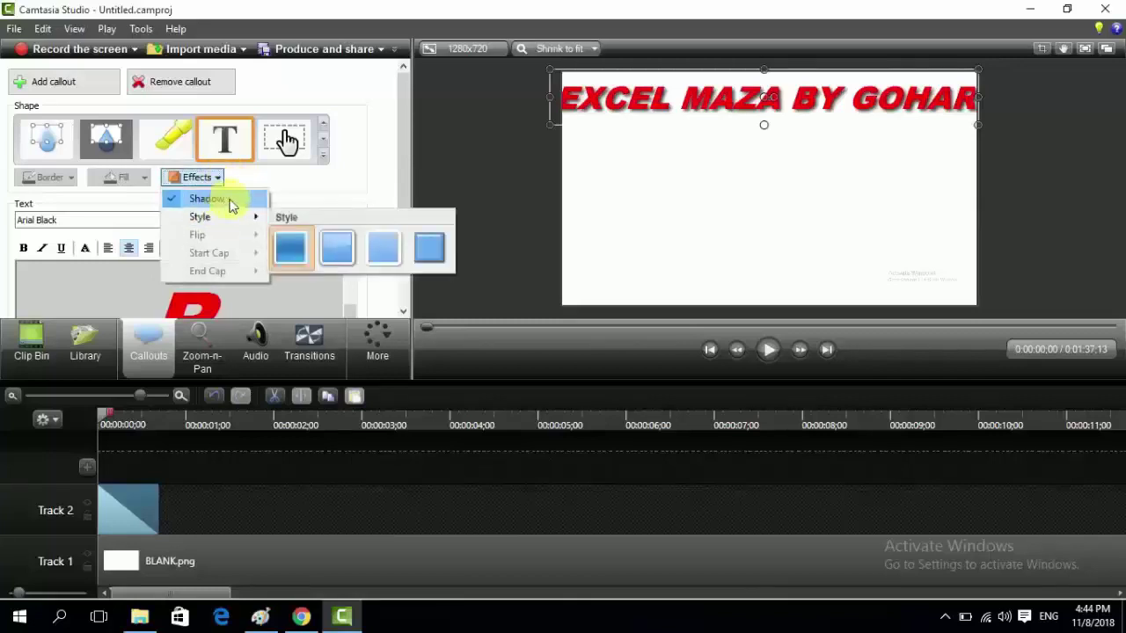
left_click(220, 180)
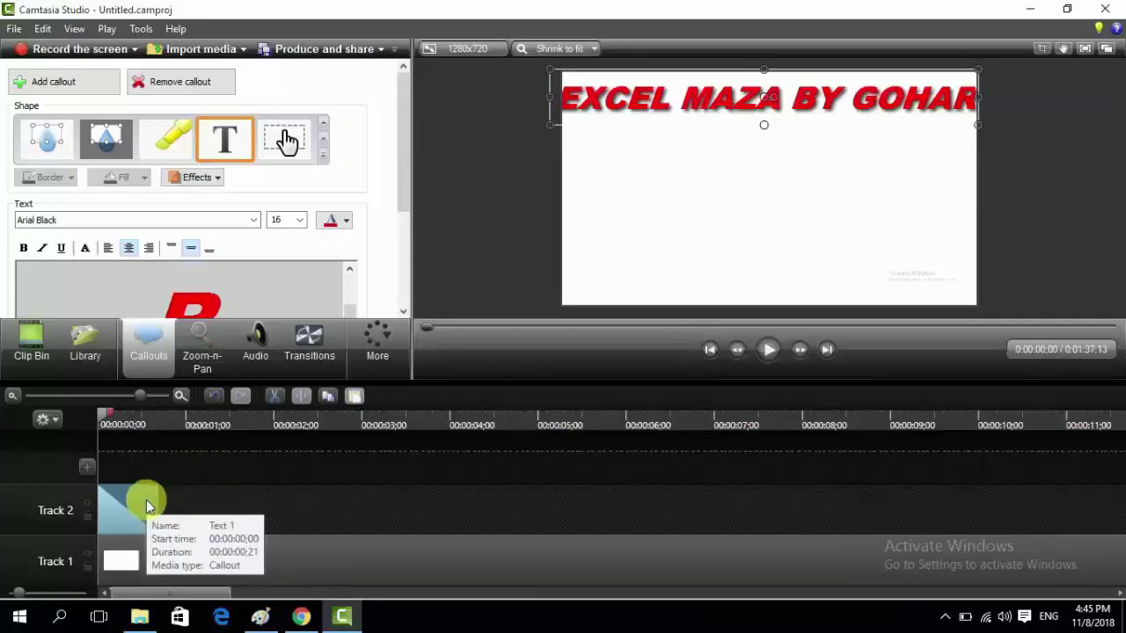
right_click(146, 506)
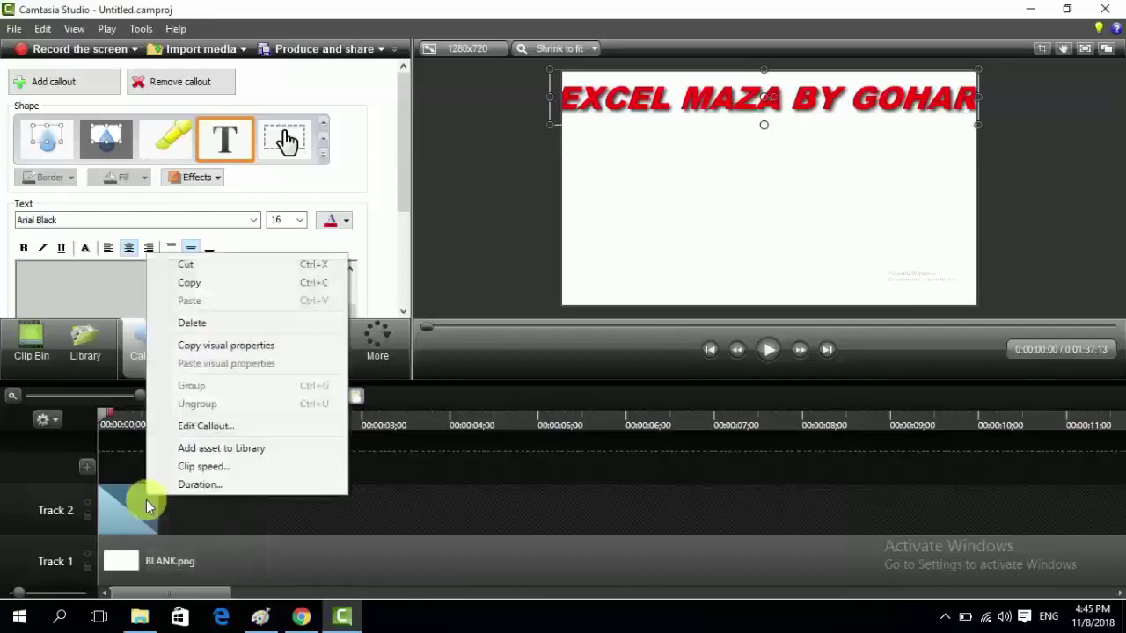
left_click(211, 280)
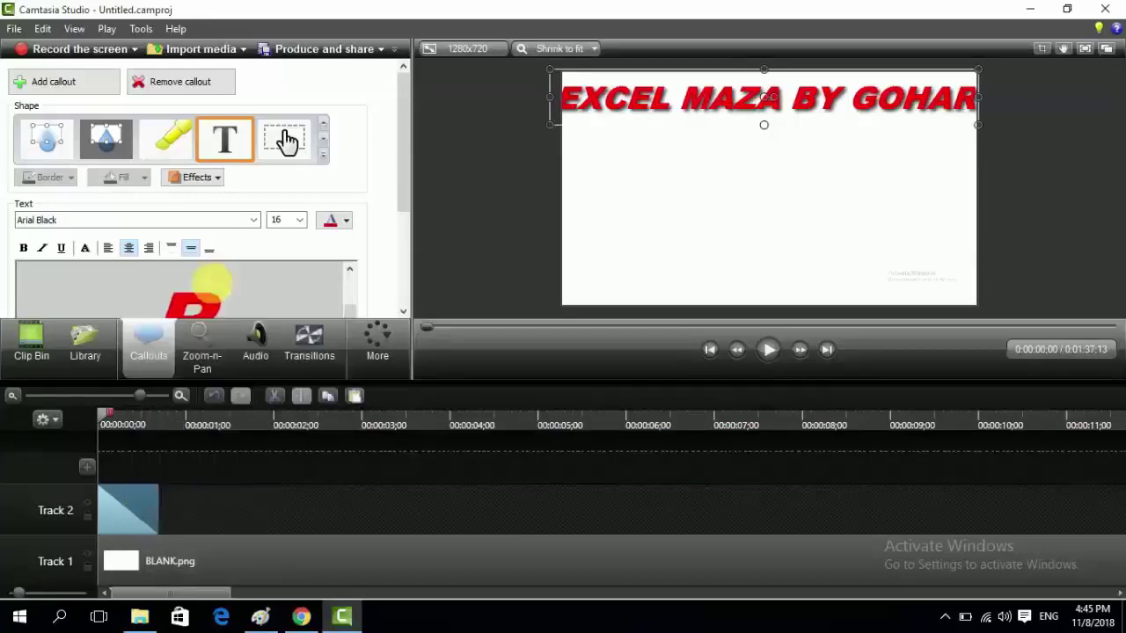
Paste the copied title callout onto Track 2 directly after the original and edit it
right_click(222, 499)
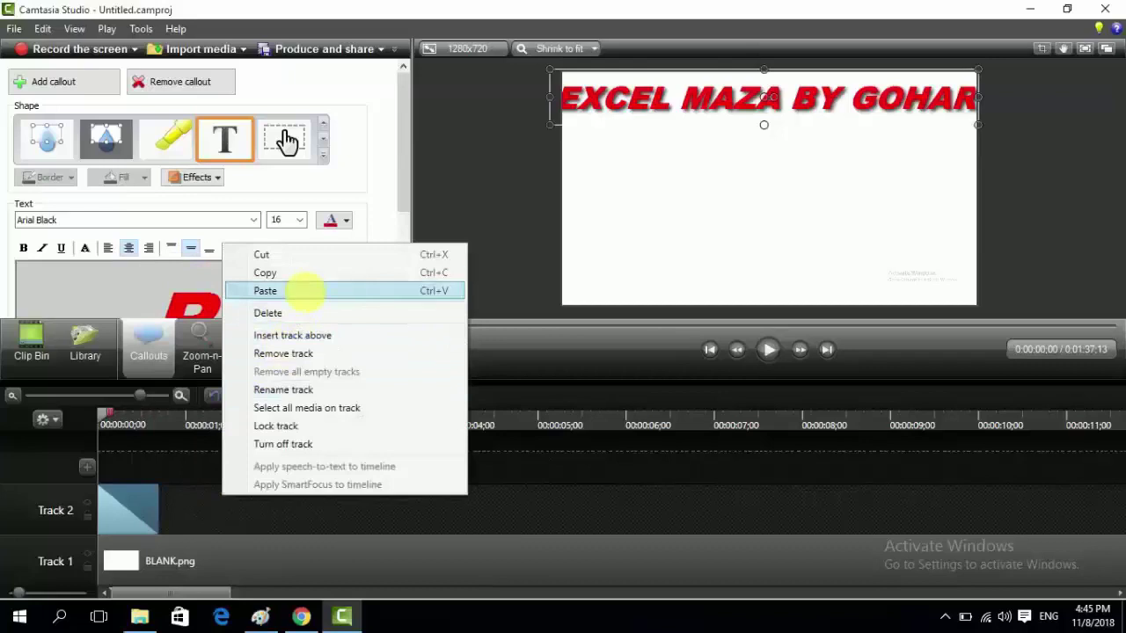
left_click(305, 290)
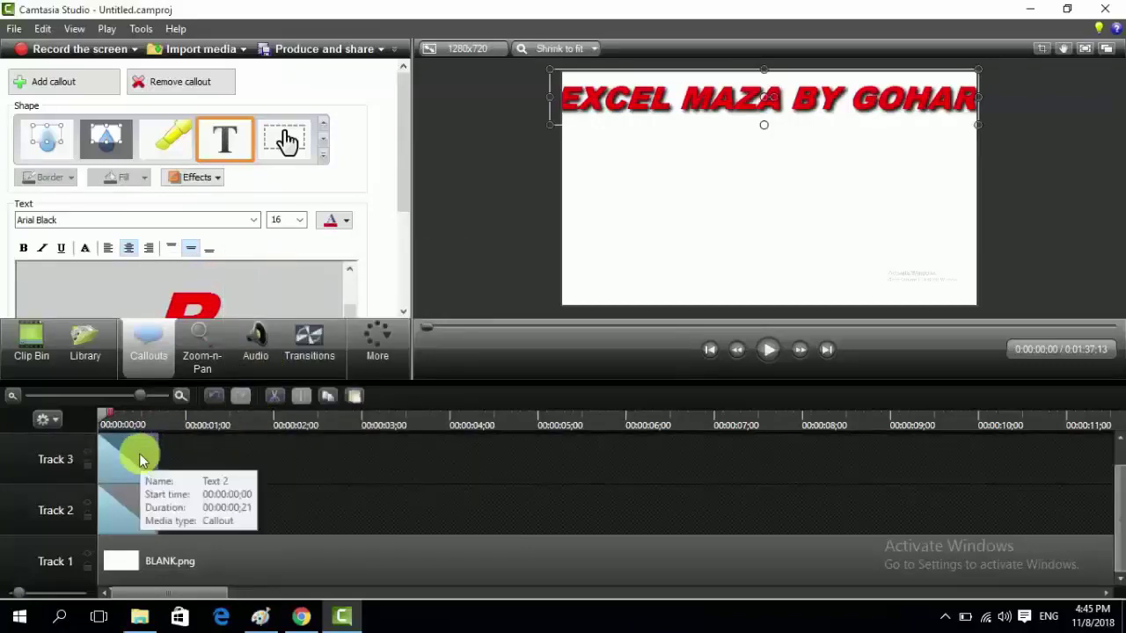
left_click_drag(139, 453, 196, 507)
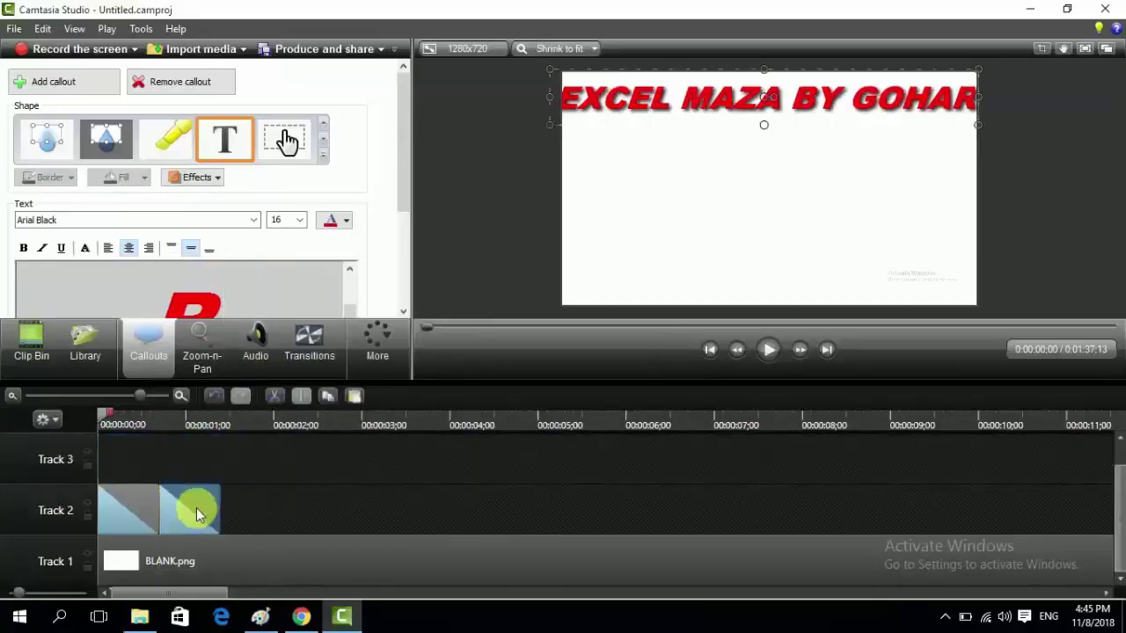
right_click(196, 507)
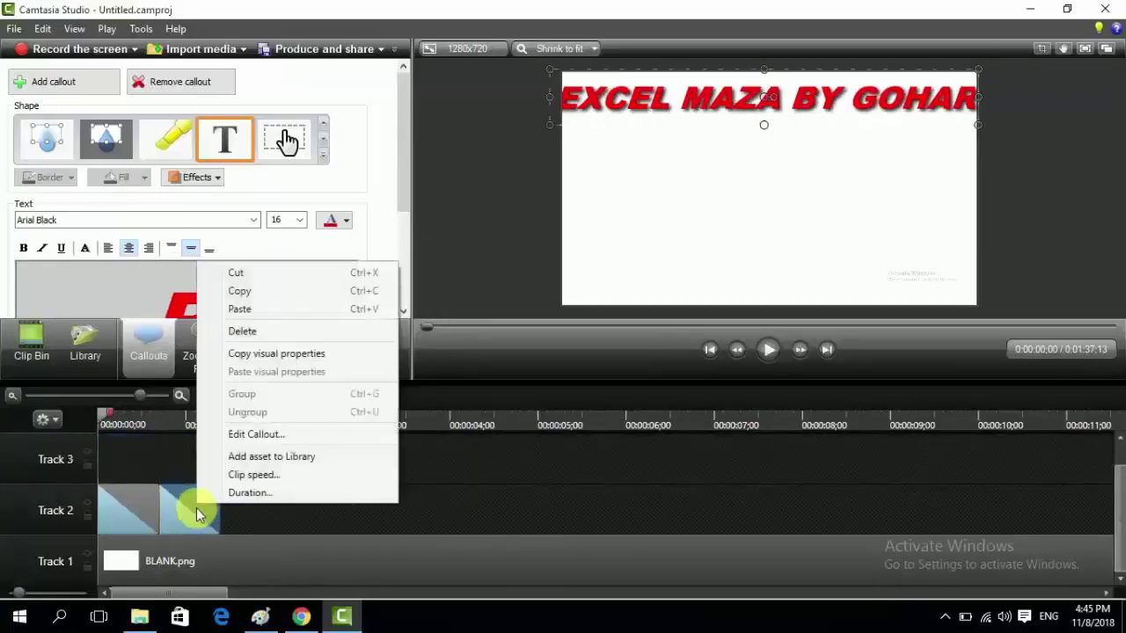
left_click(253, 434)
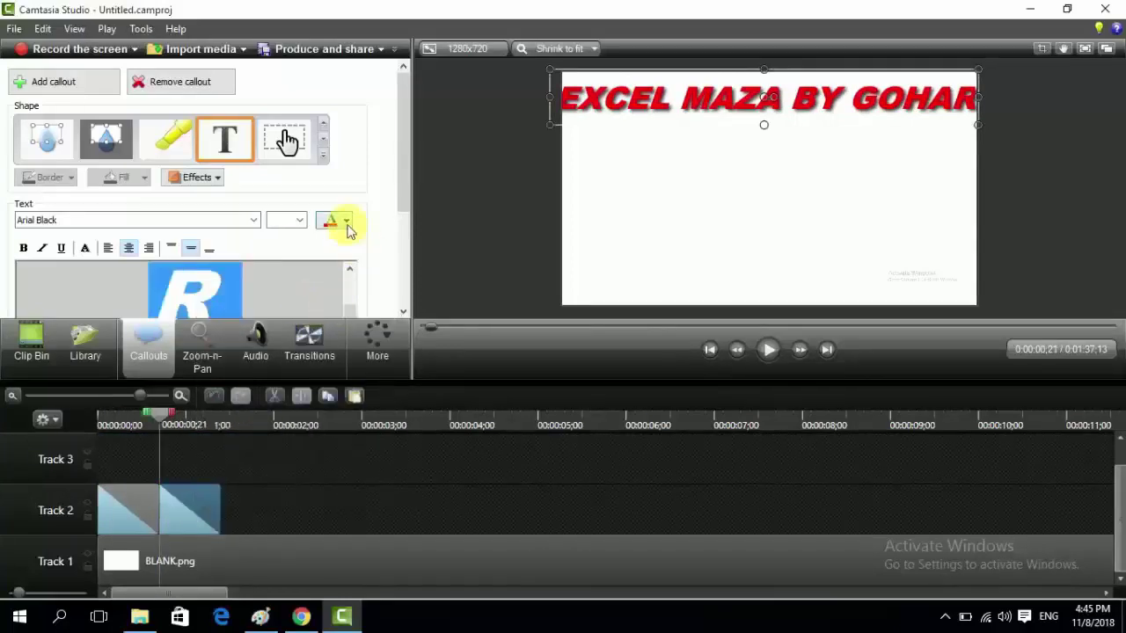
Turn the second callout's text yellow and preview it playing after the red one
left_click(346, 224)
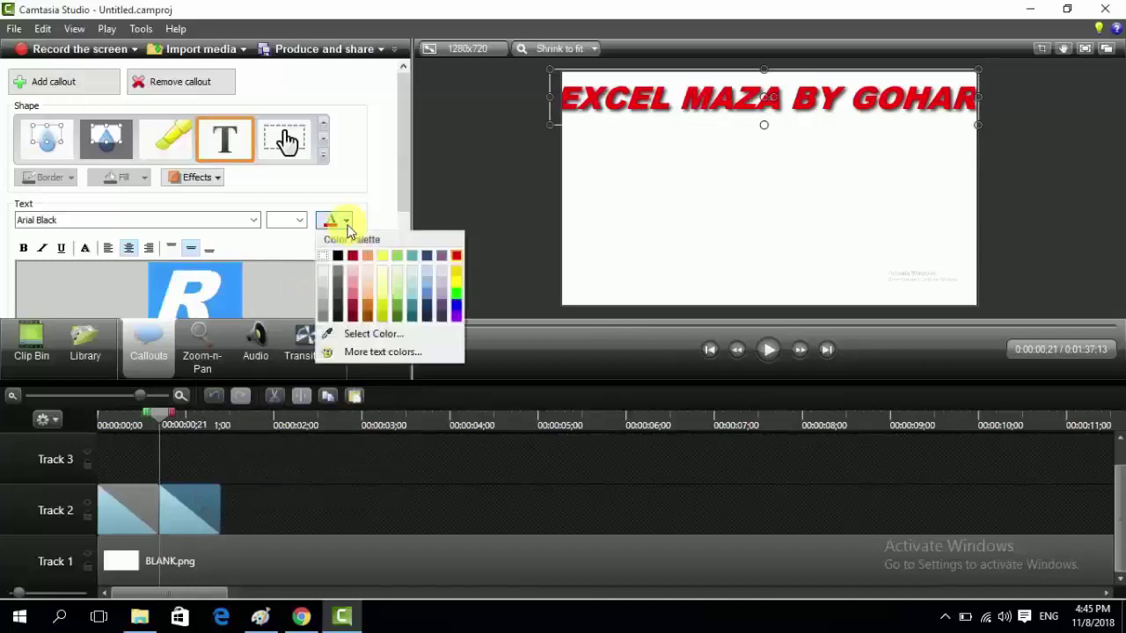
left_click(458, 282)
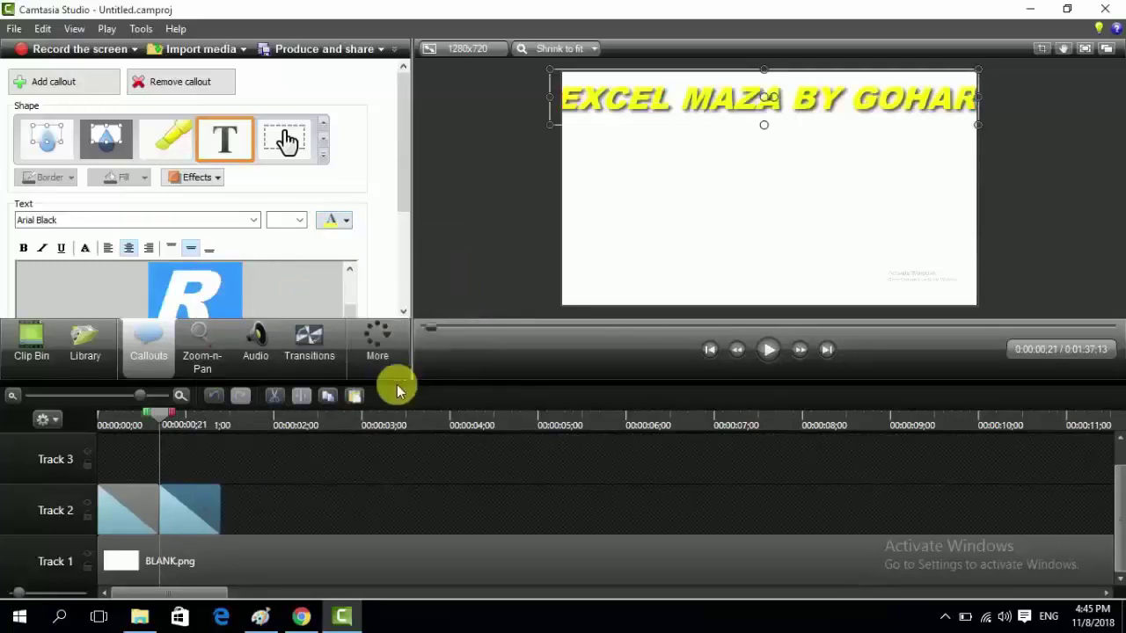
left_click_drag(159, 412, 135, 423)
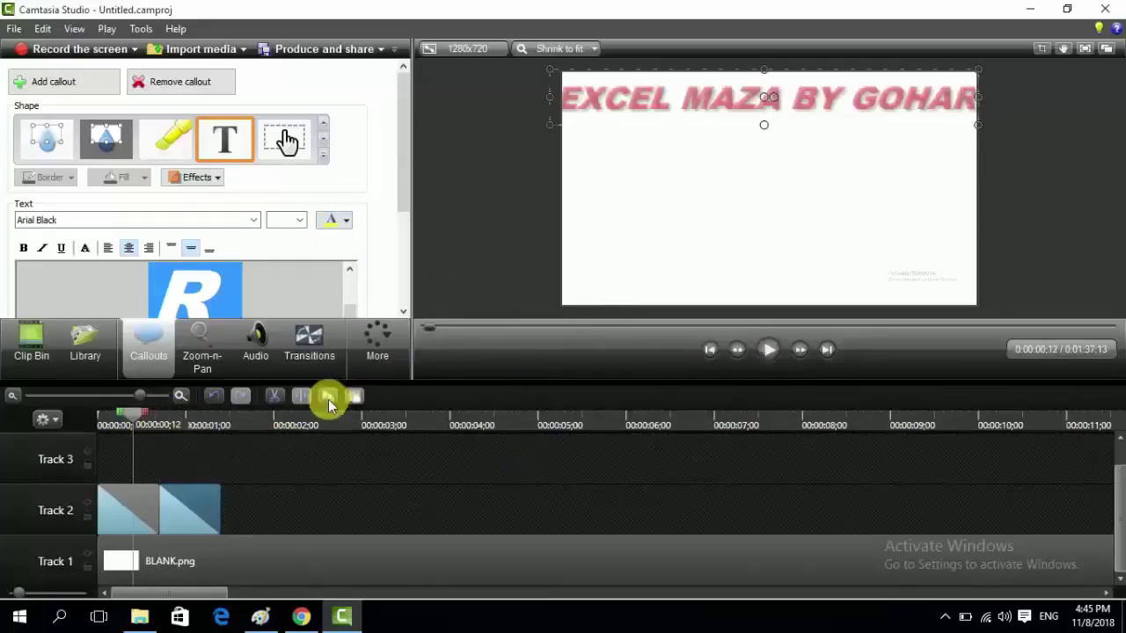
left_click_drag(135, 411, 98, 412)
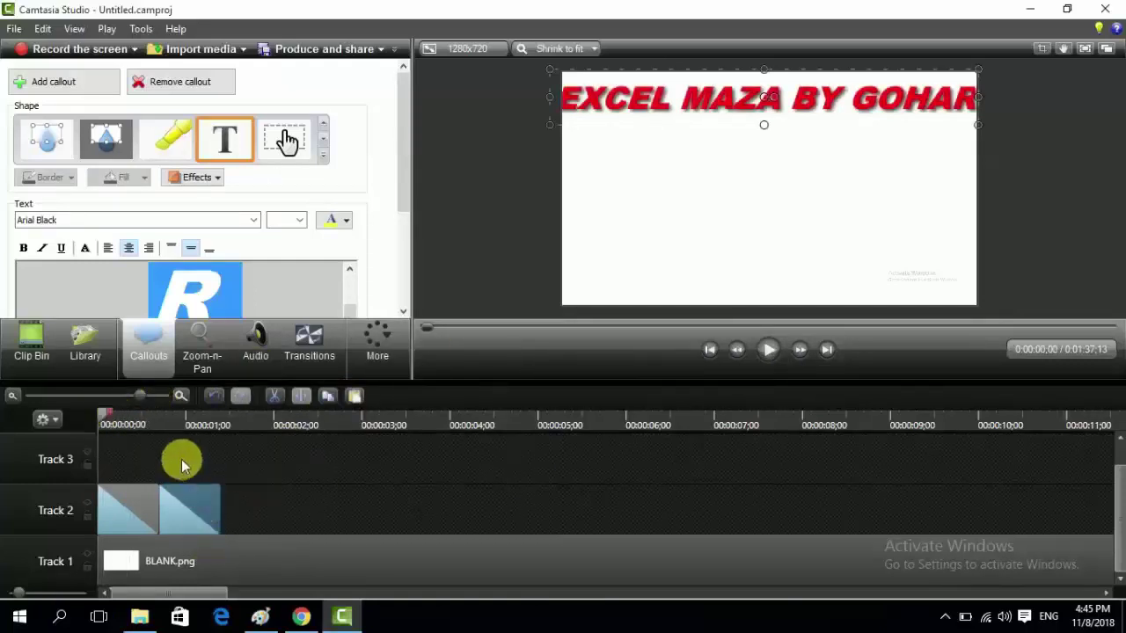
left_click_drag(100, 413, 218, 436)
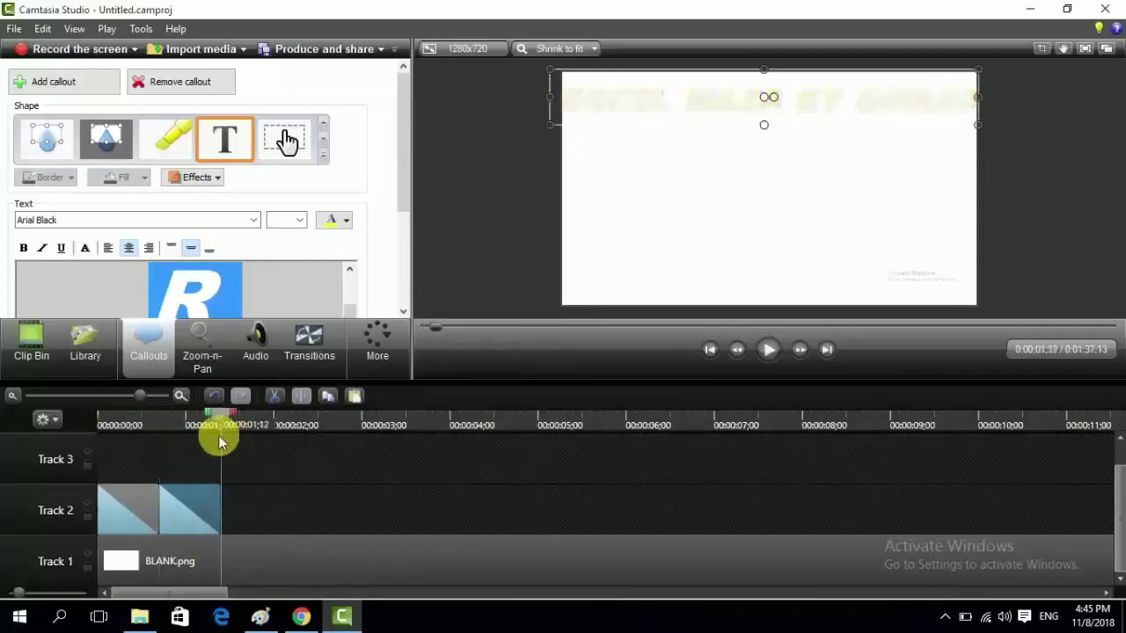
Paste a third title callout after the yellow one on Track 2 and color its text blue
right_click(242, 494)
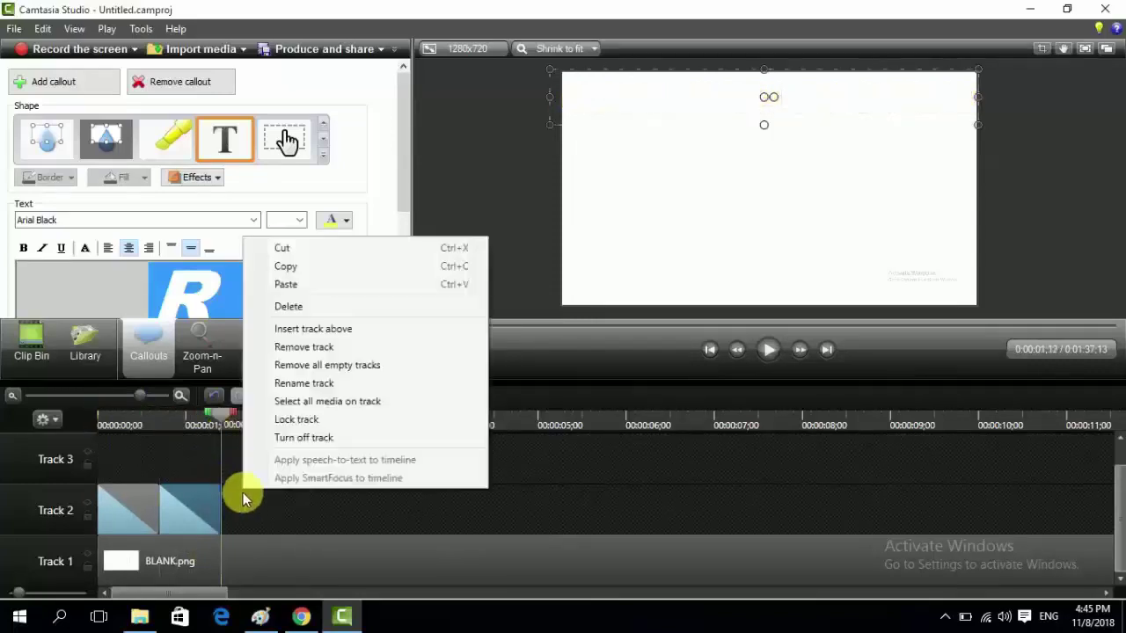
left_click(322, 287)
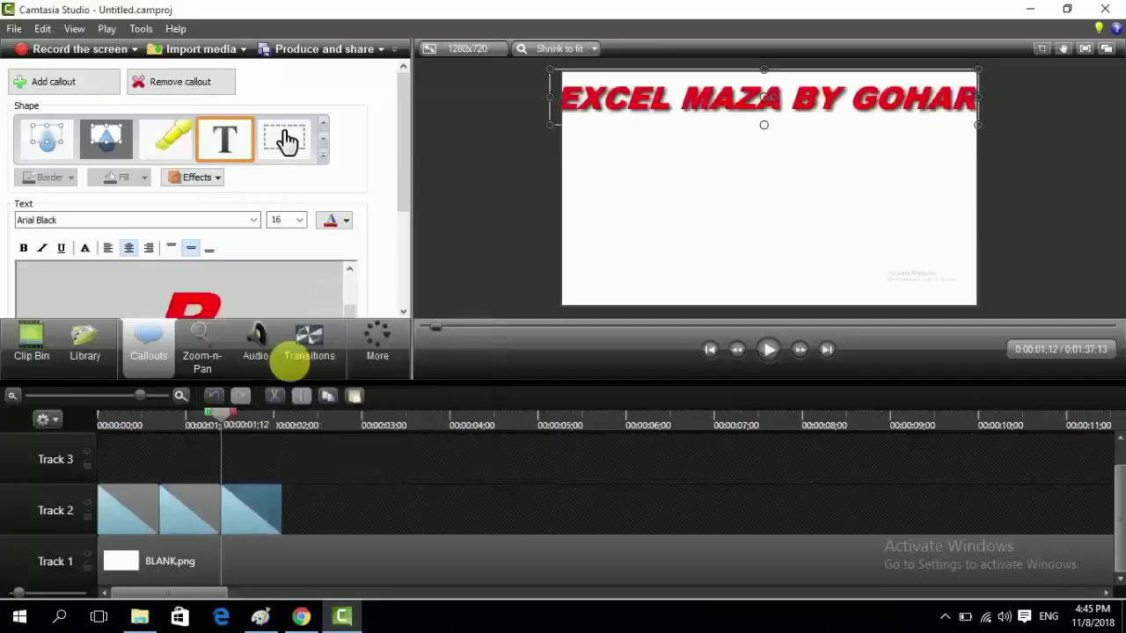
left_click(192, 411)
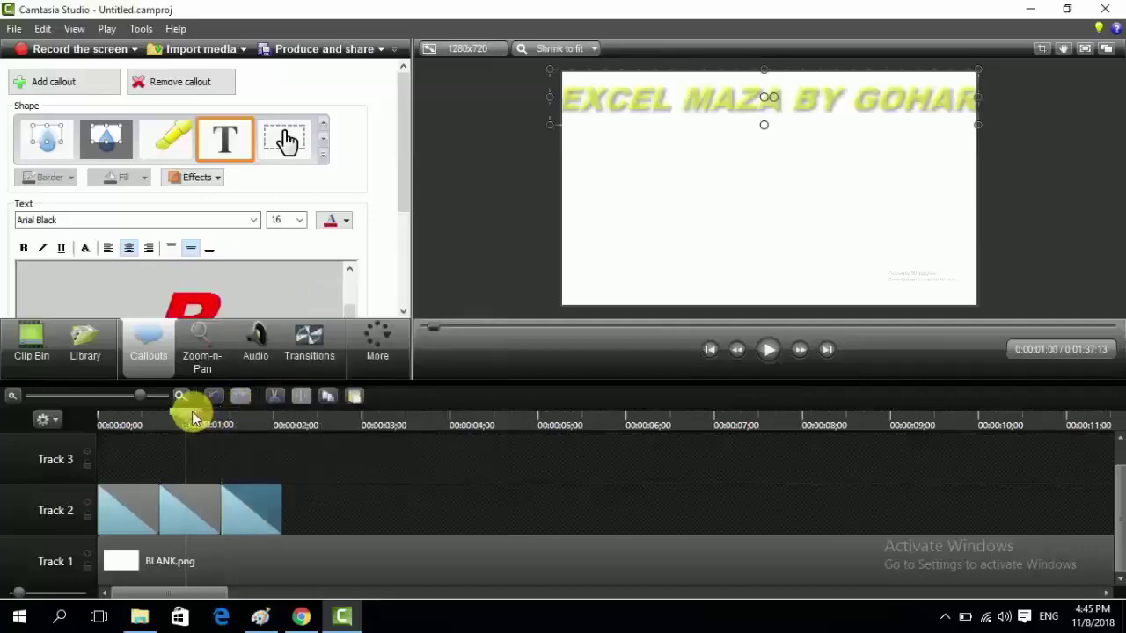
right_click(257, 504)
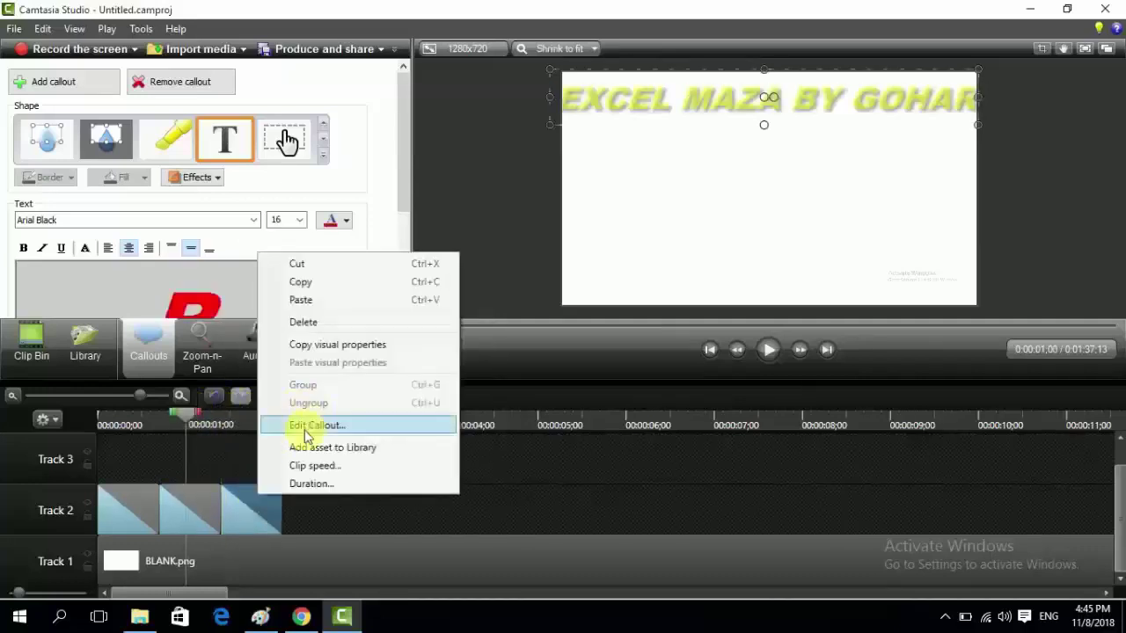
left_click(303, 429)
left_click(346, 220)
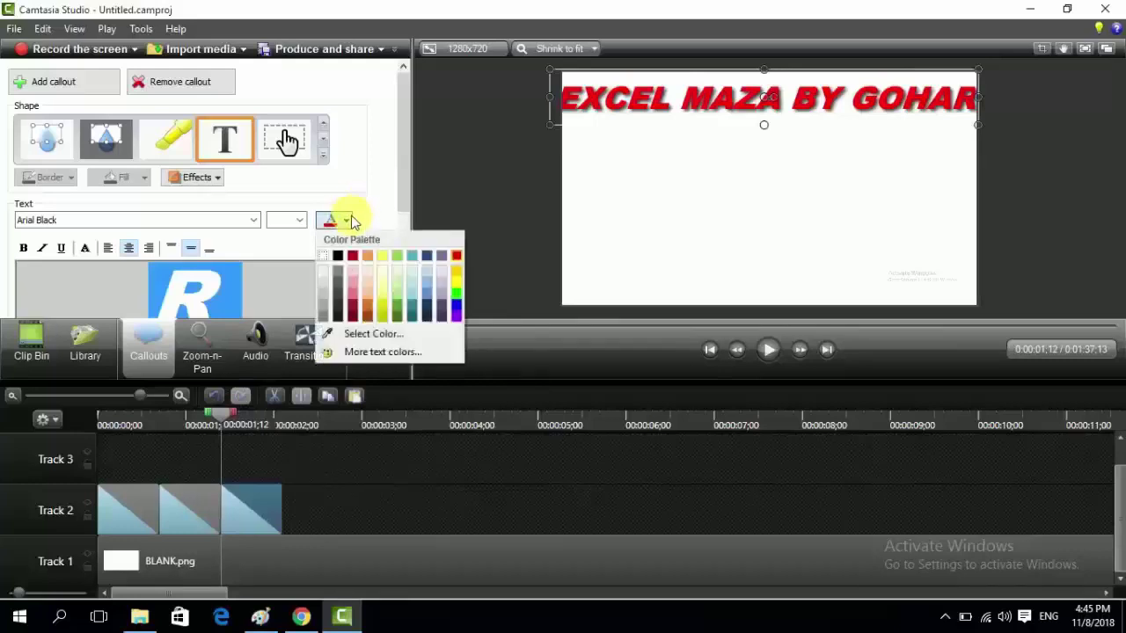
left_click(456, 307)
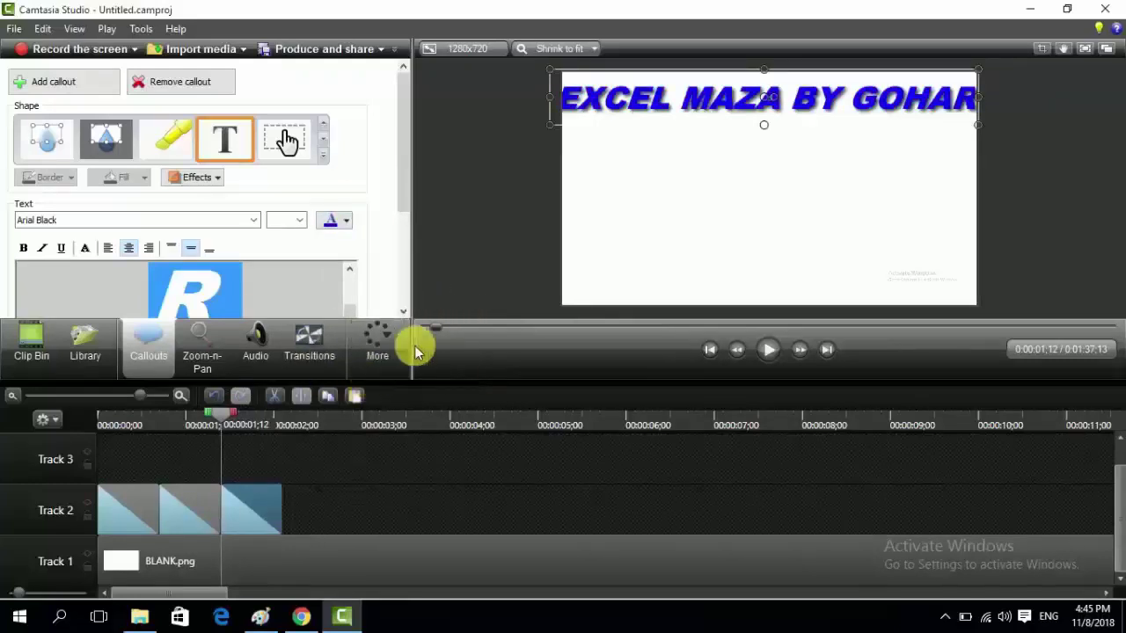
left_click_drag(436, 327, 395, 331)
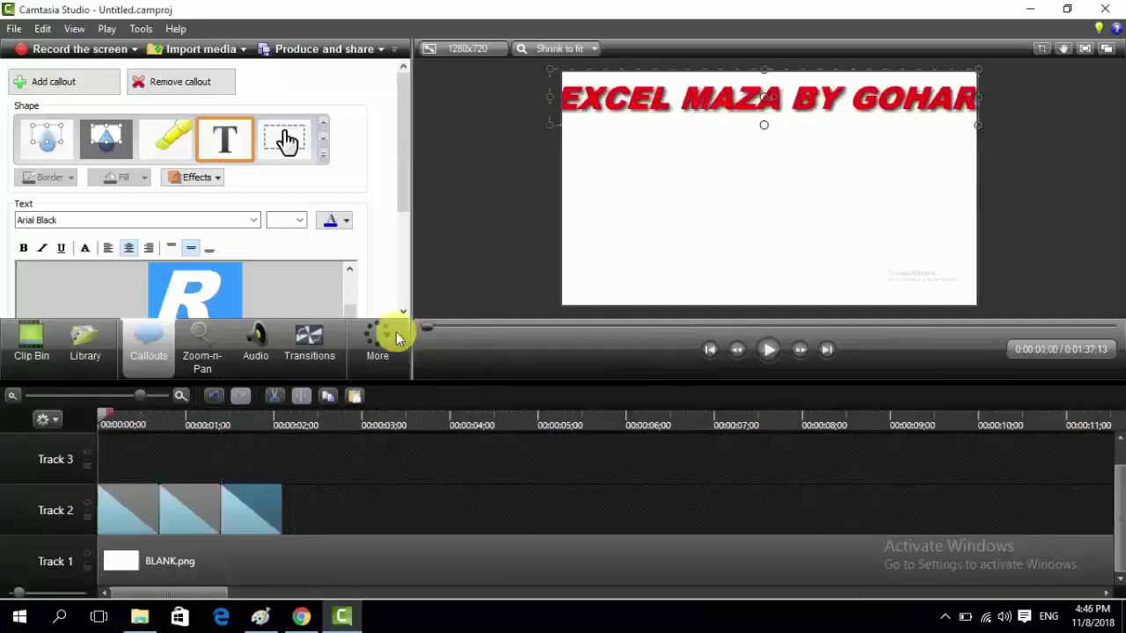
left_click(773, 355)
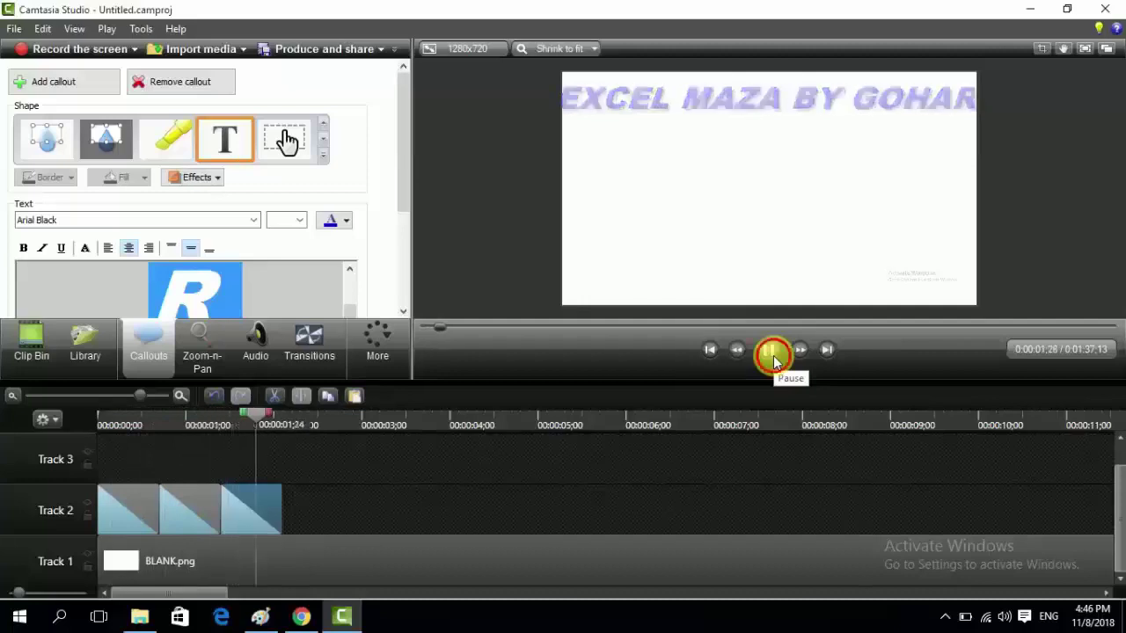
left_click(773, 355)
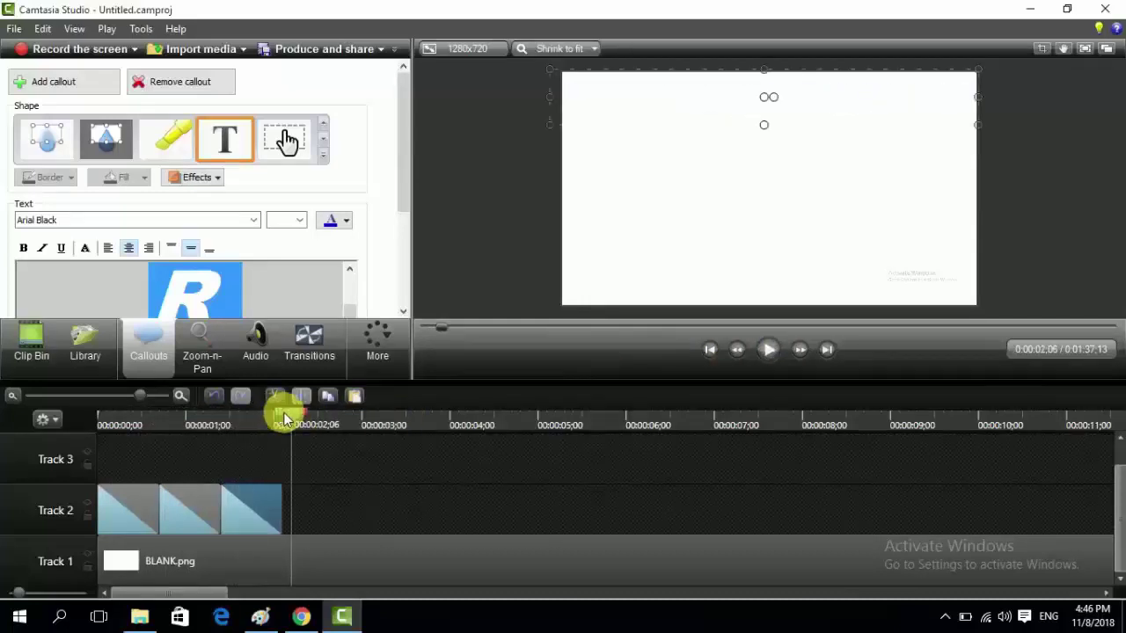
left_click_drag(286, 416, 95, 417)
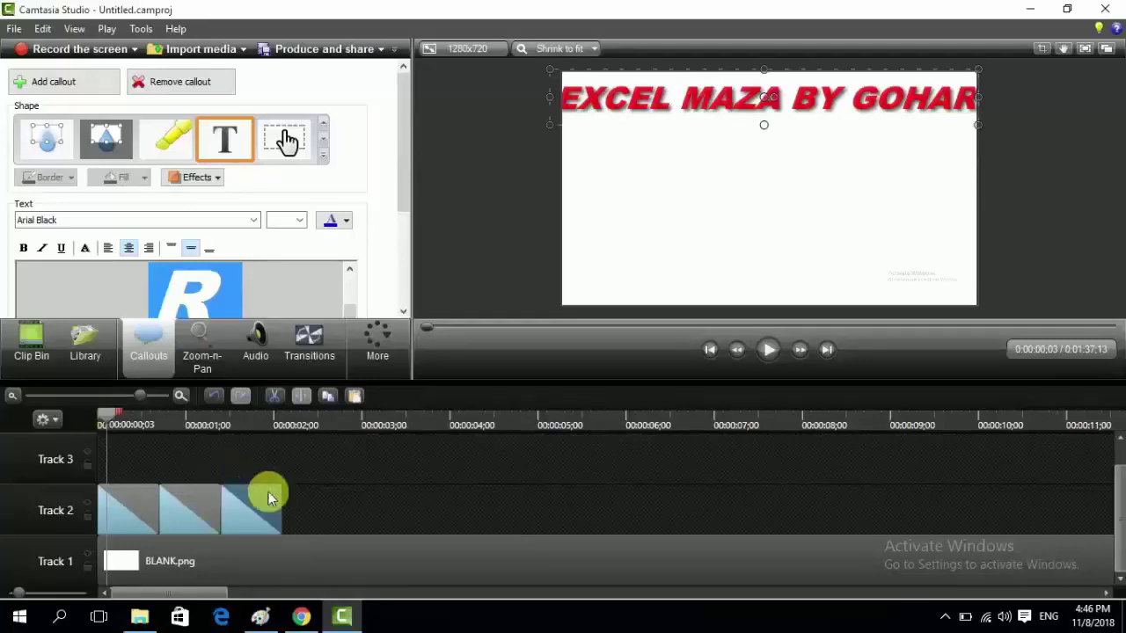
Copy the red, yellow and blue callout clips on Track 2 and move the playhead to their end
mouse_move(268, 495)
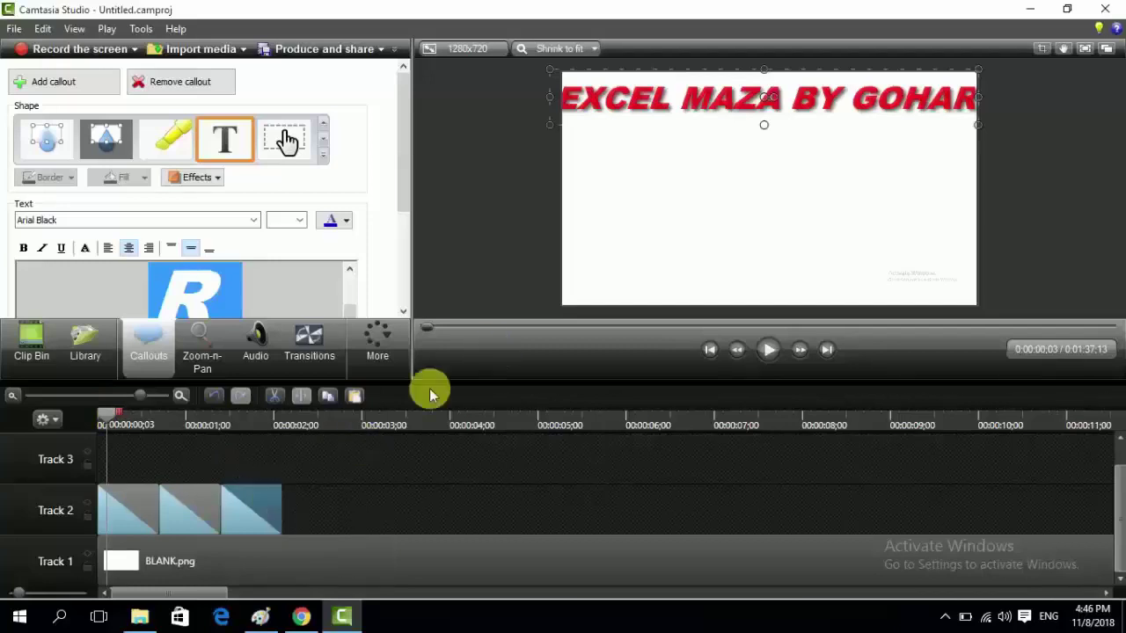
left_click(151, 516)
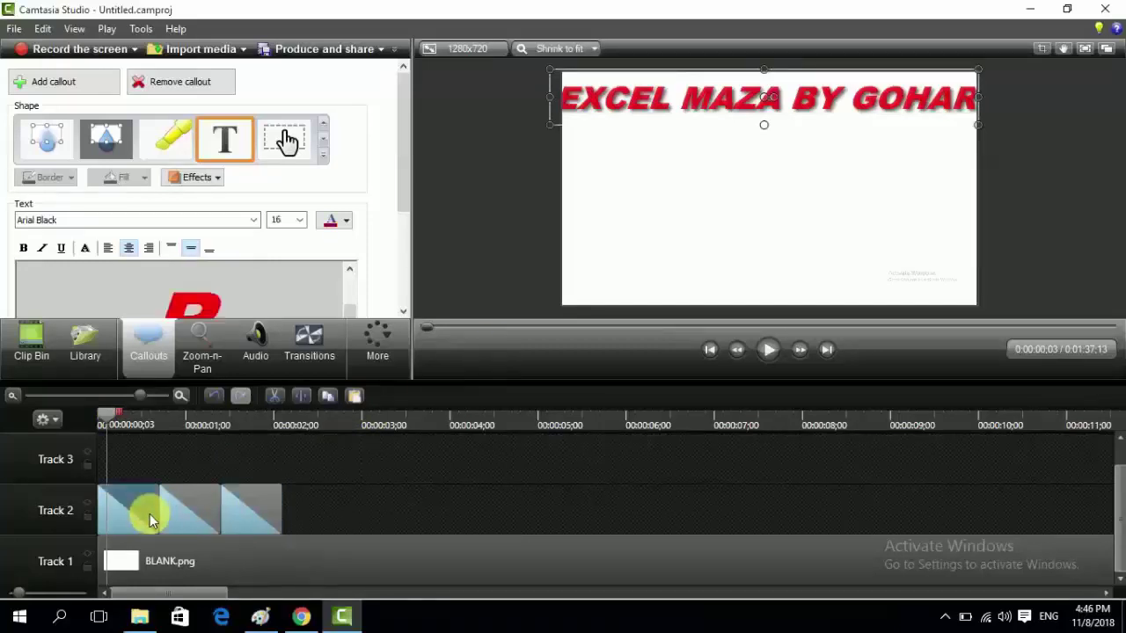
left_click(196, 508)
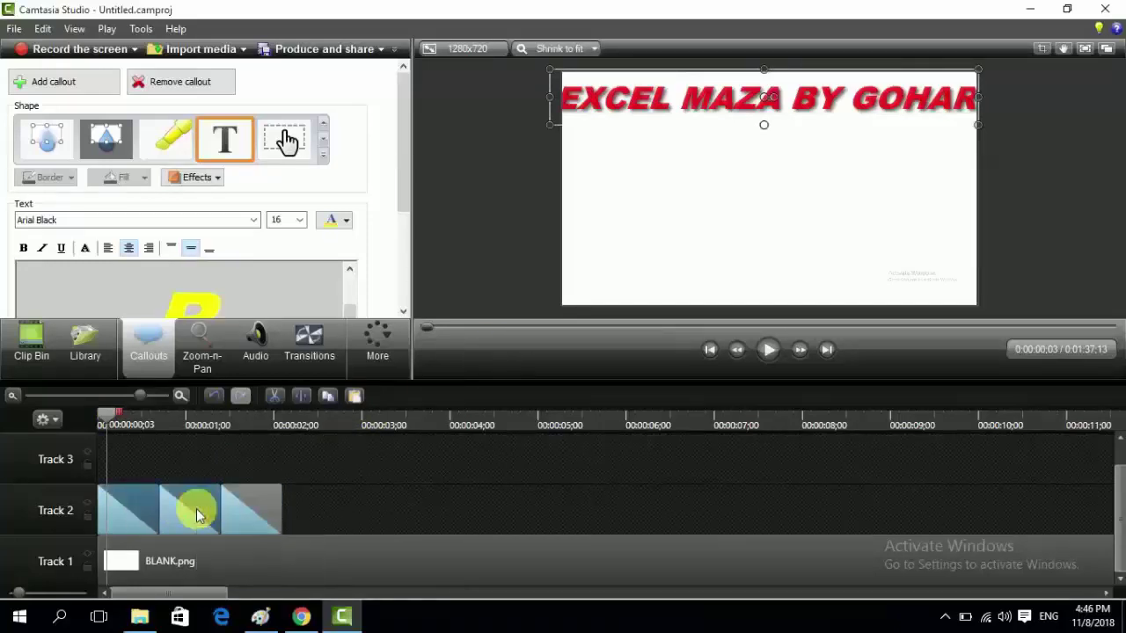
left_click(233, 512)
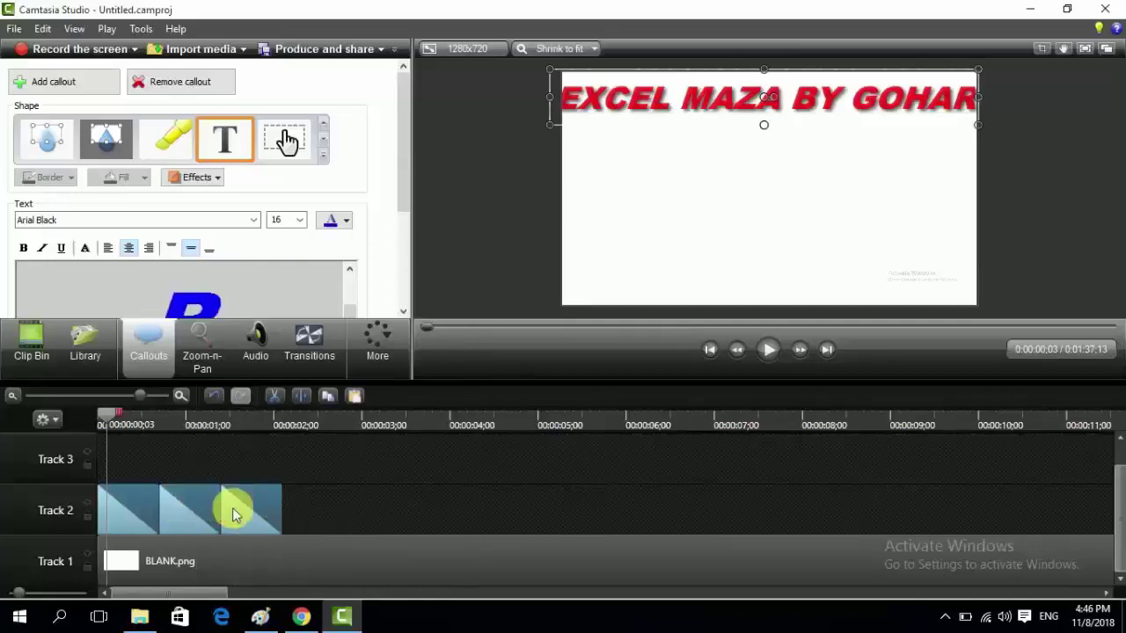
right_click(235, 515)
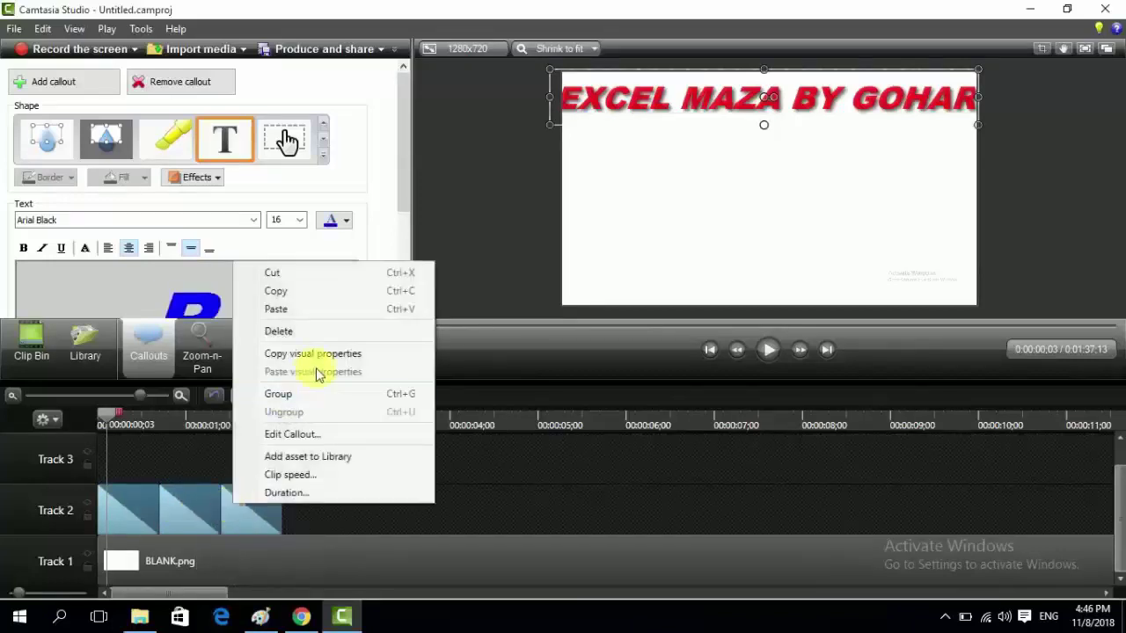
left_click(319, 292)
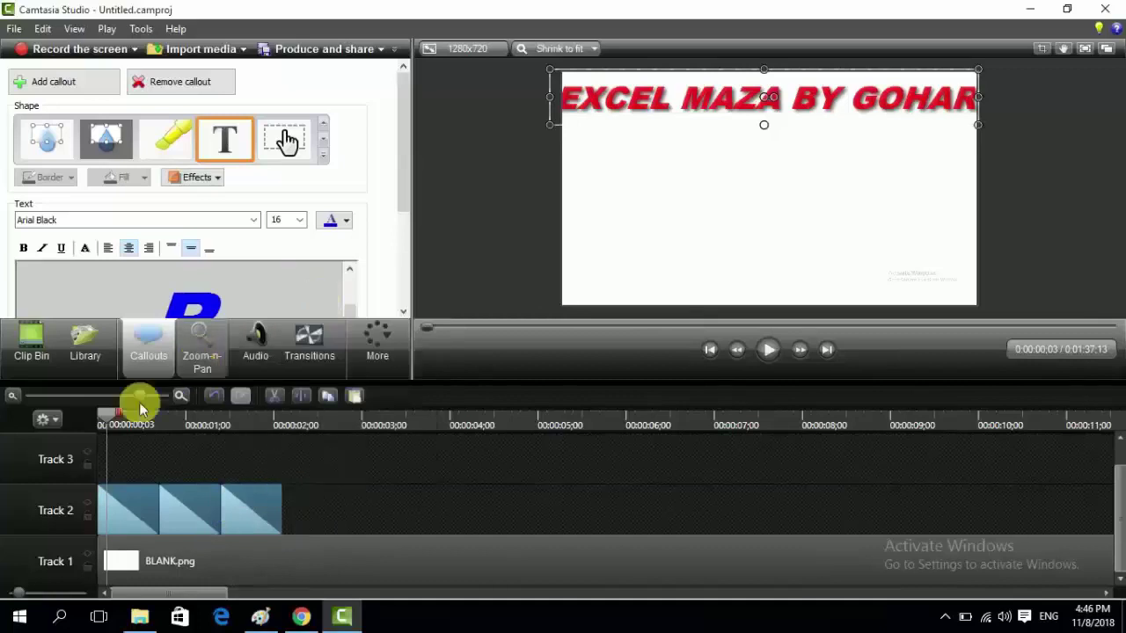
left_click_drag(111, 410, 287, 431)
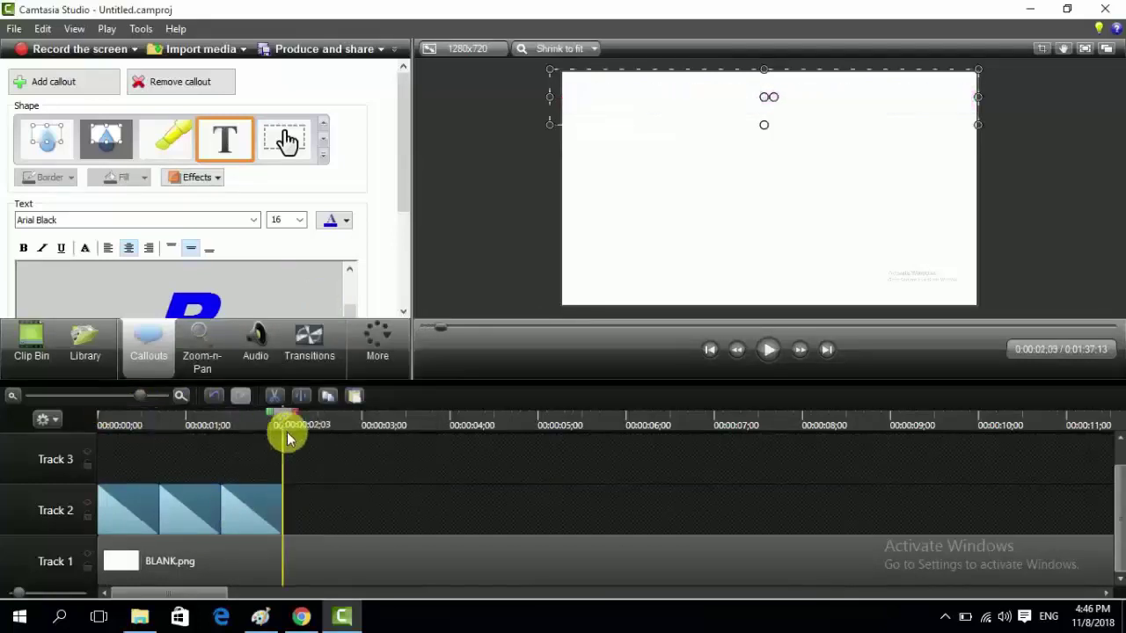
Paste the three copied callouts onto Track 2 after the originals
right_click(340, 514)
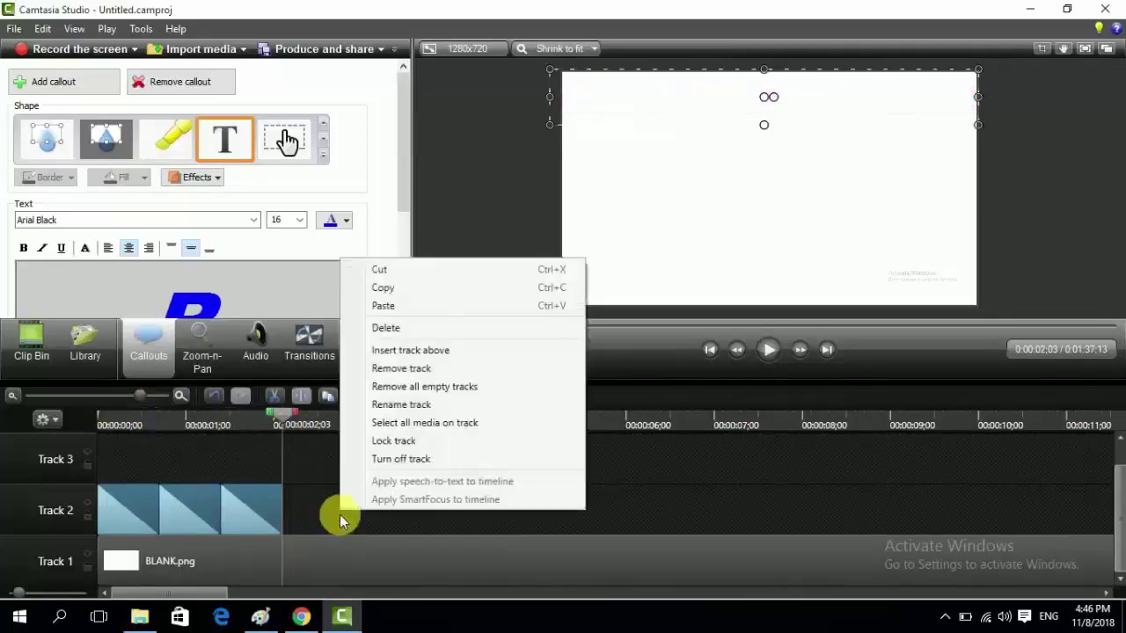
left_click(411, 304)
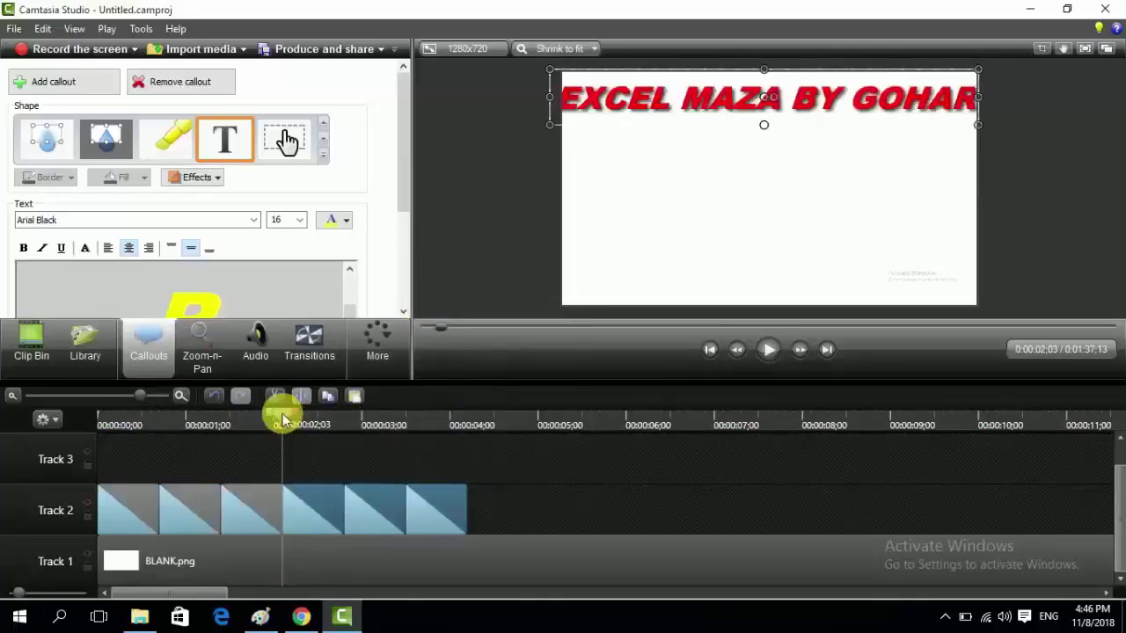
left_click_drag(283, 413, 88, 407)
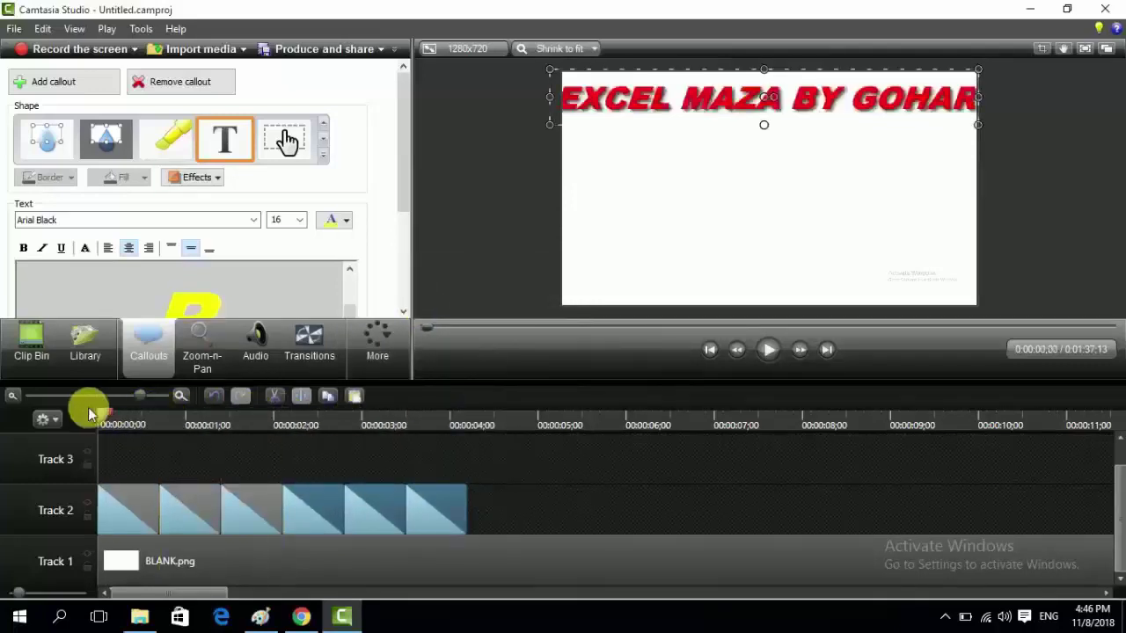
Preview the repeated title animation, then select the last blue callout clip
left_click(773, 350)
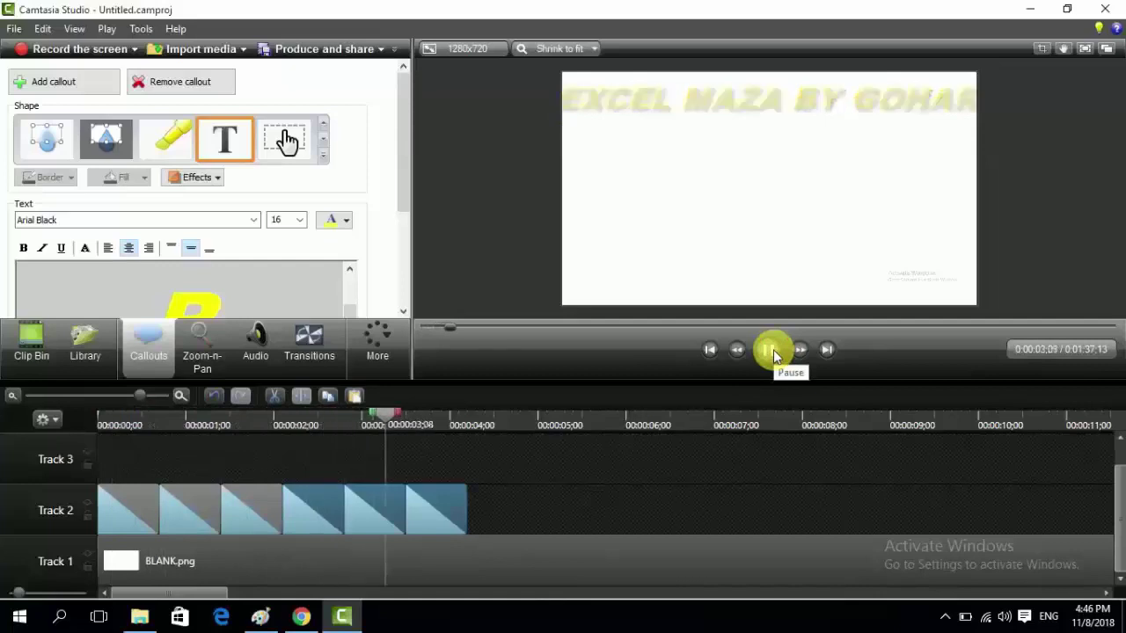
left_click(773, 350)
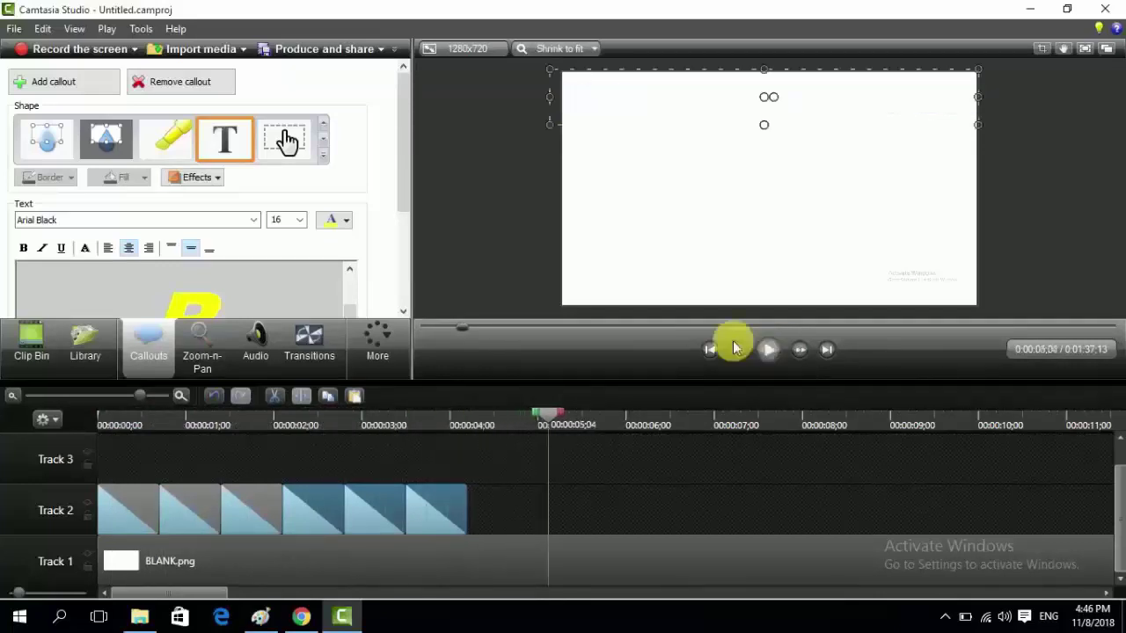
left_click(553, 431)
left_click_drag(553, 417, 239, 457)
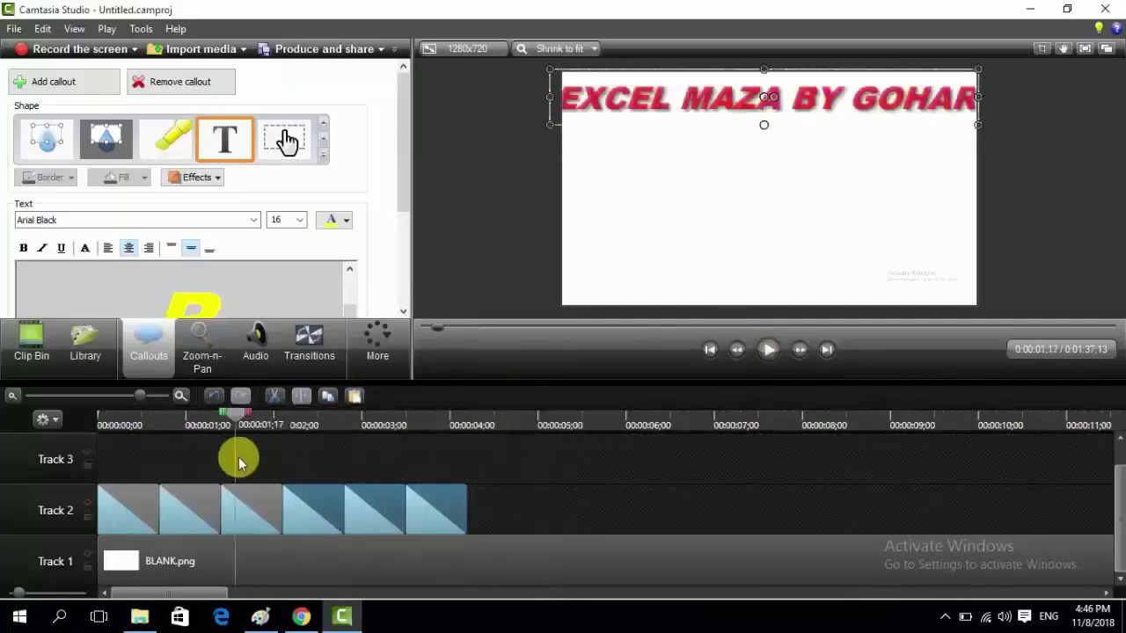
left_click(433, 525)
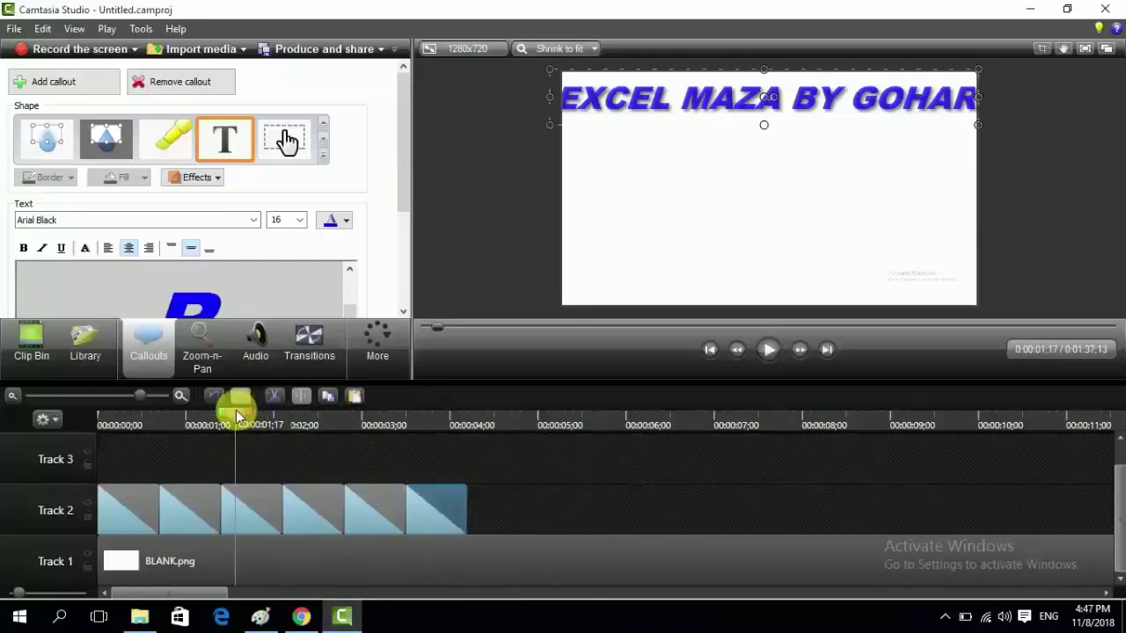
Copy the last blue callout and paste it after the others on Track 2
left_click_drag(236, 415, 398, 431)
key("ctrl+Right")
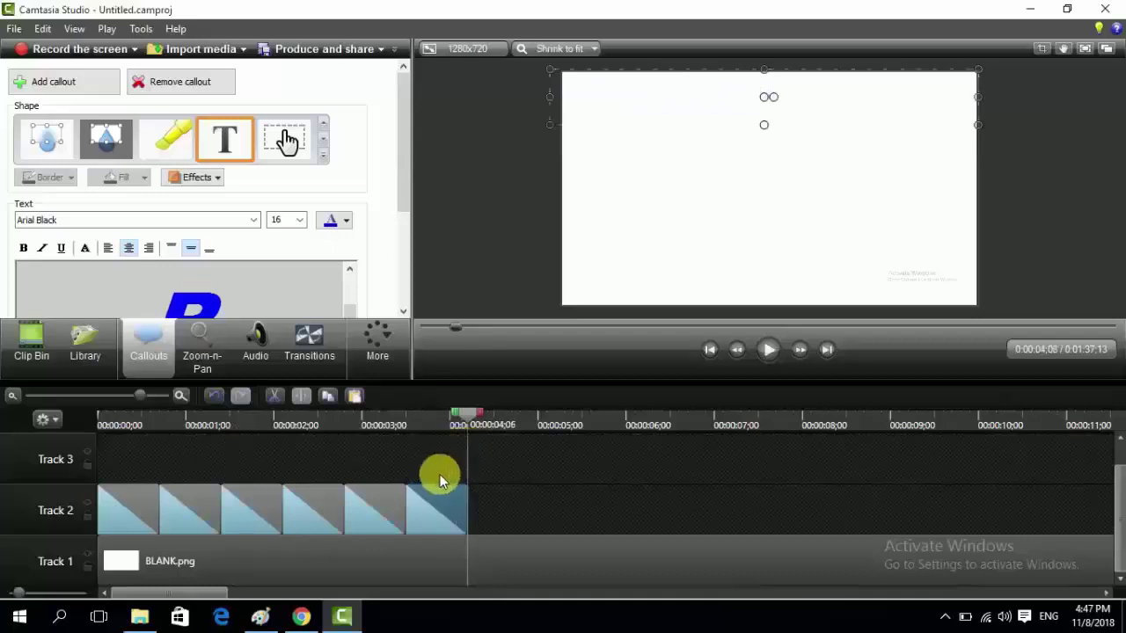
right_click(440, 490)
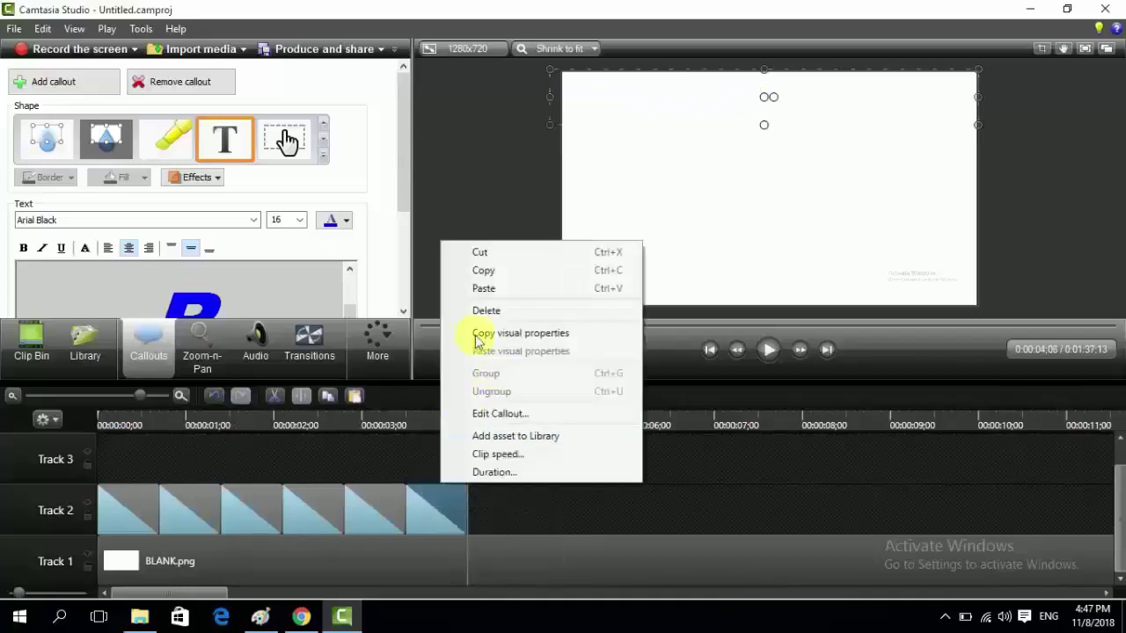
left_click(506, 280)
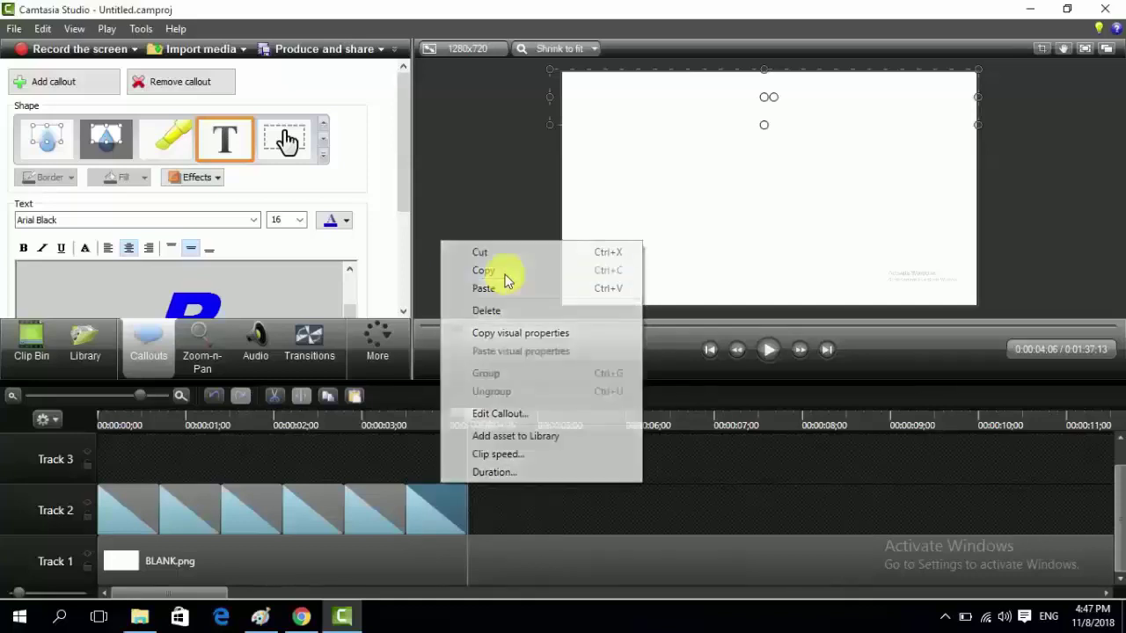
right_click(484, 499)
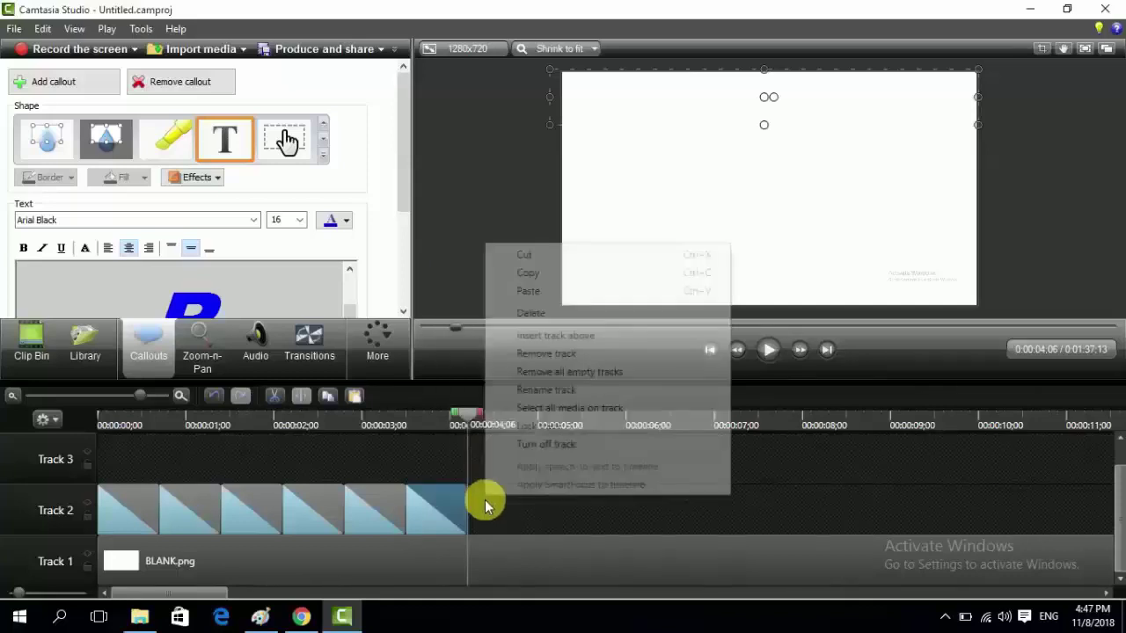
left_click(536, 292)
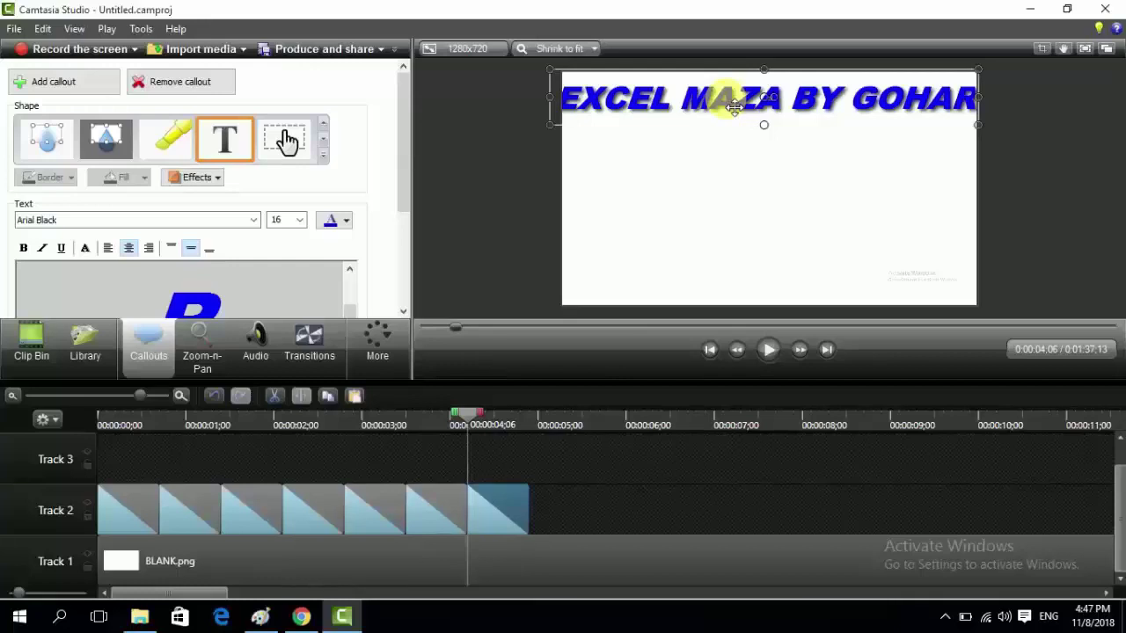
Move the pasted title lower and slightly right on the canvas
left_click_drag(731, 102, 735, 132)
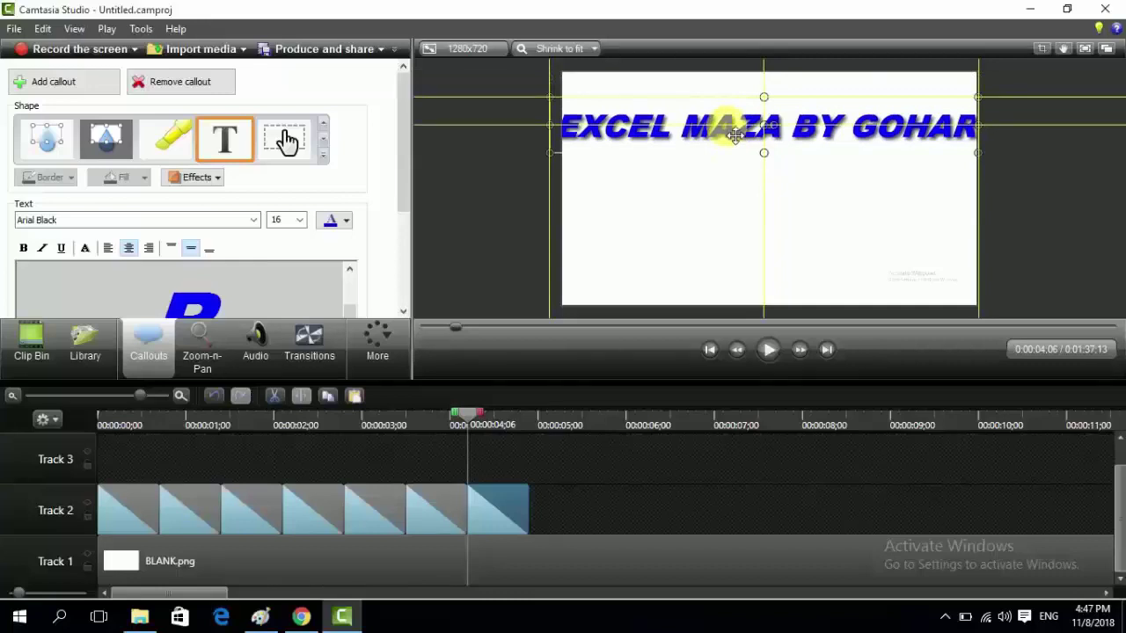
left_click_drag(735, 132, 761, 139)
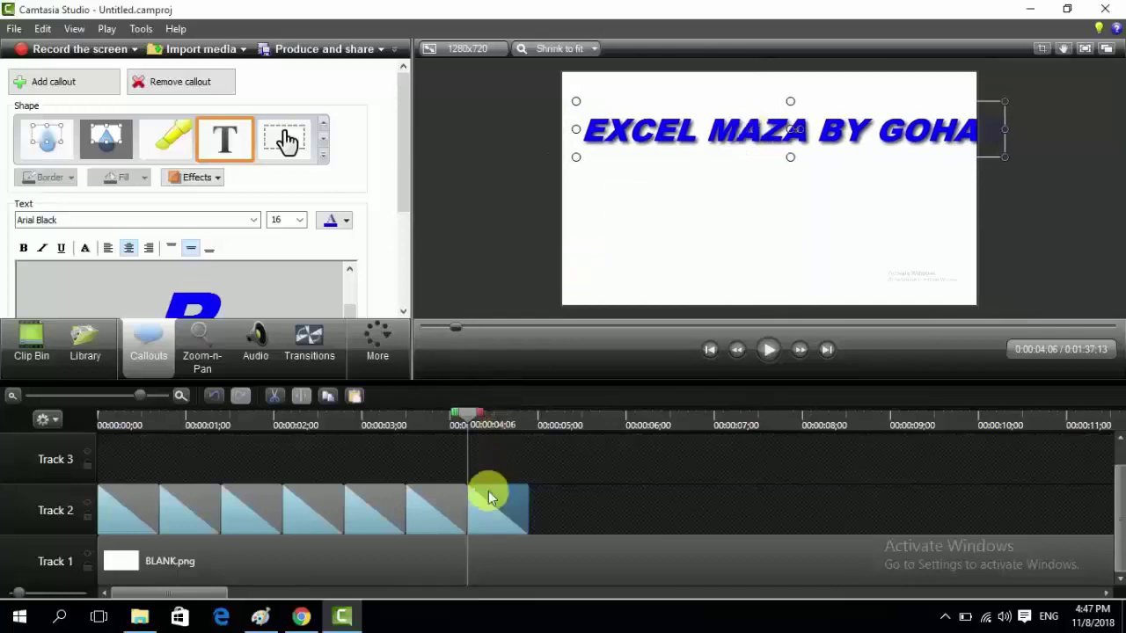
left_click(348, 221)
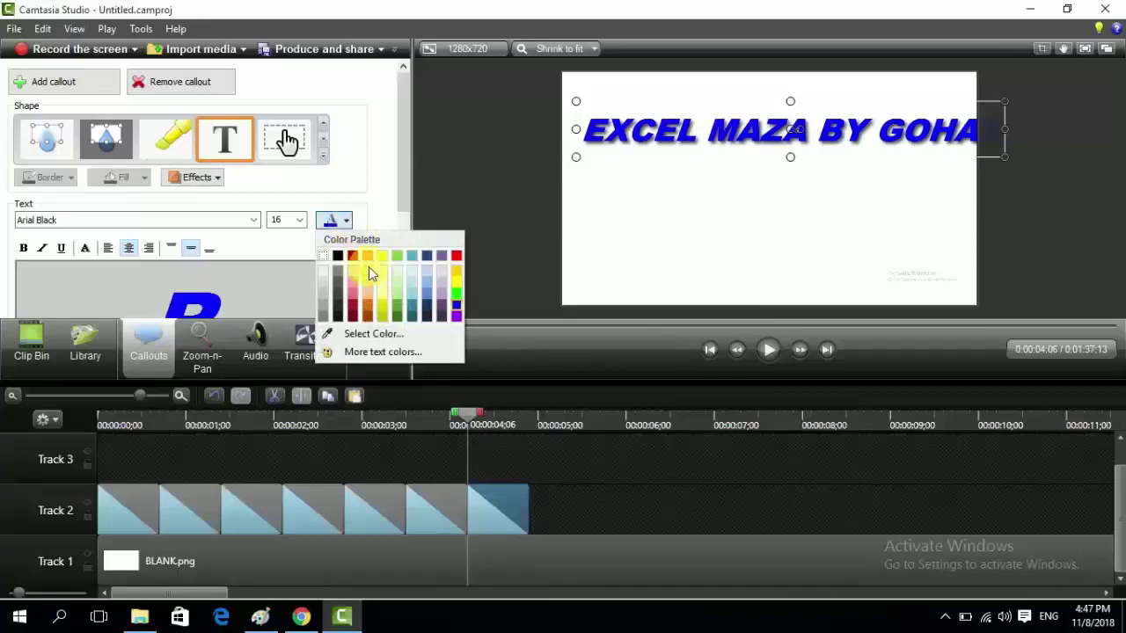
left_click(383, 288)
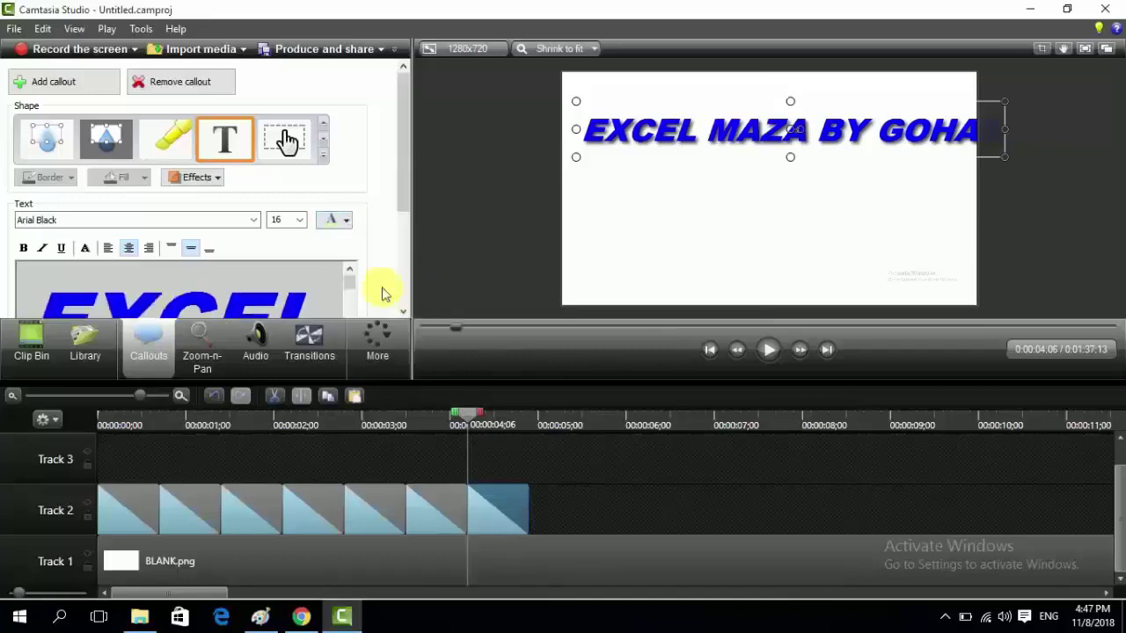
Recolour the pasted callout's text light orange
right_click(487, 495)
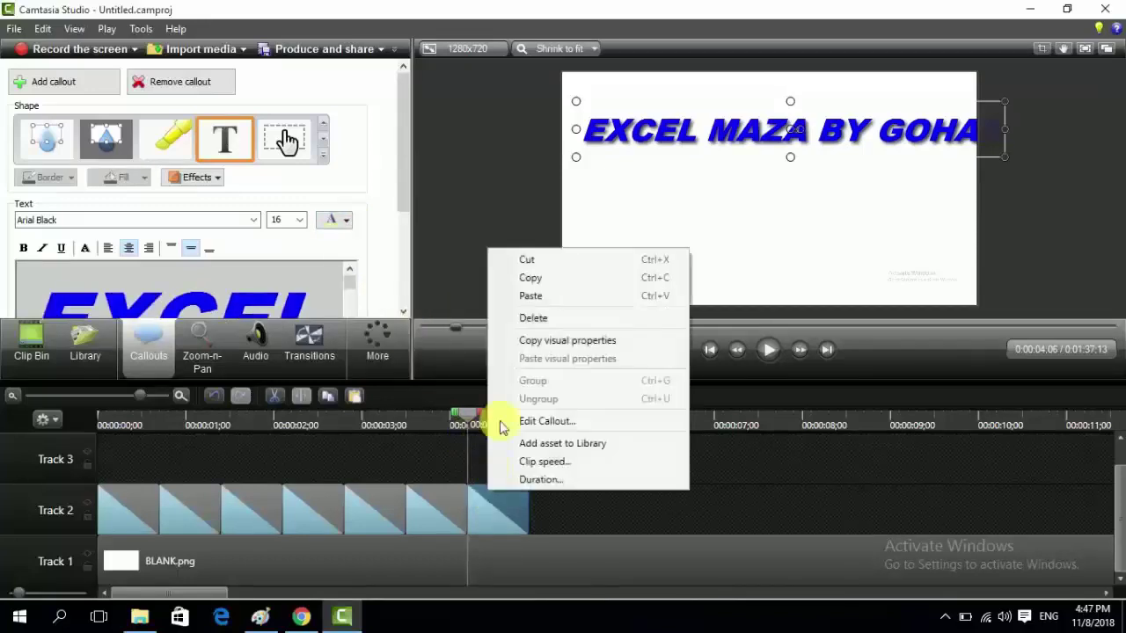
left_click(536, 423)
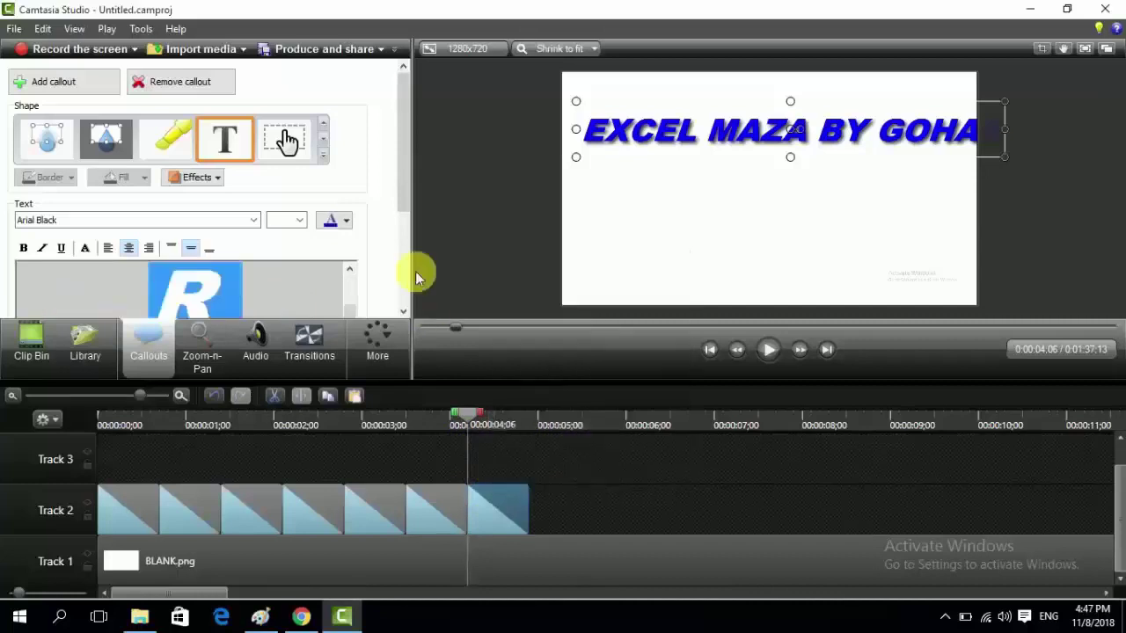
left_click(347, 222)
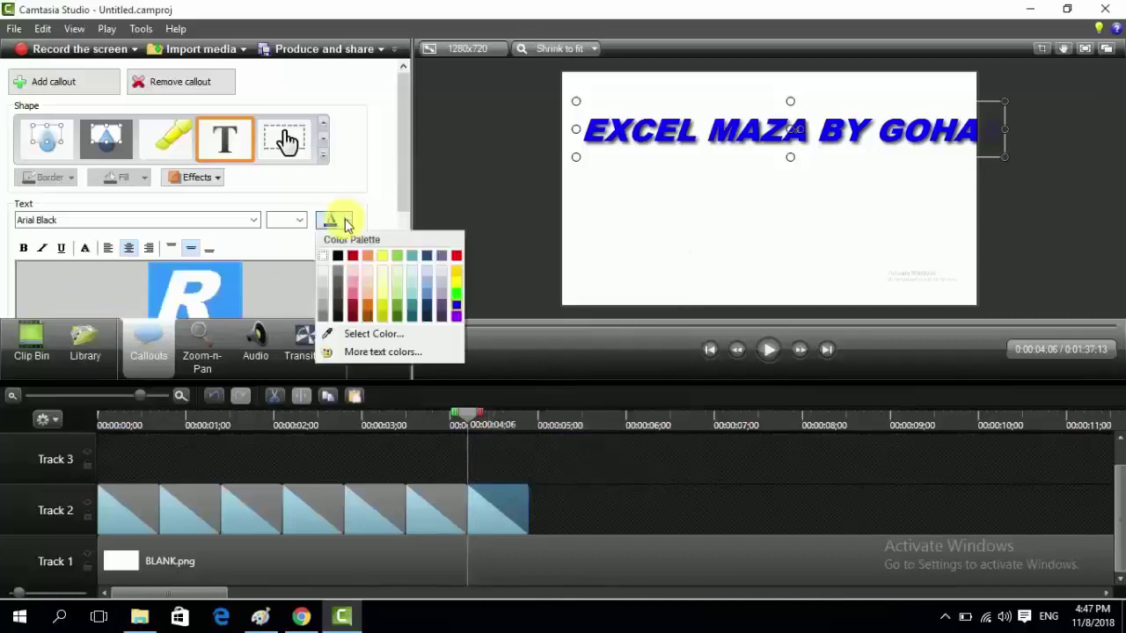
left_click(367, 291)
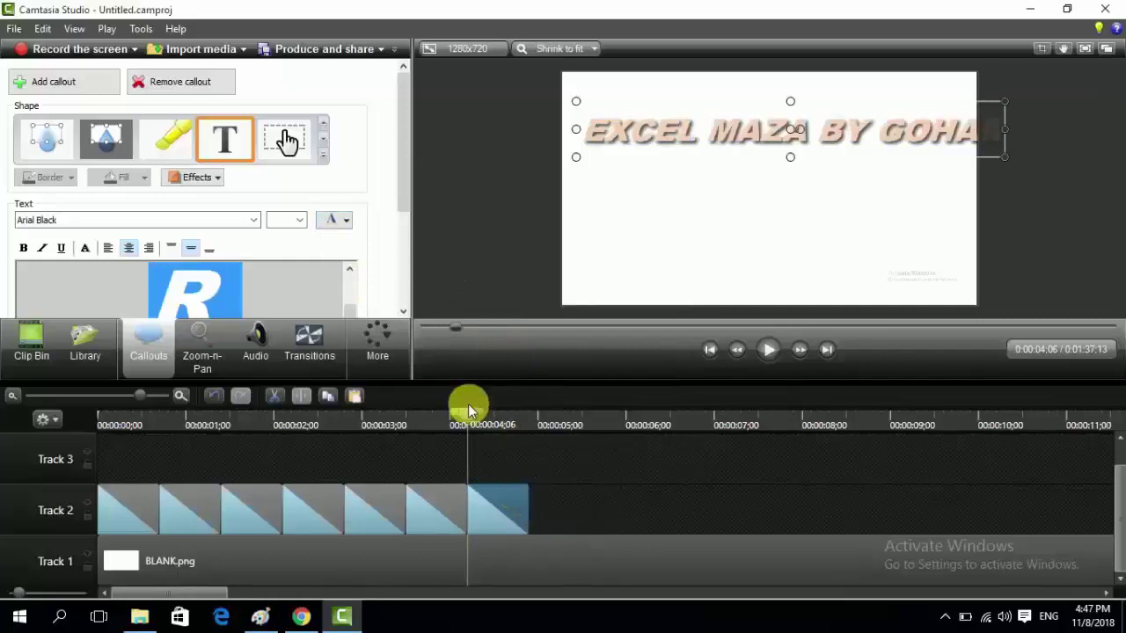
Paste a copy of the title callout at 0:04;27 on Track 2
left_click_drag(469, 417, 530, 456)
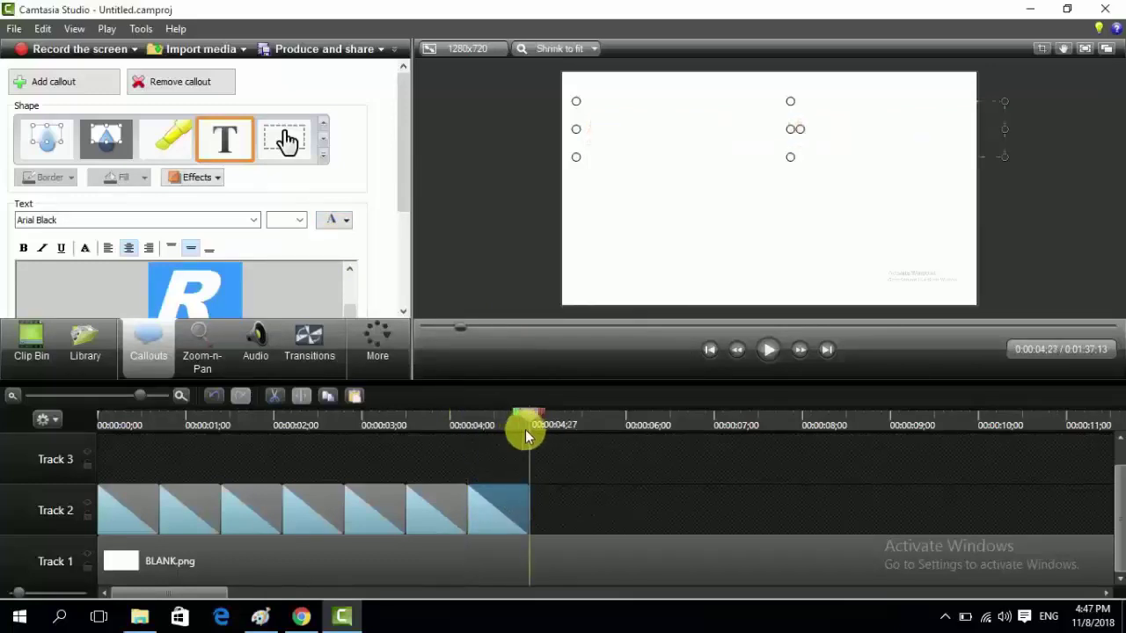
right_click(544, 491)
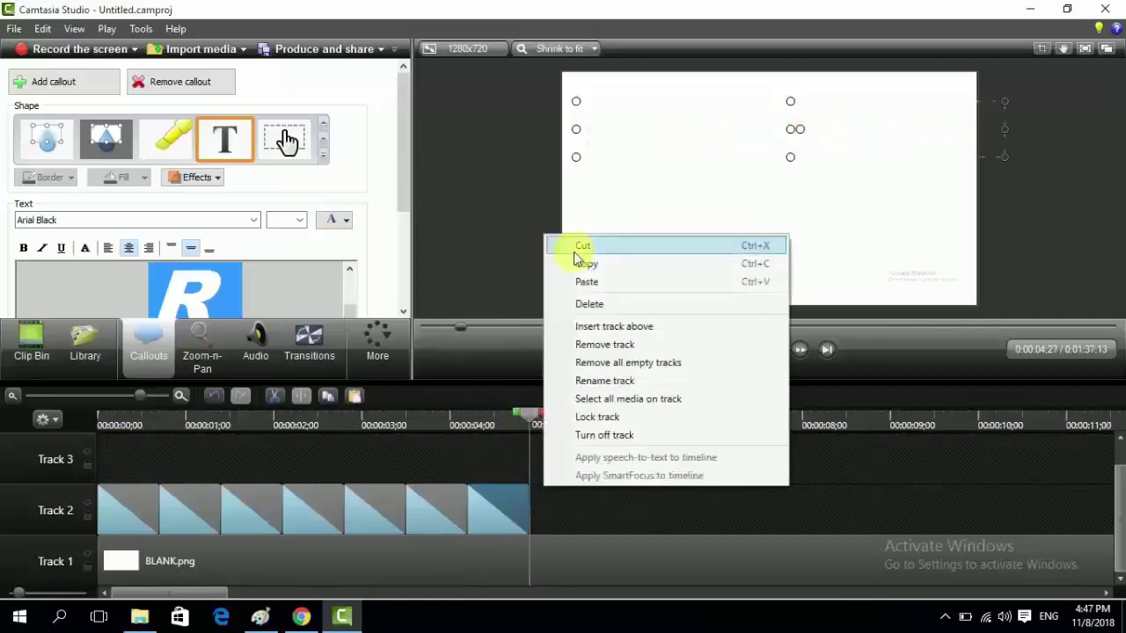
left_click(588, 285)
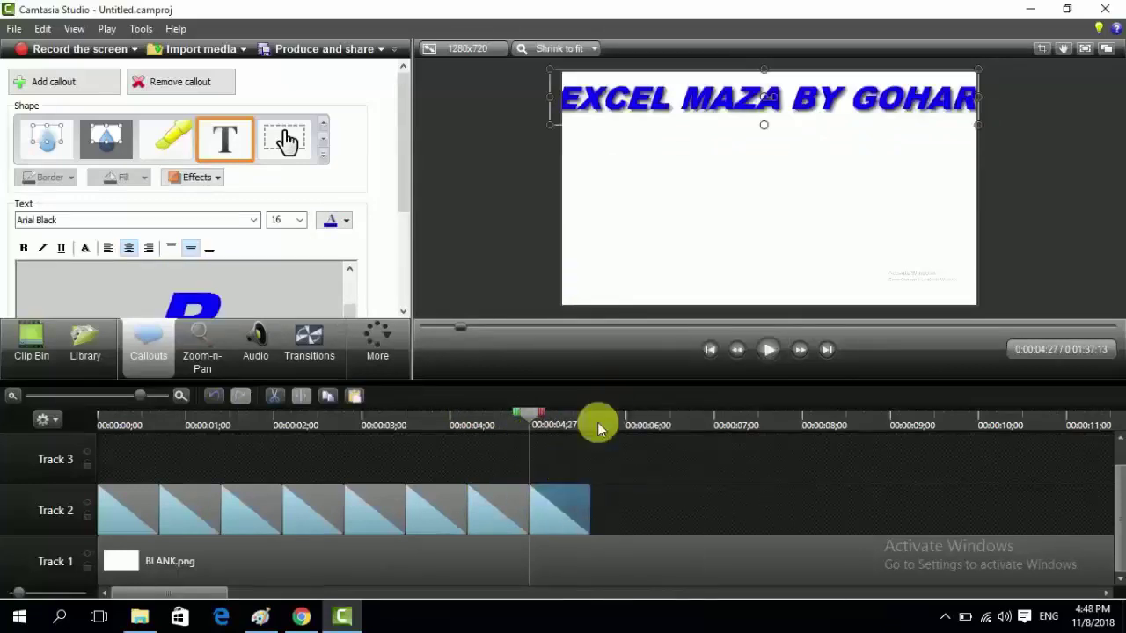
Select the new callout and move its title lower and slightly right on the canvas
left_click(515, 495)
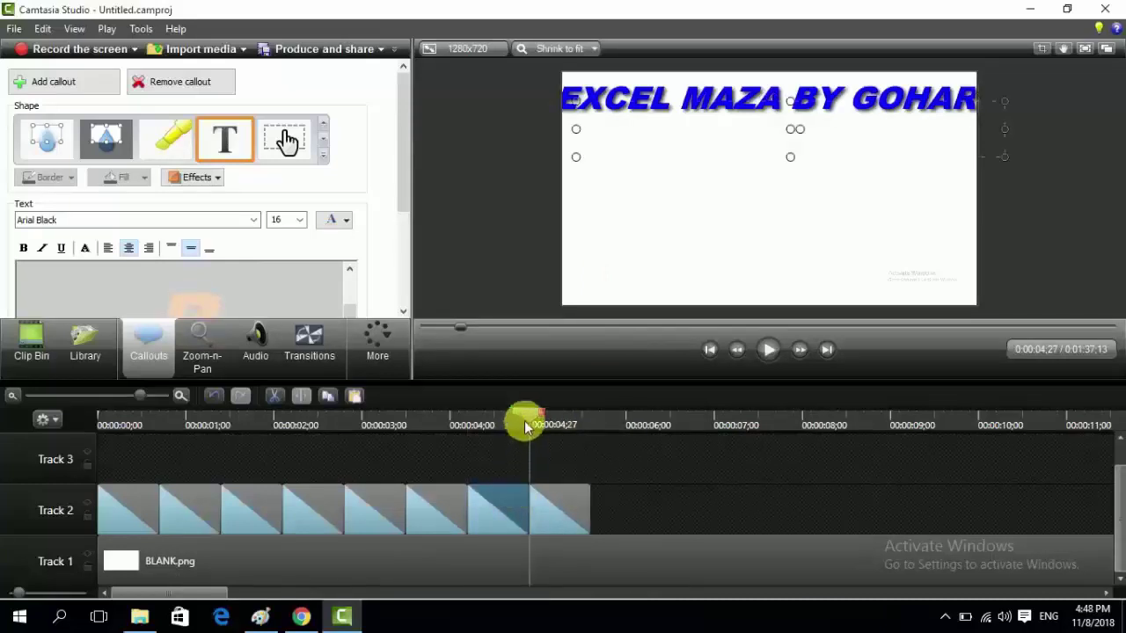
left_click_drag(528, 420, 511, 417)
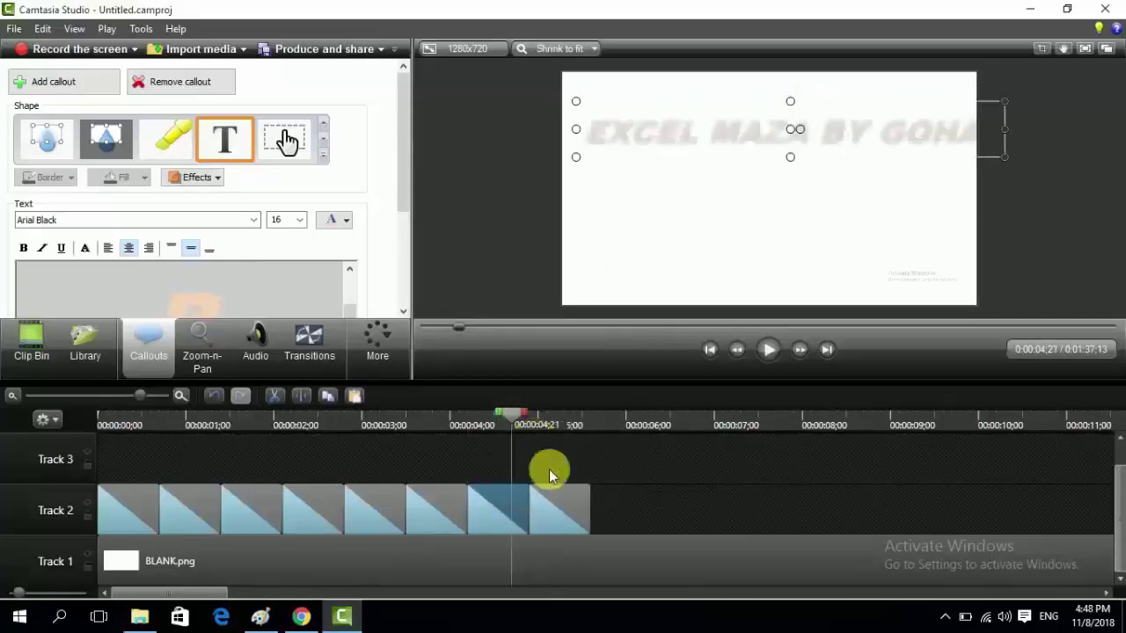
left_click(571, 518)
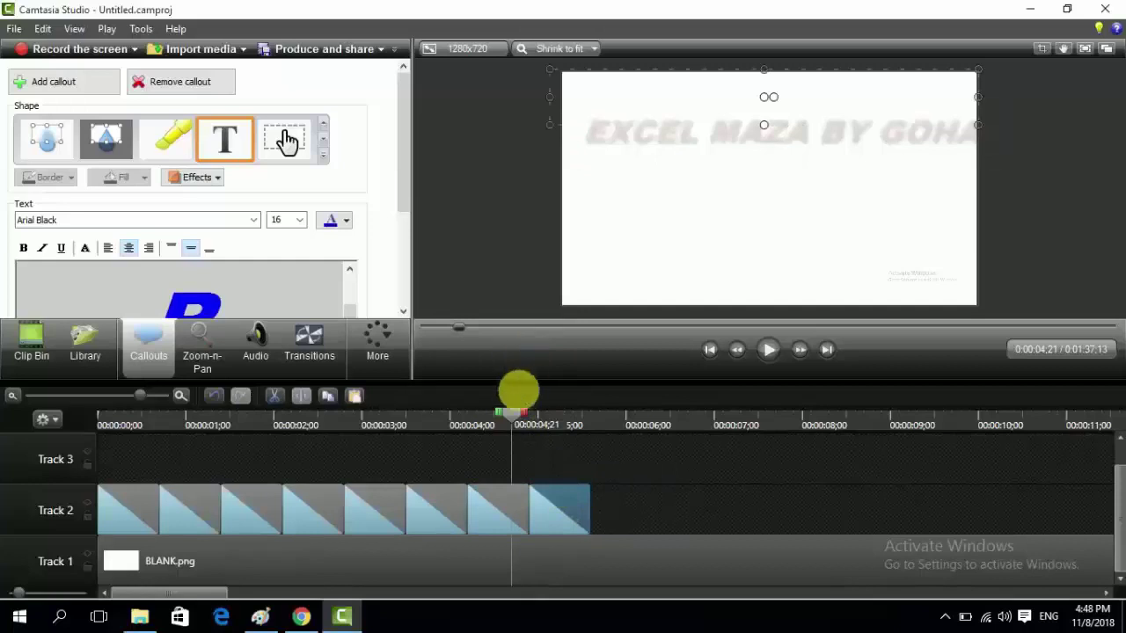
left_click_drag(514, 425, 529, 425)
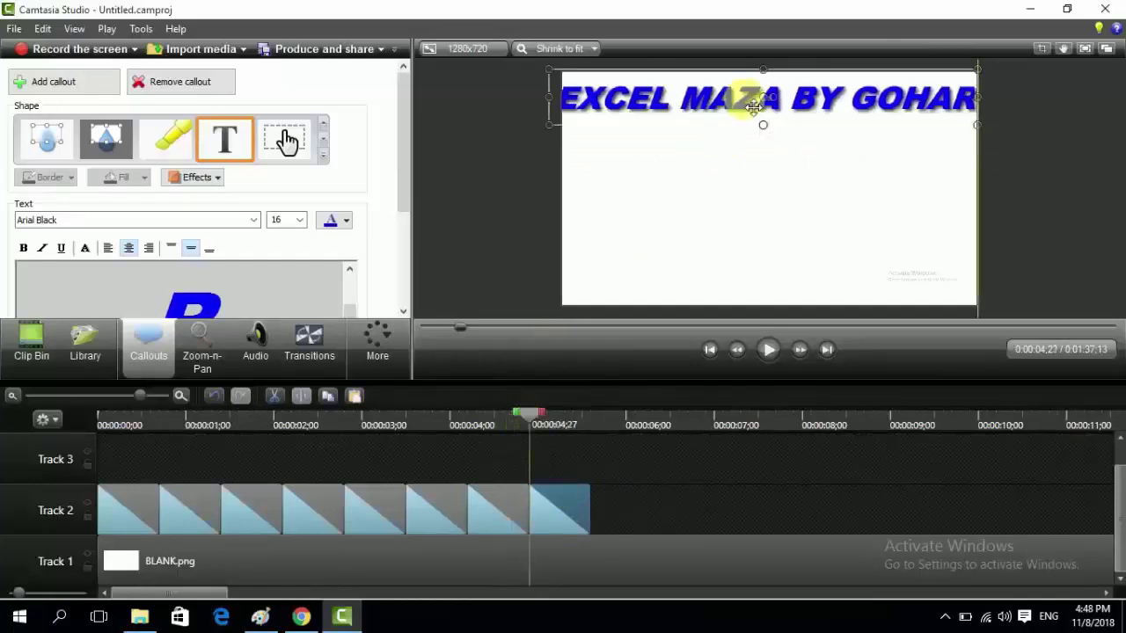
mouse_move(754, 106)
left_mouse_down()
mouse_move(756, 157)
mouse_move(812, 167)
left_mouse_up()
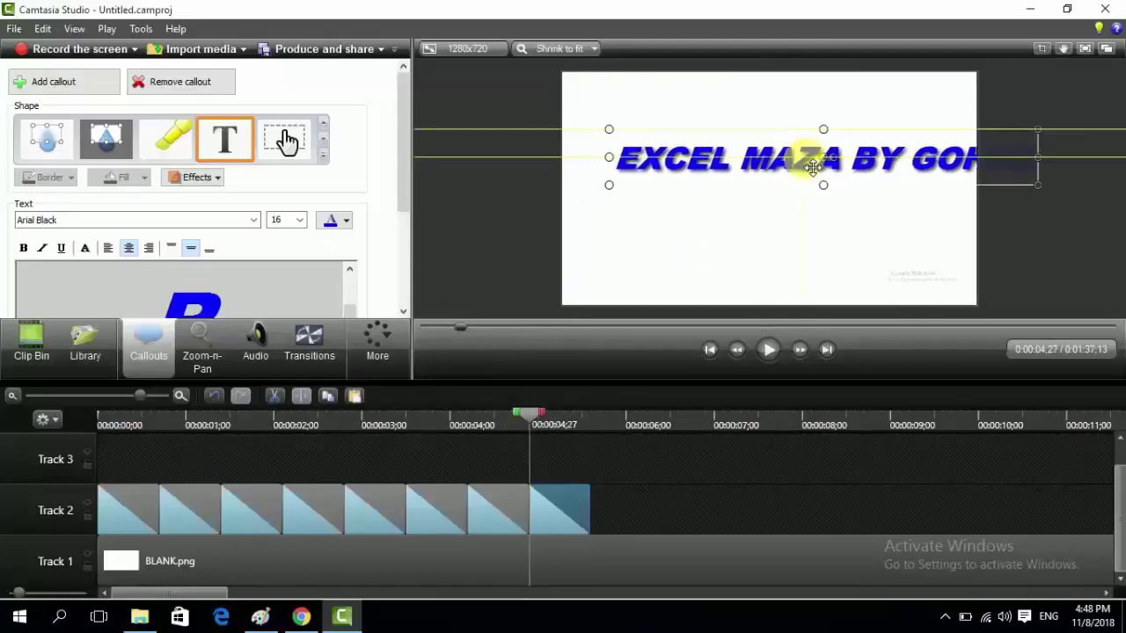
left_click_drag(813, 167, 819, 169)
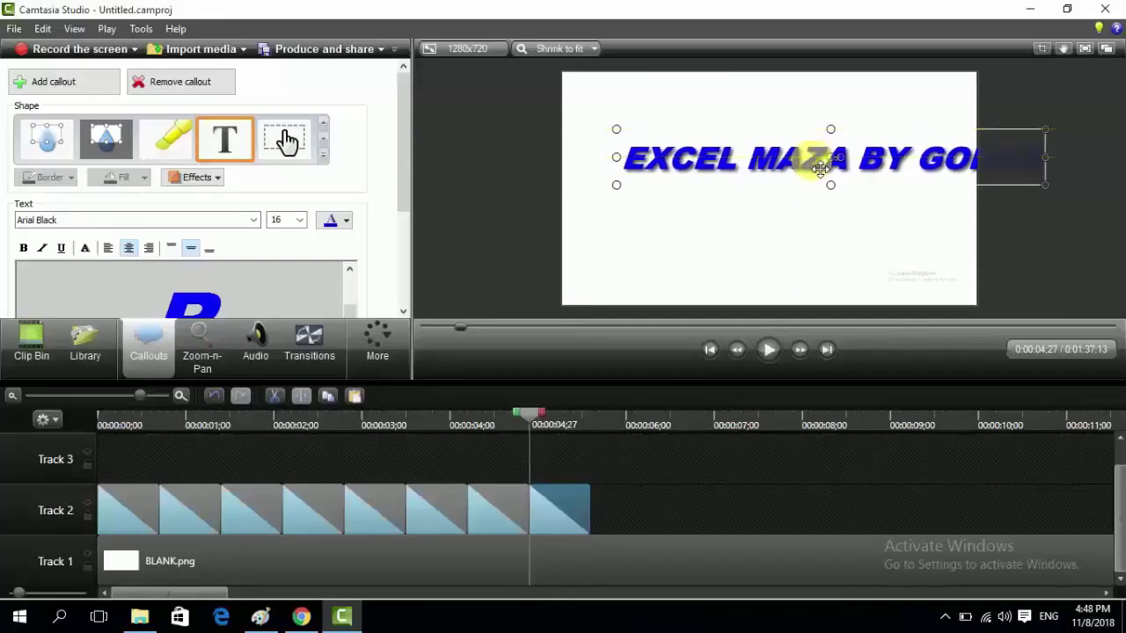
Make the new callout's text orange and copy the clip
right_click(560, 488)
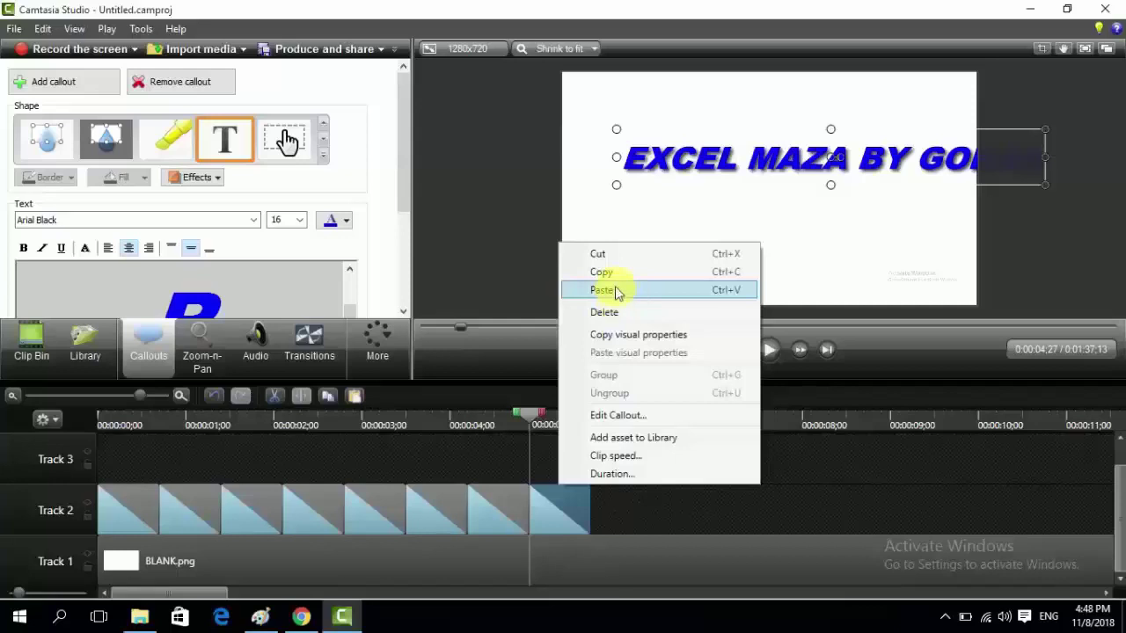
left_click(615, 415)
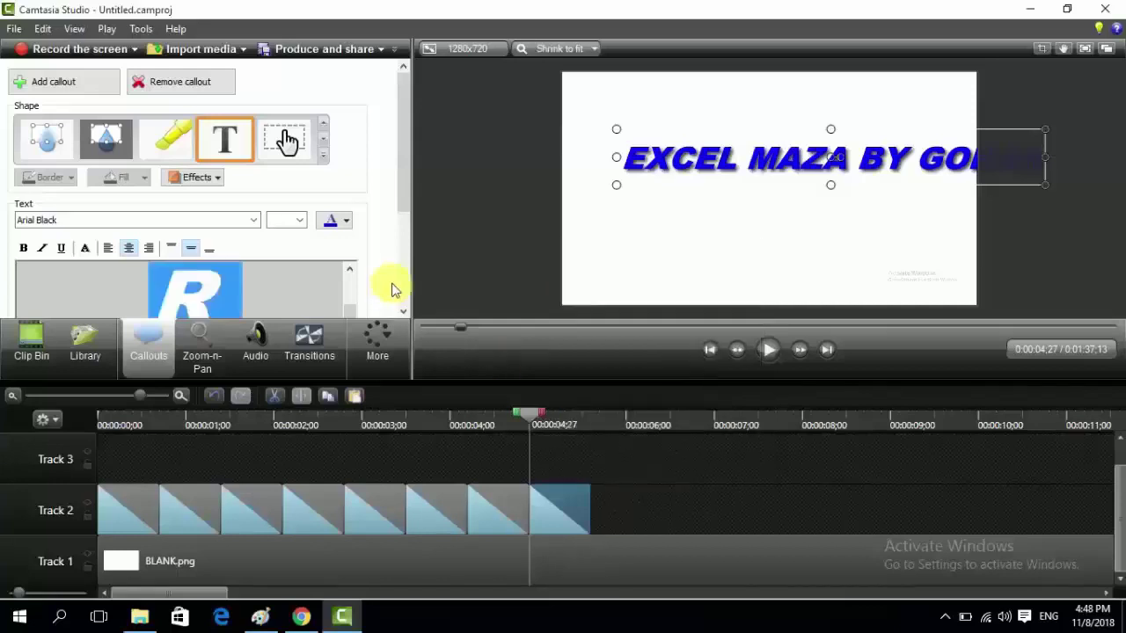
left_click(345, 221)
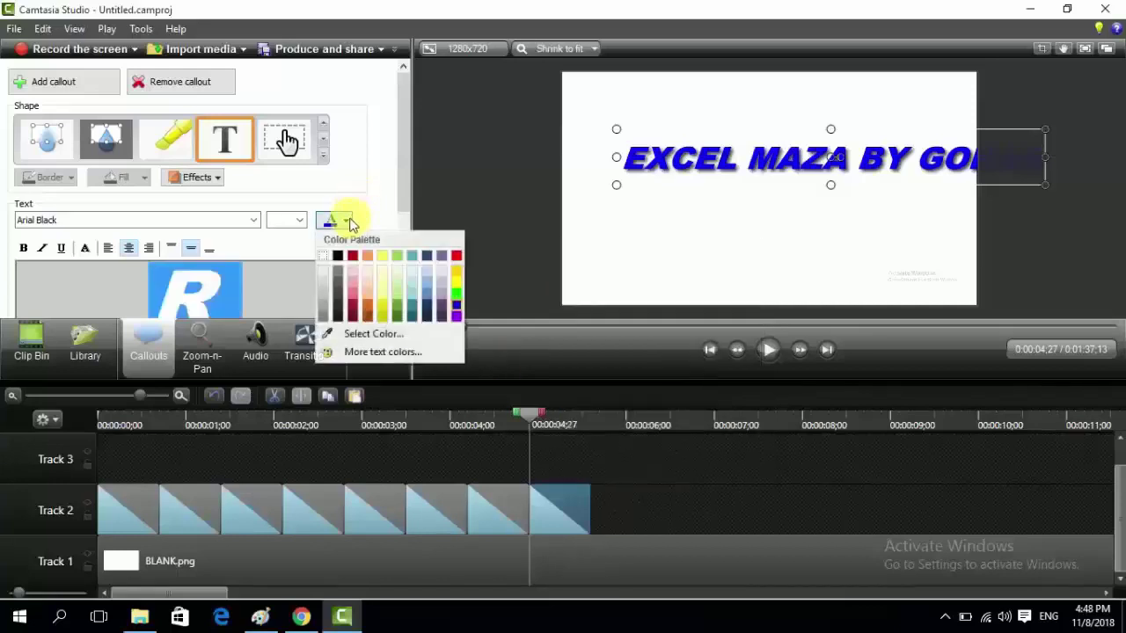
left_click(367, 298)
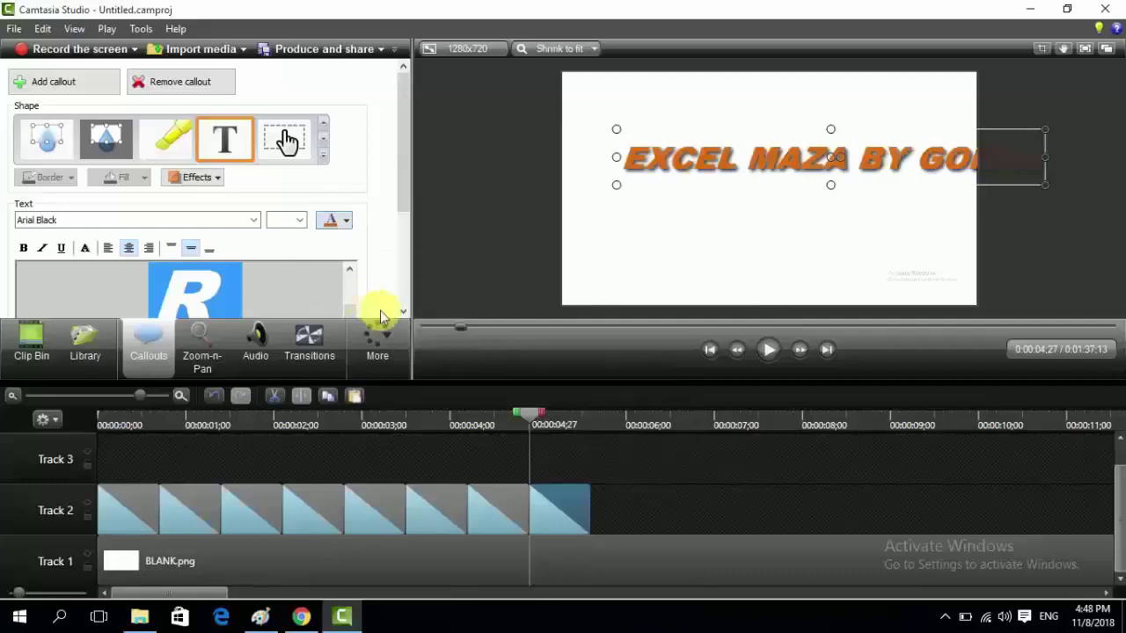
right_click(574, 521)
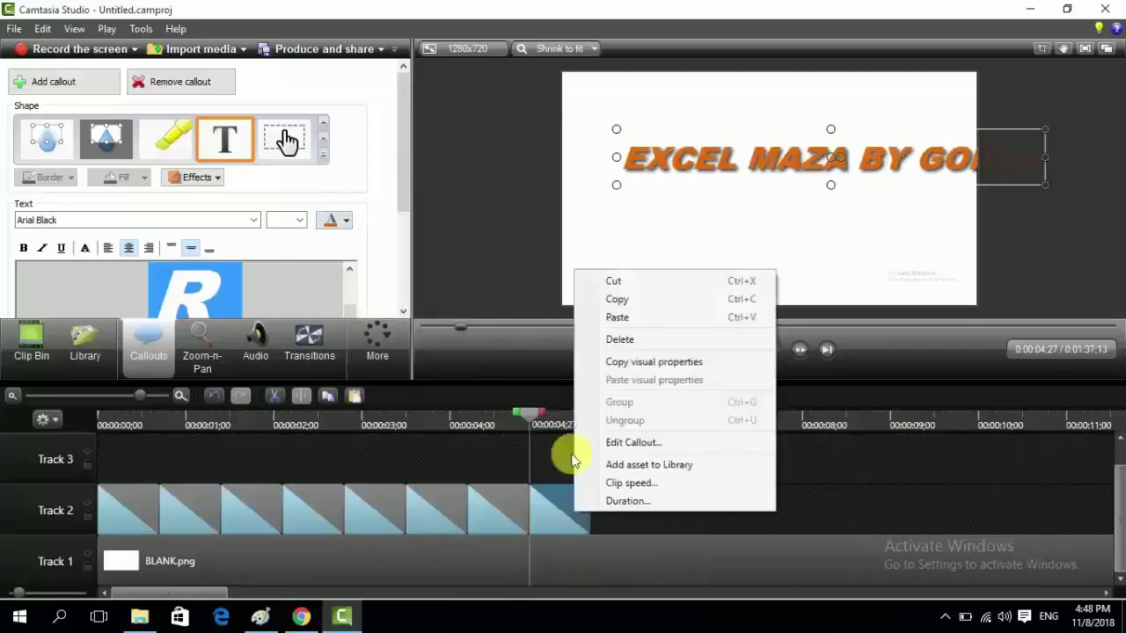
left_click(632, 301)
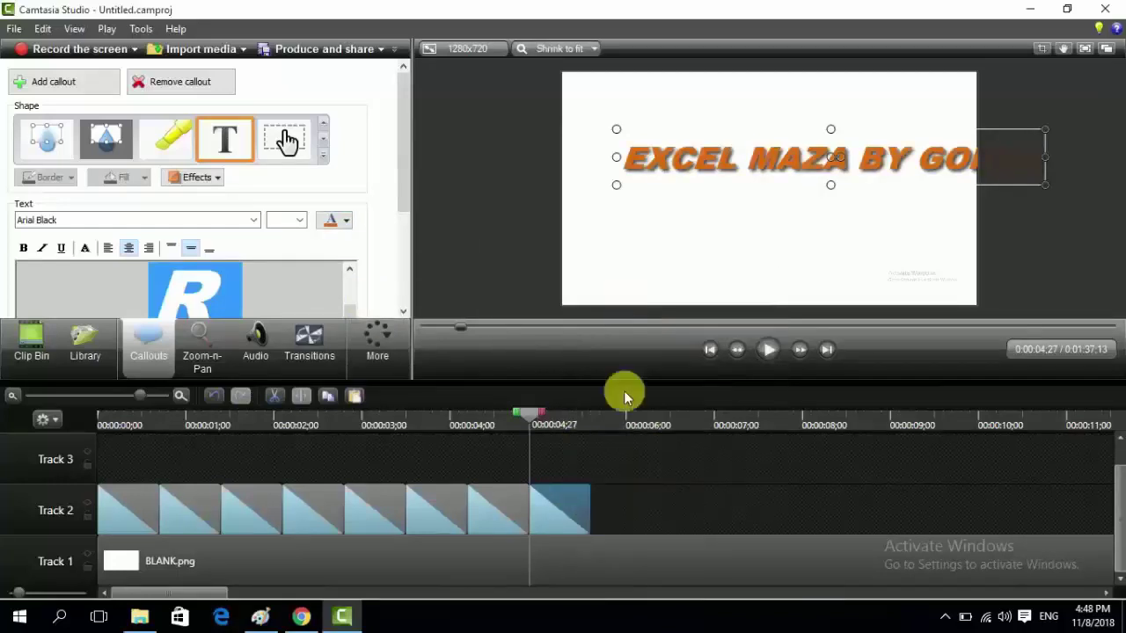
Paste another title copy at 05;18 and move it further down and right
left_click_drag(530, 411, 598, 449)
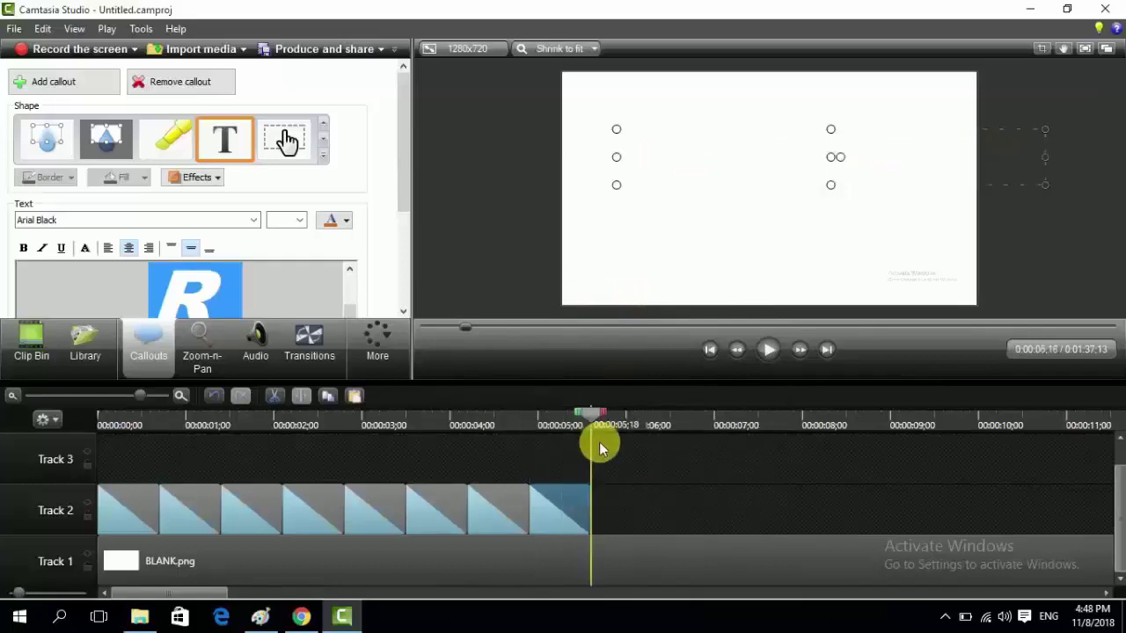
right_click(619, 520)
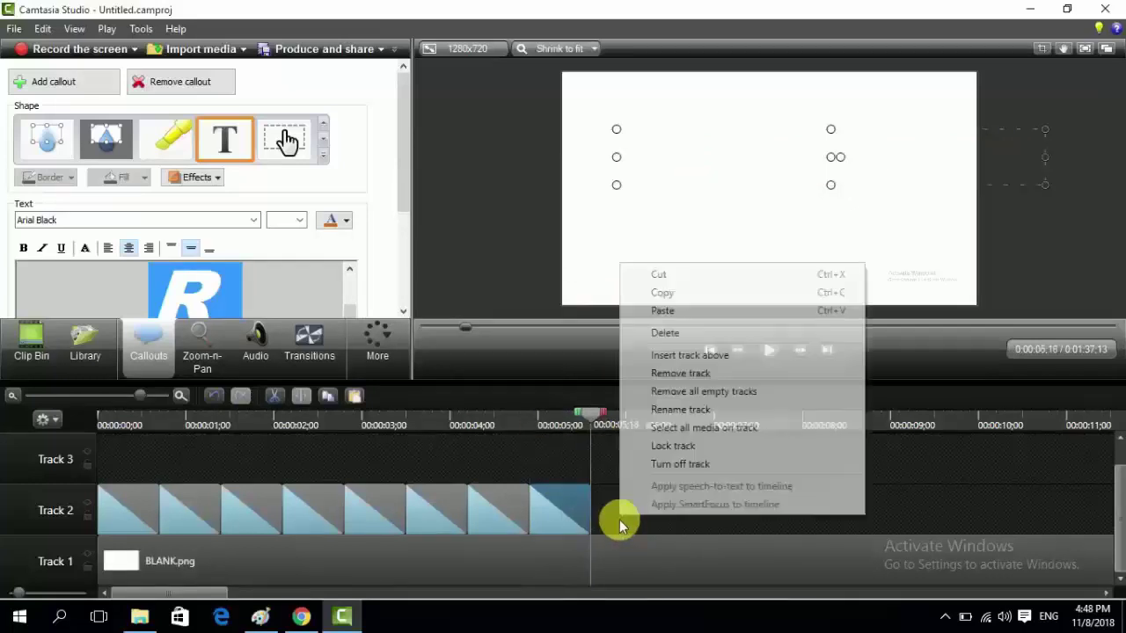
left_click(669, 312)
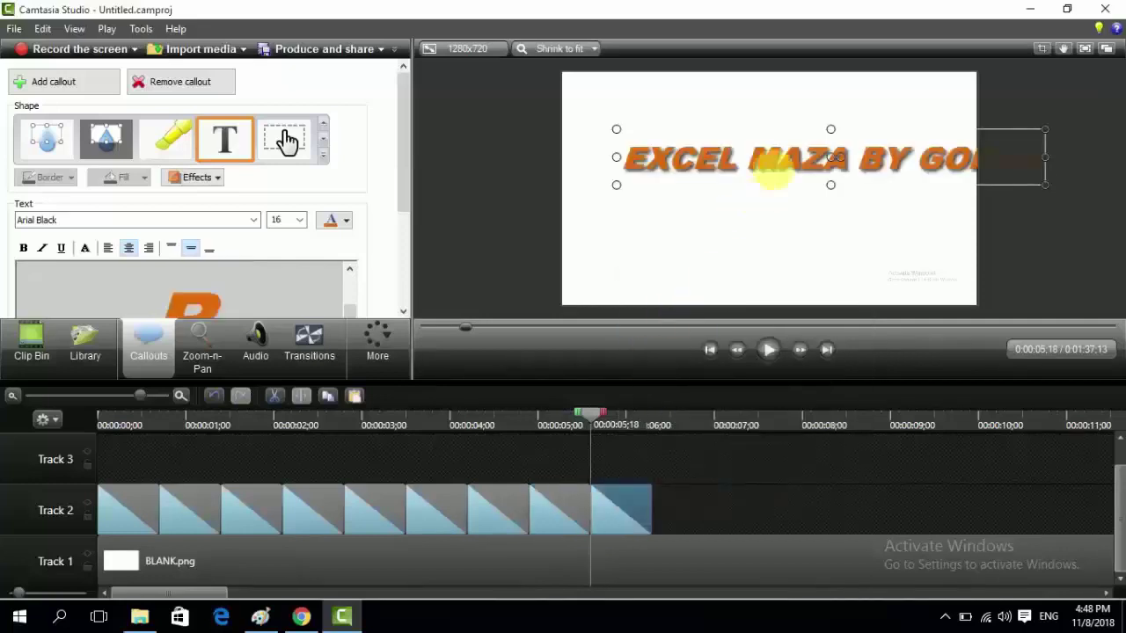
mouse_move(787, 167)
left_mouse_down()
mouse_move(790, 199)
mouse_move(853, 201)
left_mouse_up()
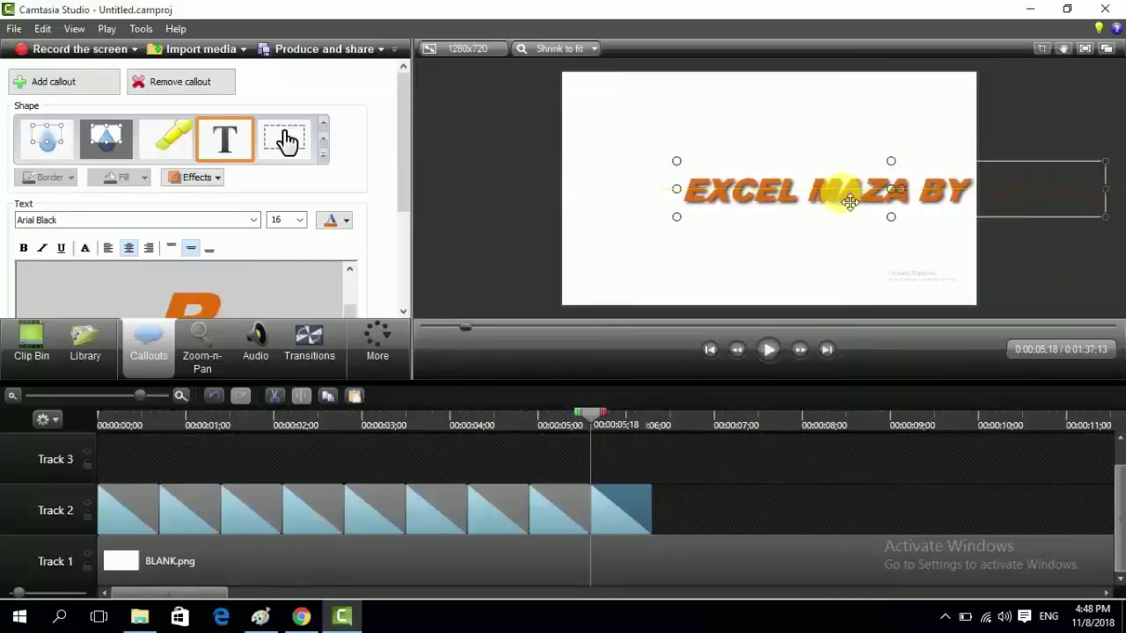
Recolour the pasted callout's EXCEL MAZA BY GOHAR text grey
left_click(346, 221)
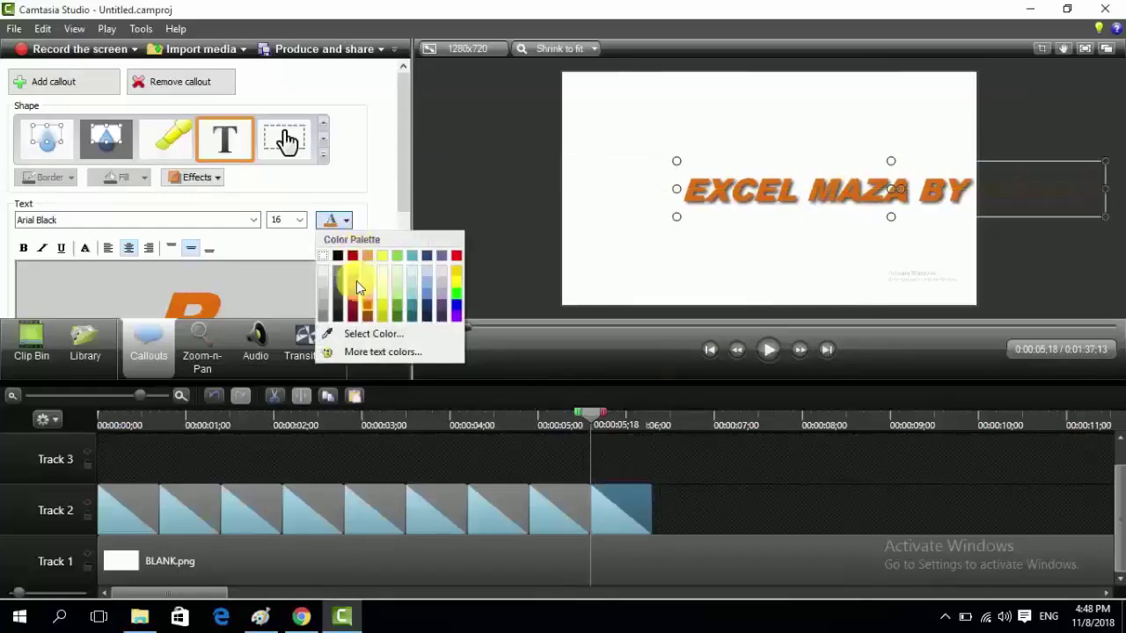
left_click(441, 302)
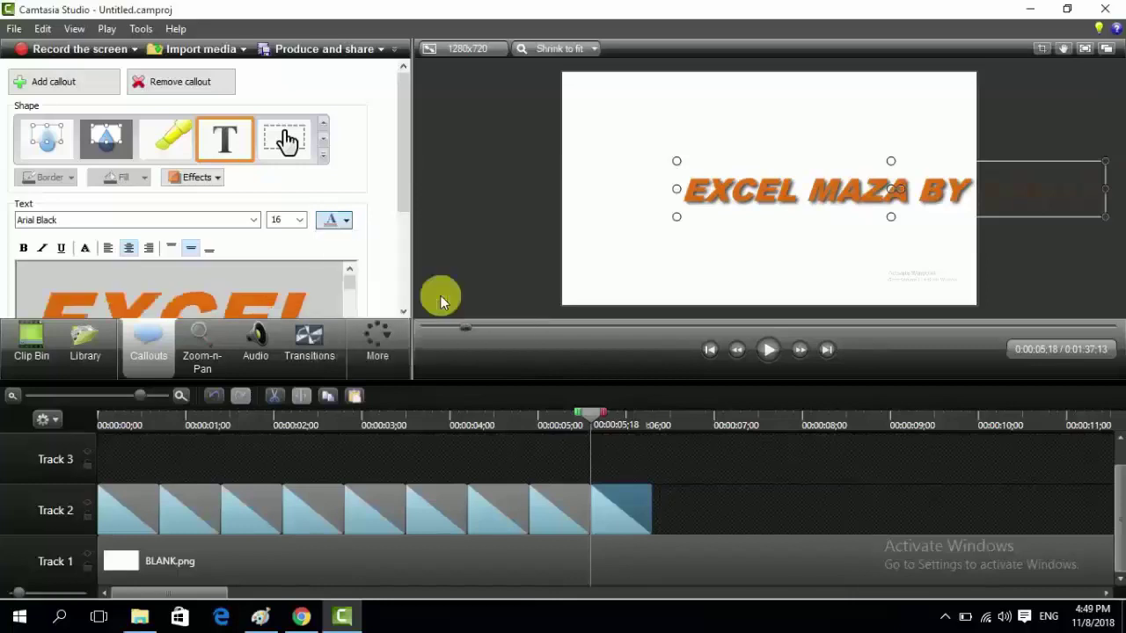
right_click(611, 506)
left_click(671, 434)
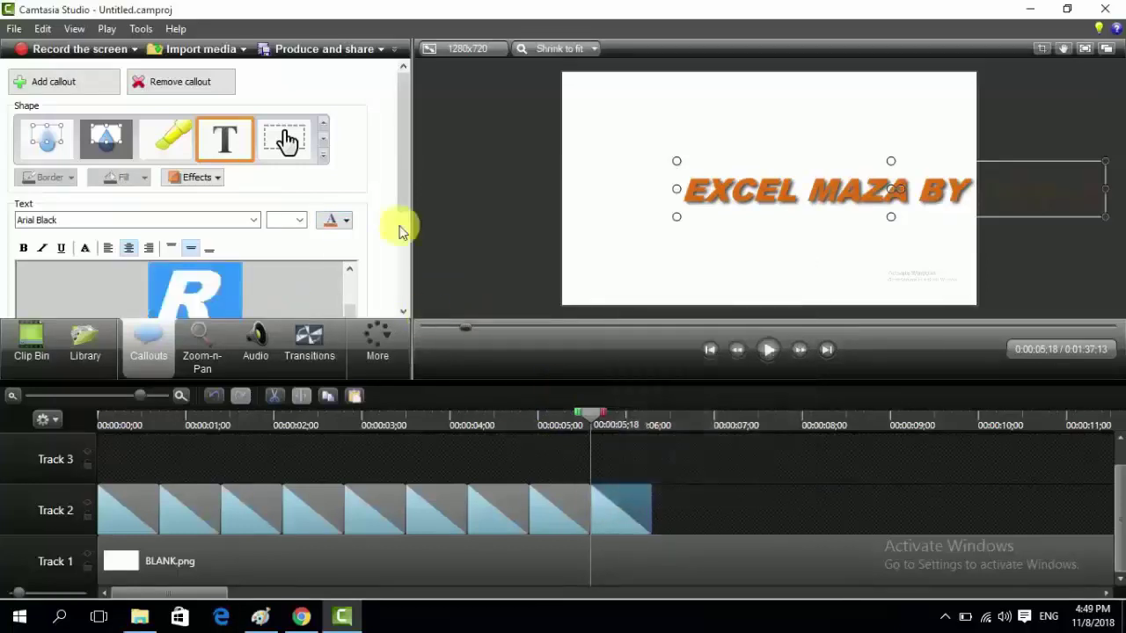
left_click(348, 221)
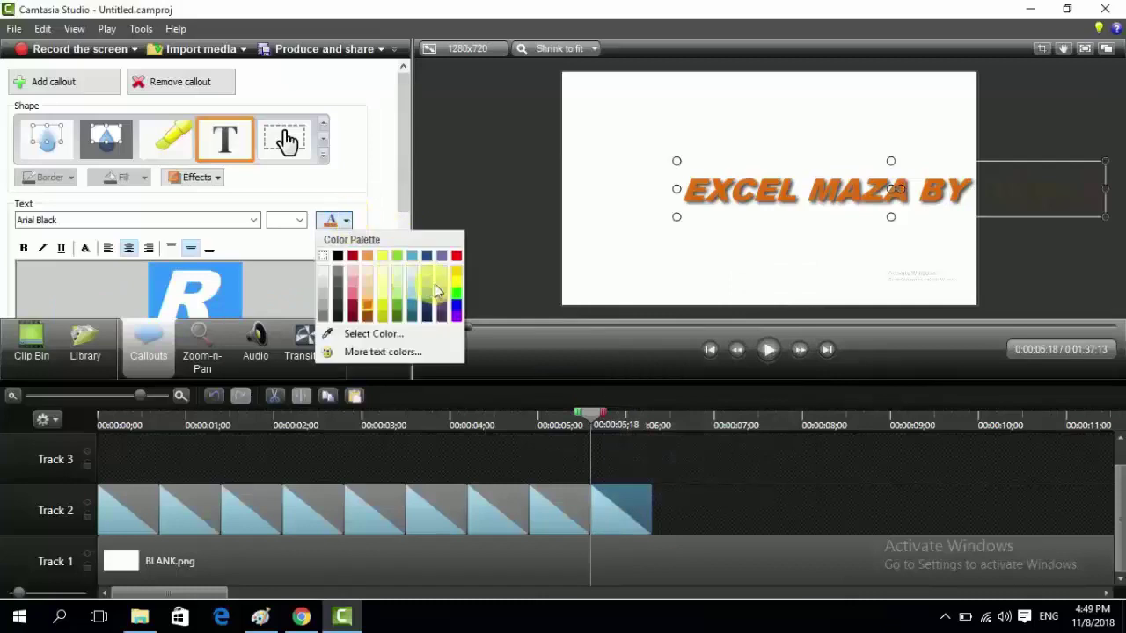
left_click(443, 292)
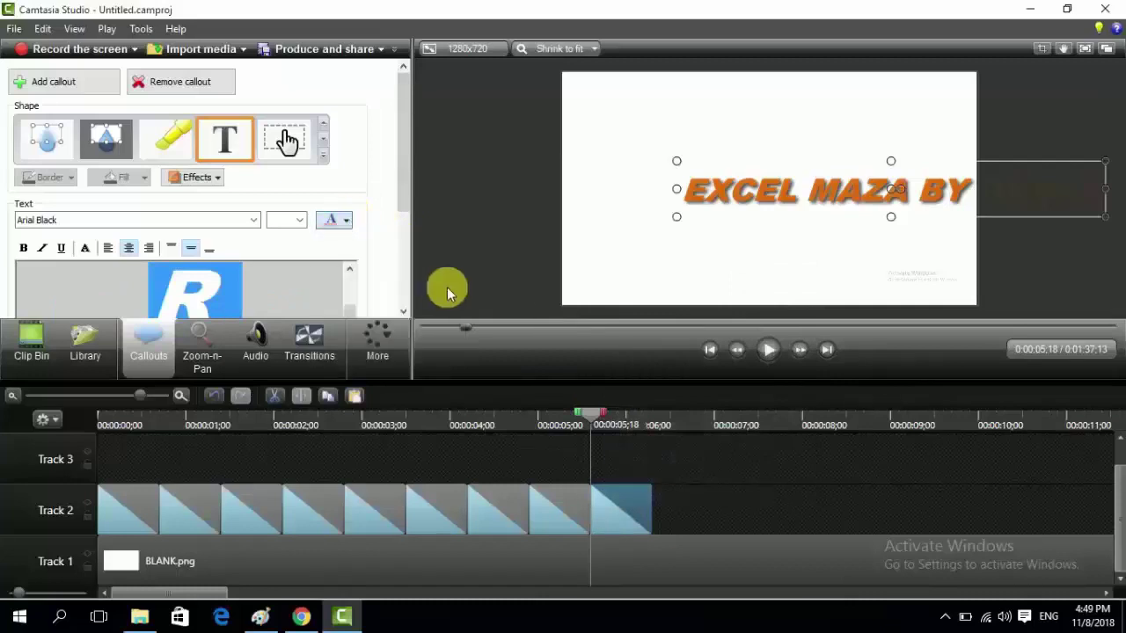
Copy the last callout, paste it at the end of Track 2, and move to it at 6;09
right_click(617, 510)
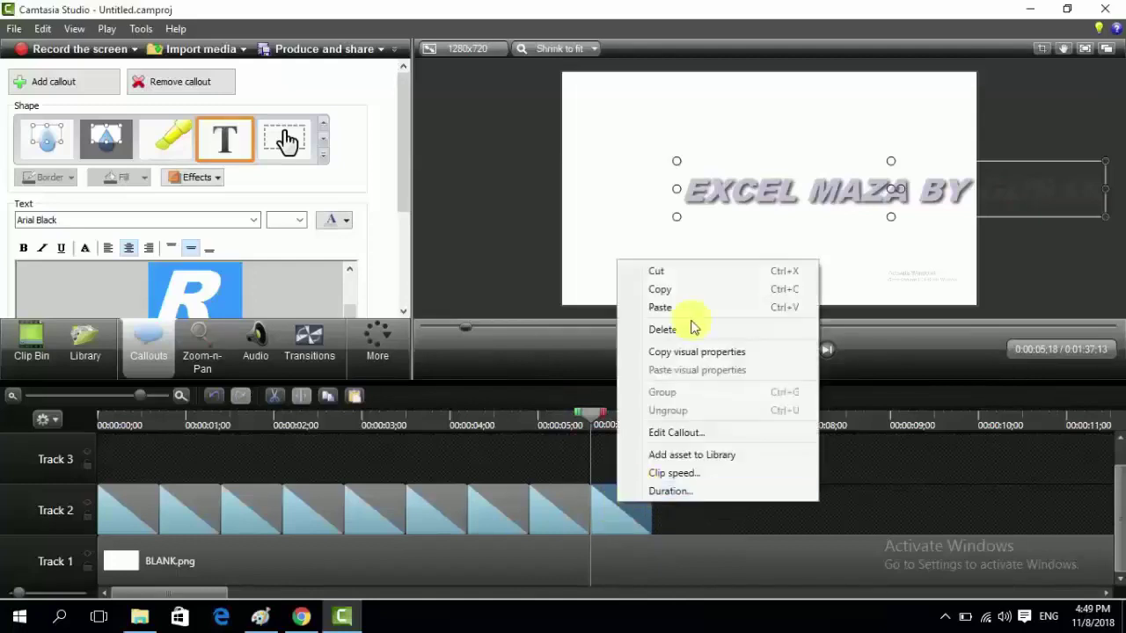
left_click(669, 291)
right_click(677, 519)
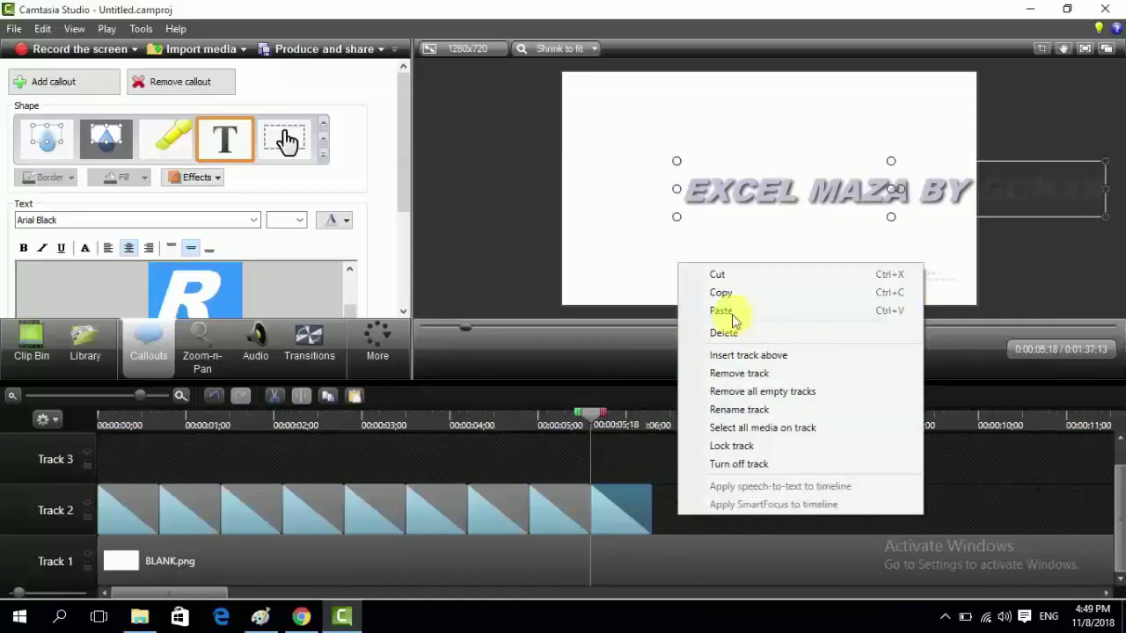
left_click(733, 318)
left_click(640, 444)
left_click_drag(640, 444, 693, 500)
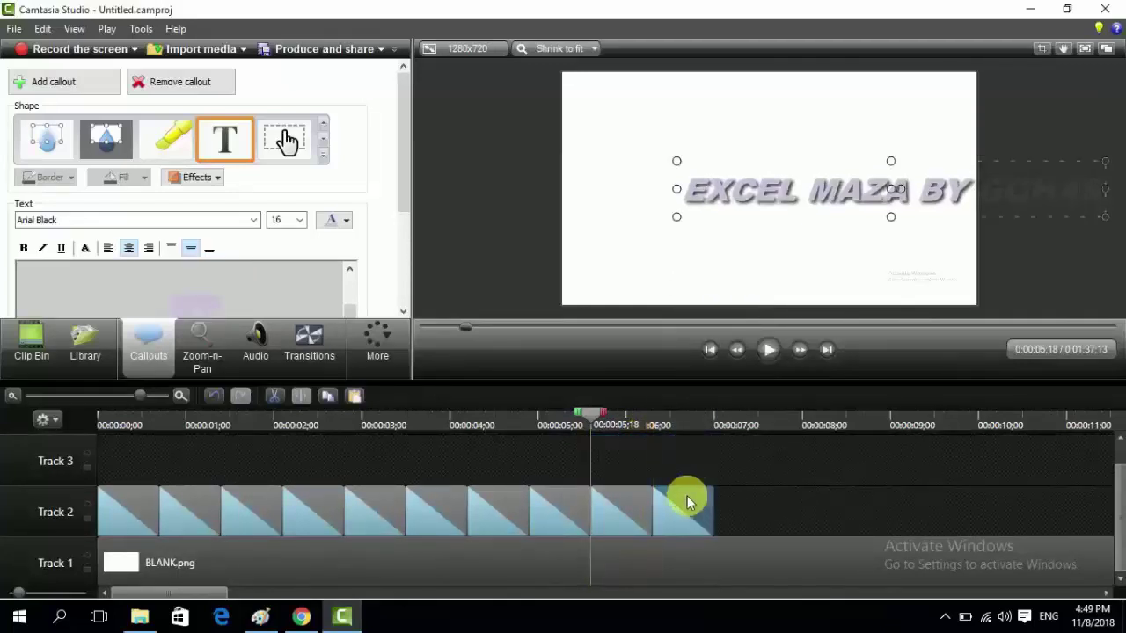
left_click_drag(595, 415, 656, 435)
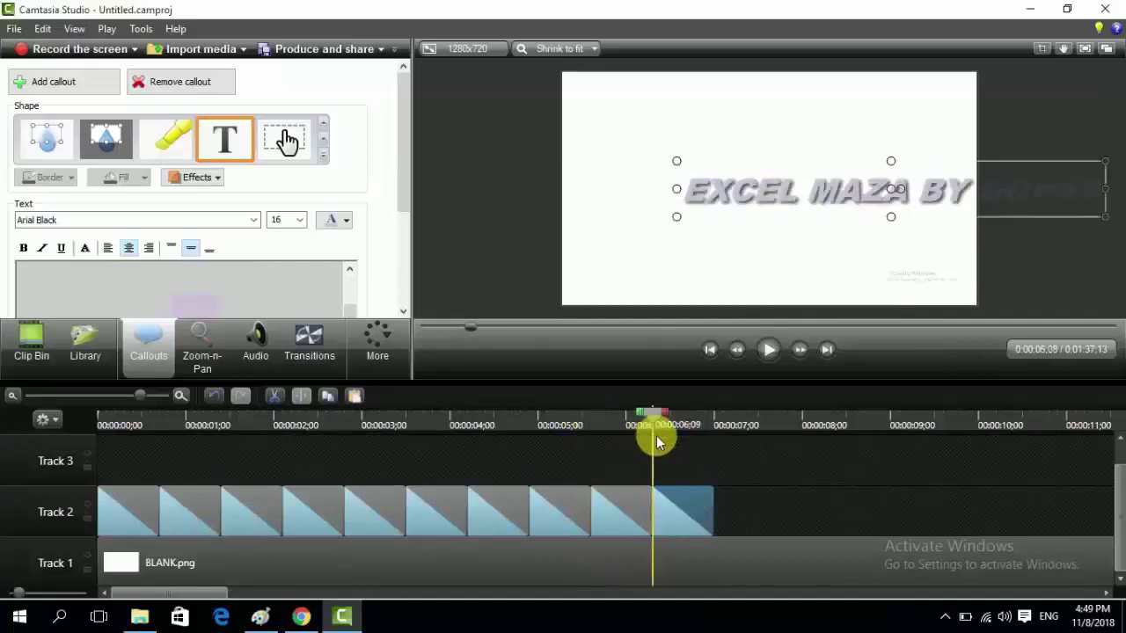
Tint the new callout's text light purple and move the title lower on the canvas
right_click(669, 515)
left_click(714, 437)
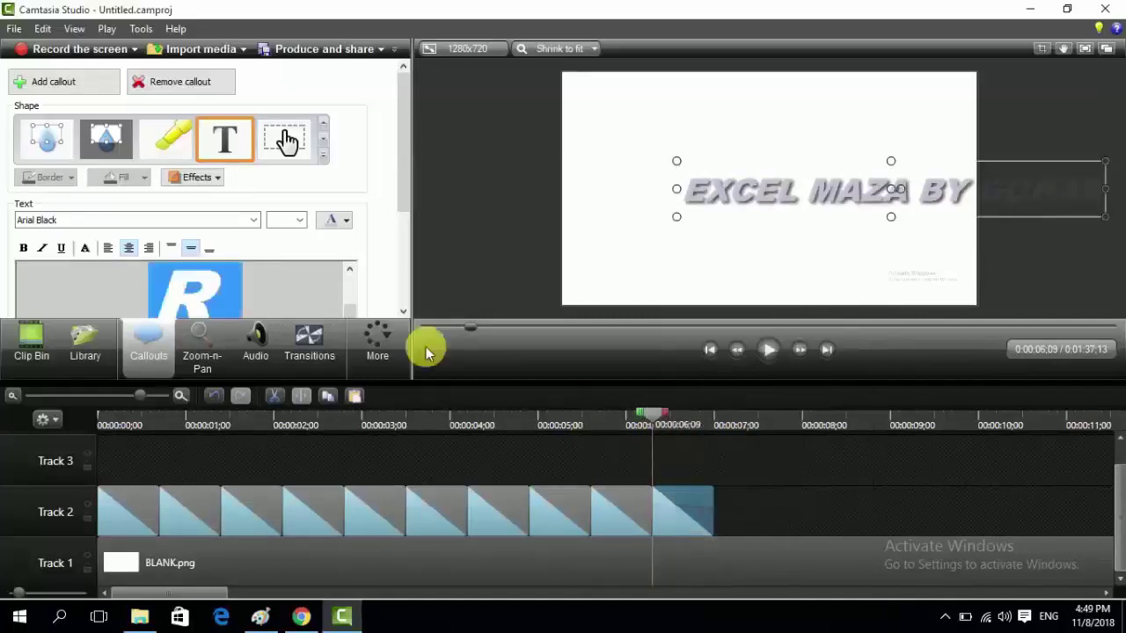
left_click(346, 221)
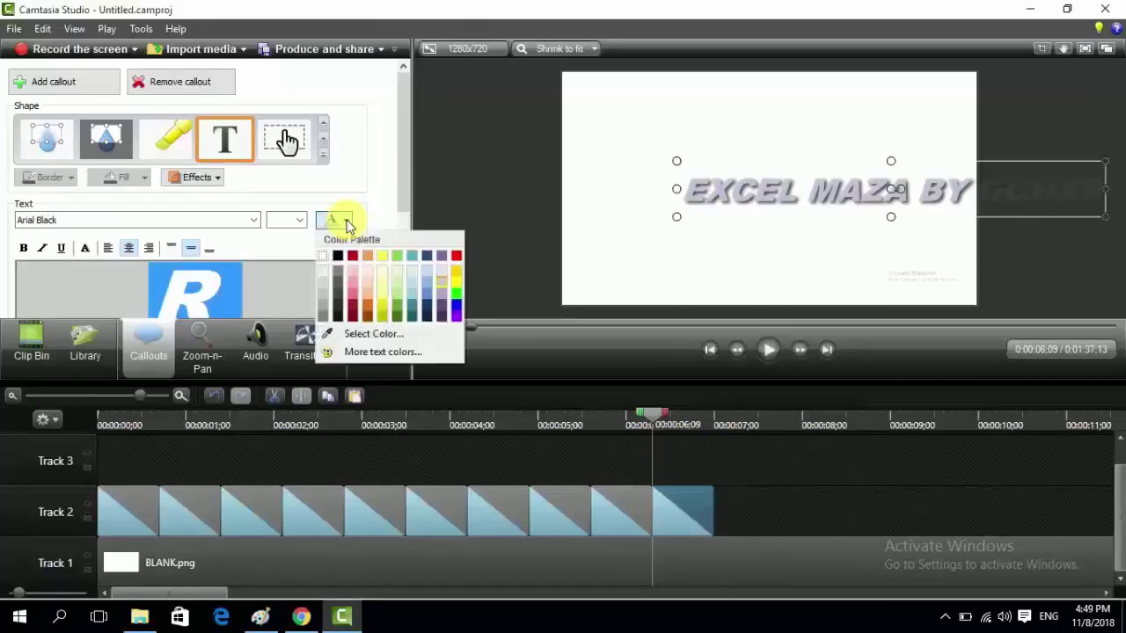
left_click(444, 300)
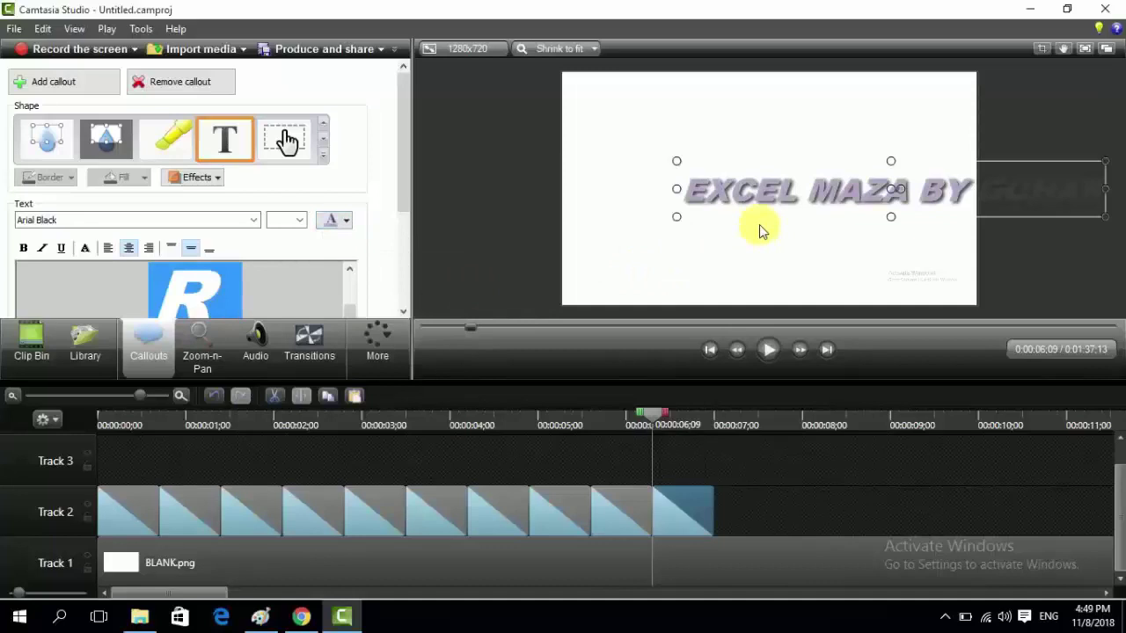
mouse_move(815, 201)
left_mouse_down()
mouse_move(827, 233)
mouse_move(889, 236)
left_mouse_up()
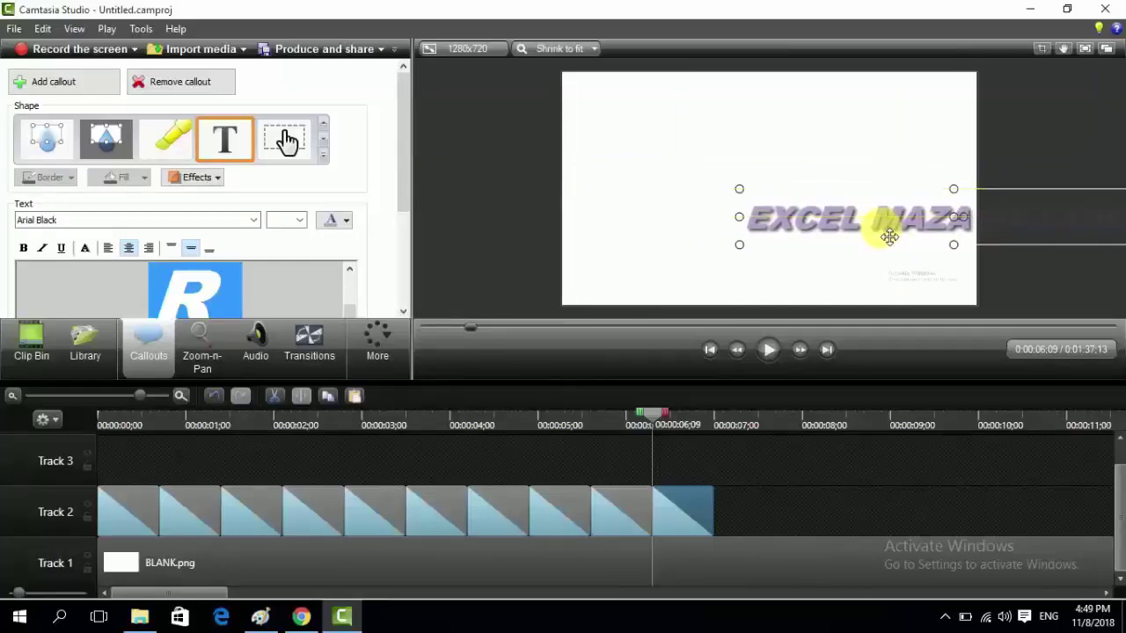
Copy the last callout clip, paste it at the end of Track 2, and select it
right_click(662, 495)
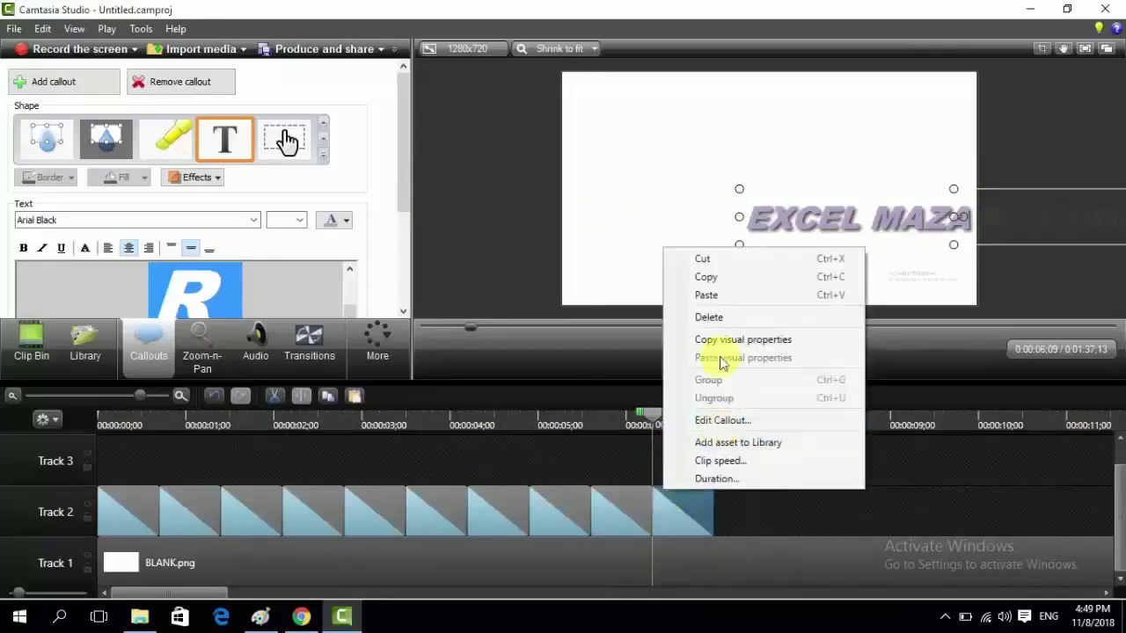
left_click(714, 279)
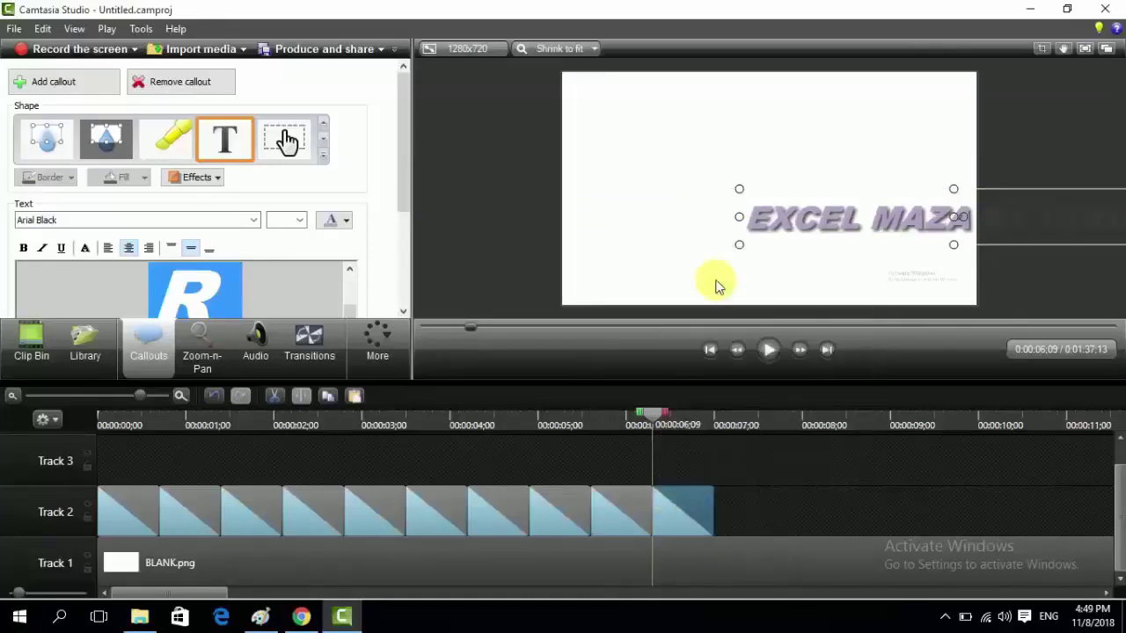
right_click(717, 508)
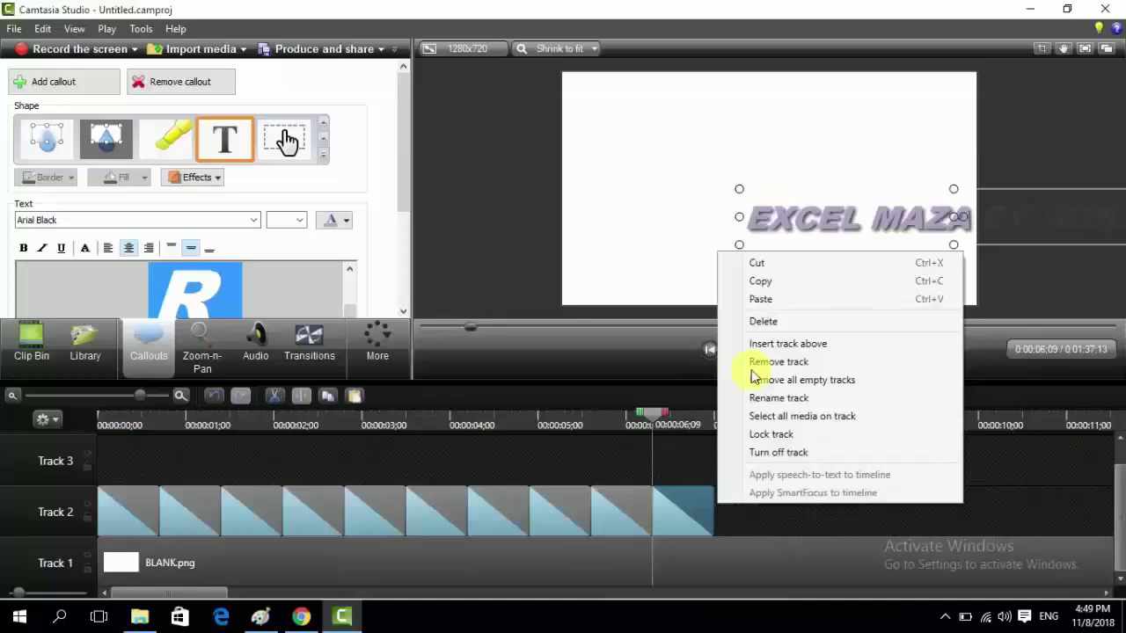
left_click(779, 300)
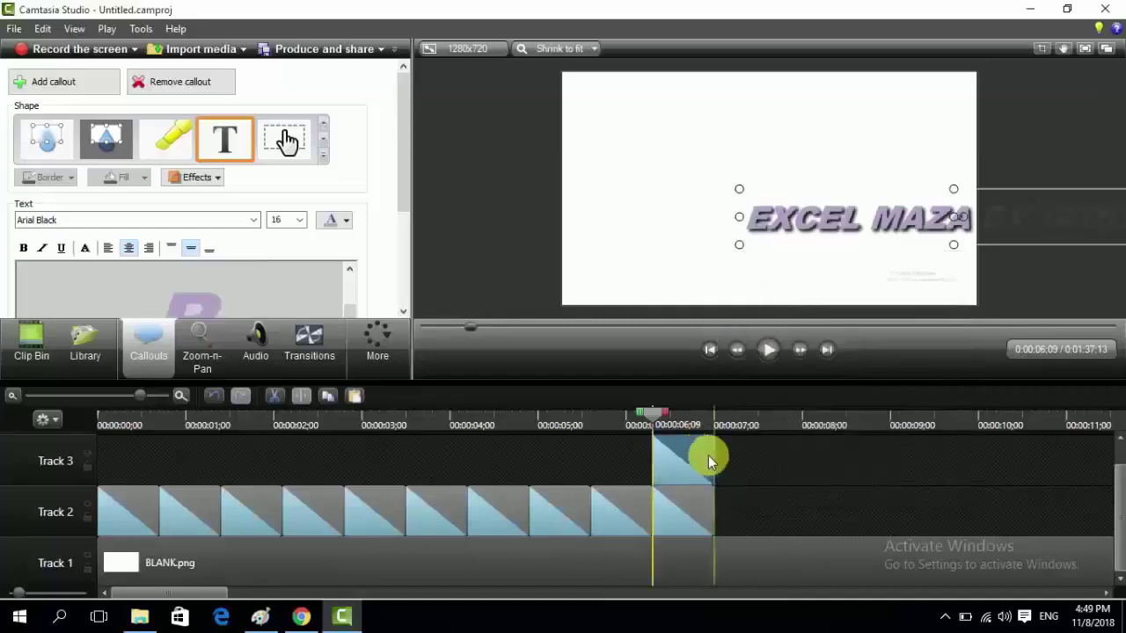
left_click(762, 514)
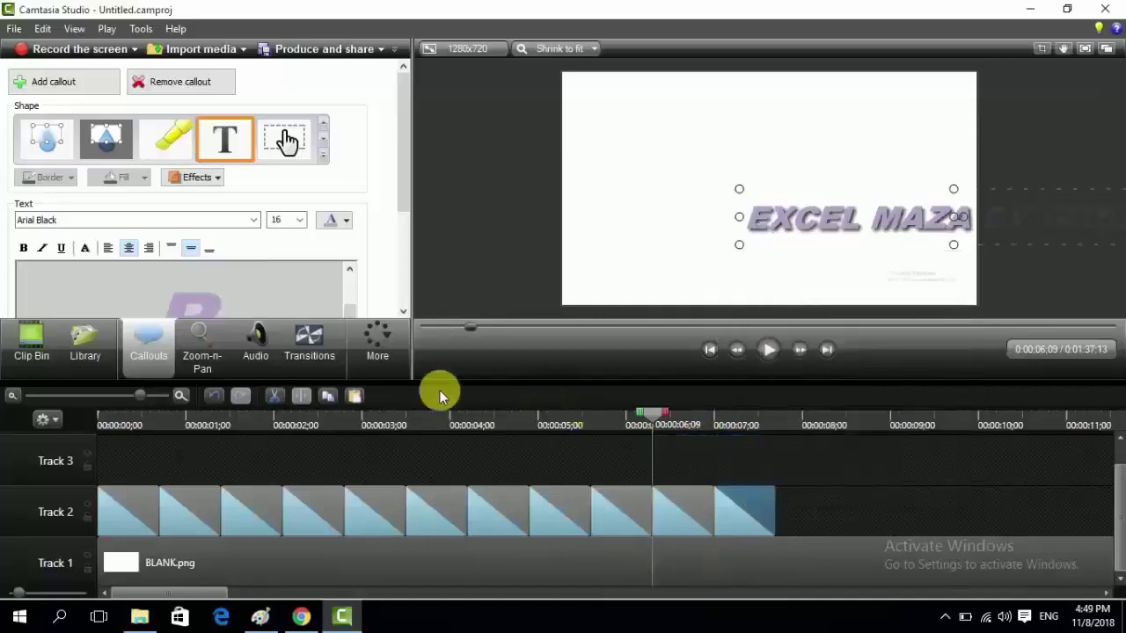
Change the newest callout's text colour to a deeper purple
left_click(744, 514)
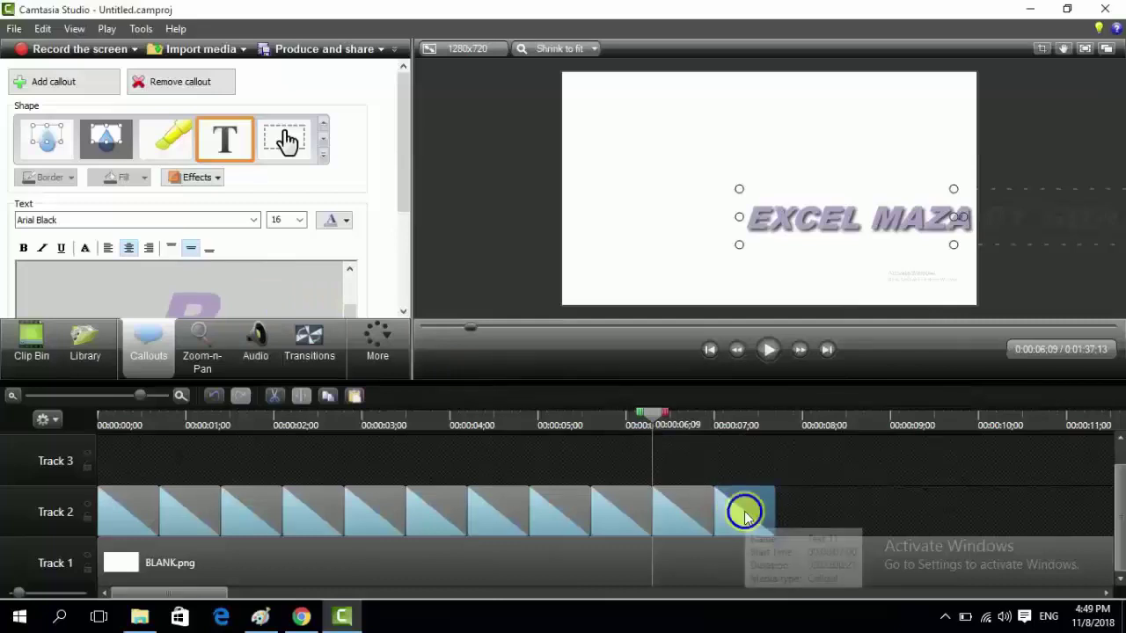
right_click(744, 515)
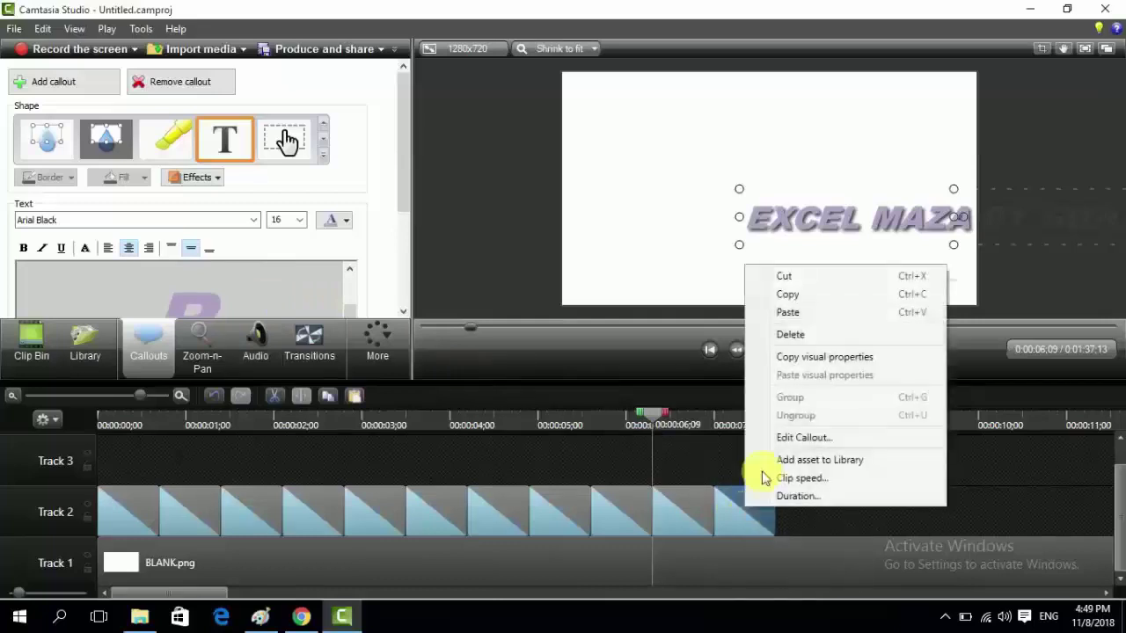
left_click(803, 438)
left_click(345, 220)
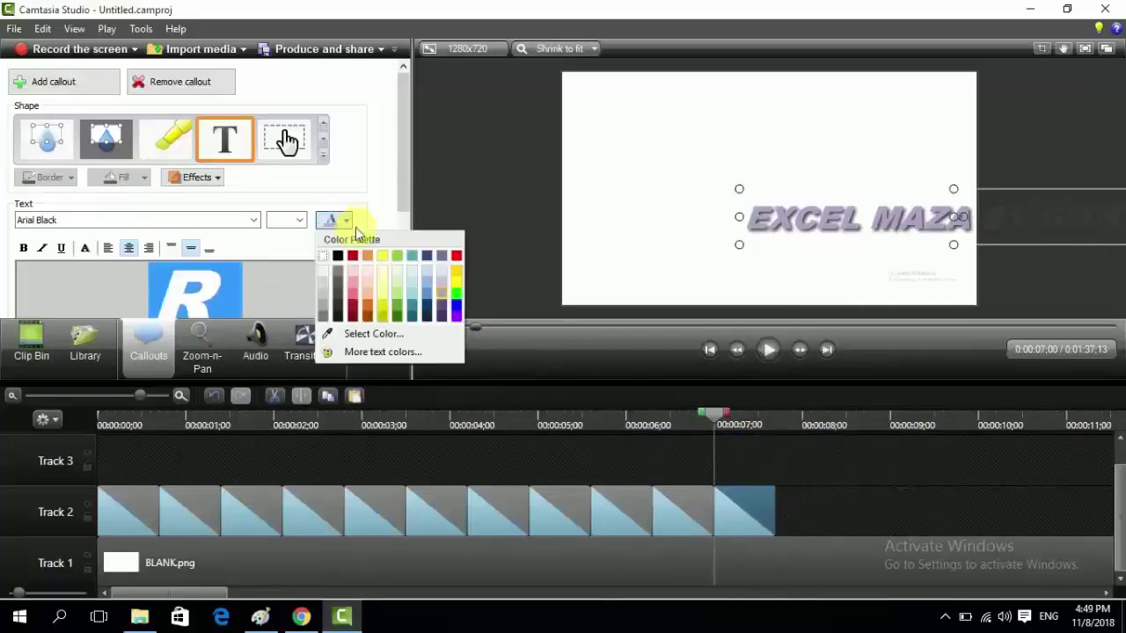
left_click(440, 310)
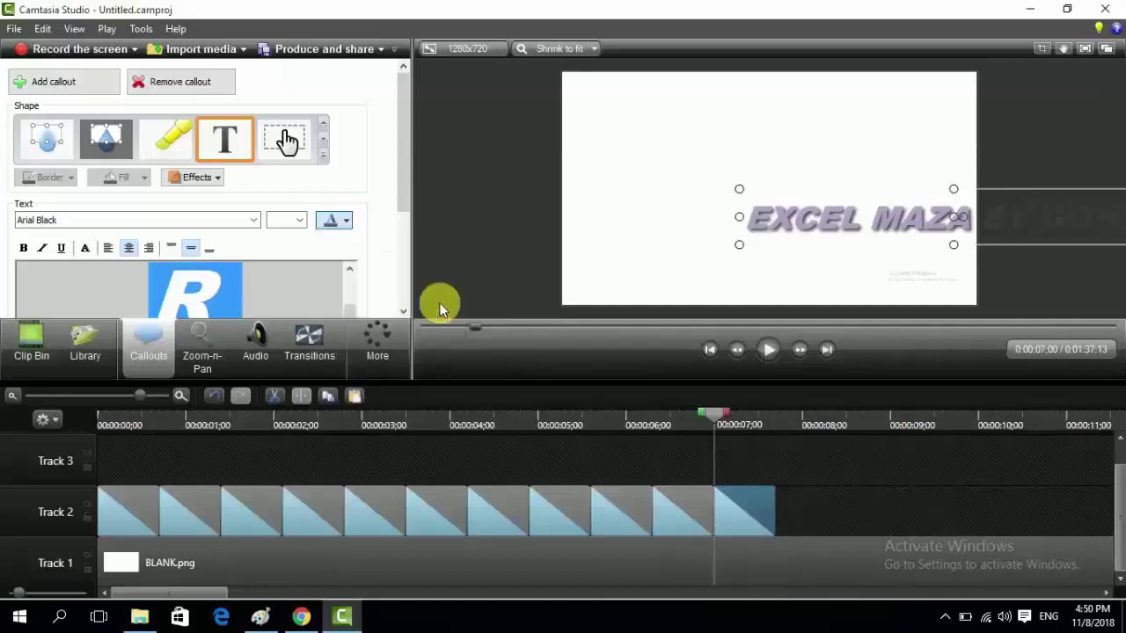
Copy the recoloured callout and place the pasted copy after the last Track 2 clip
right_click(747, 508)
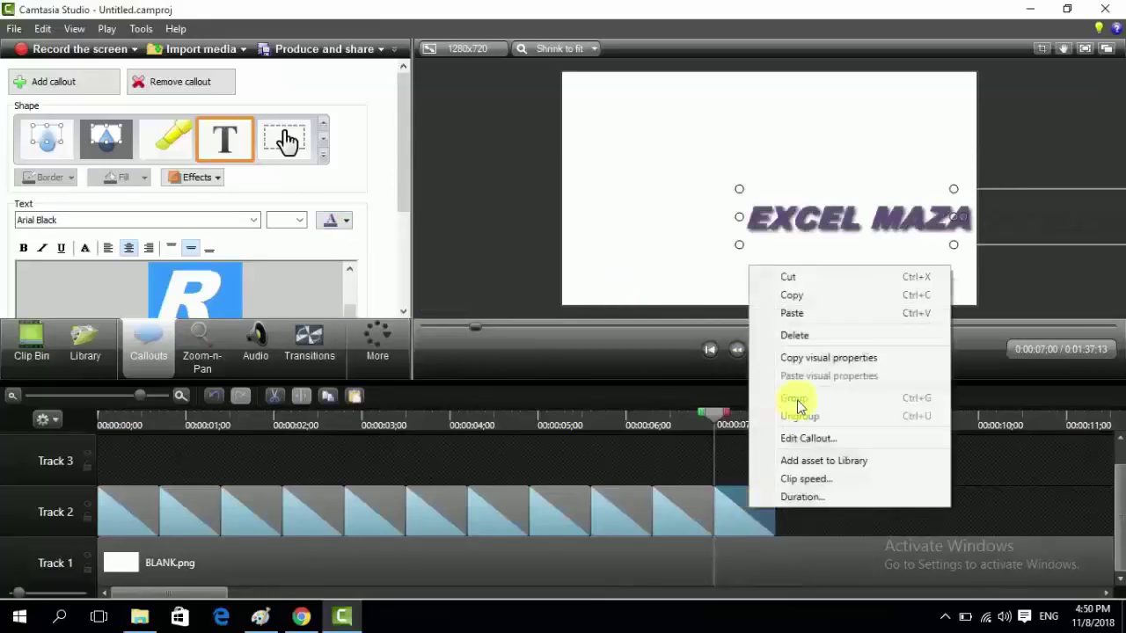
left_click(817, 293)
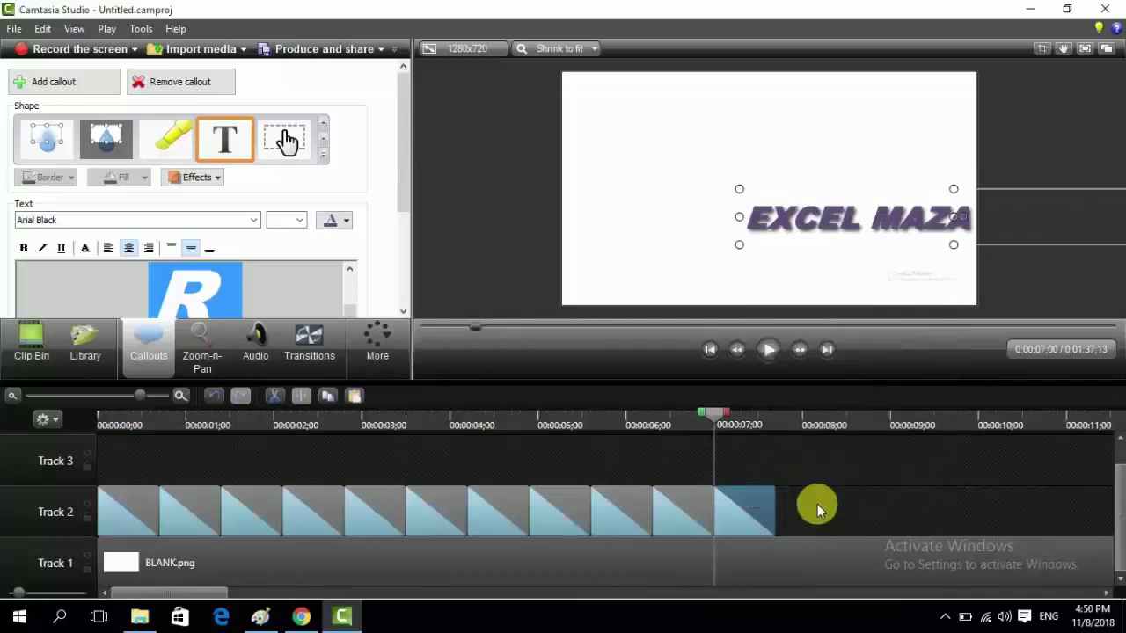
right_click(817, 501)
left_click(894, 299)
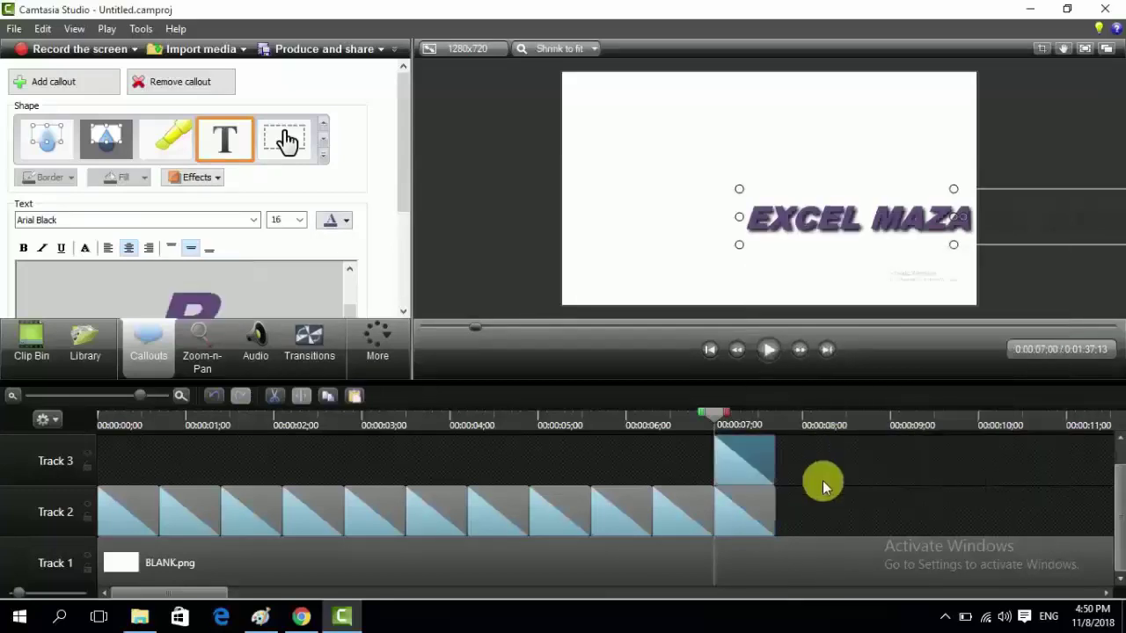
left_click_drag(761, 465, 817, 509)
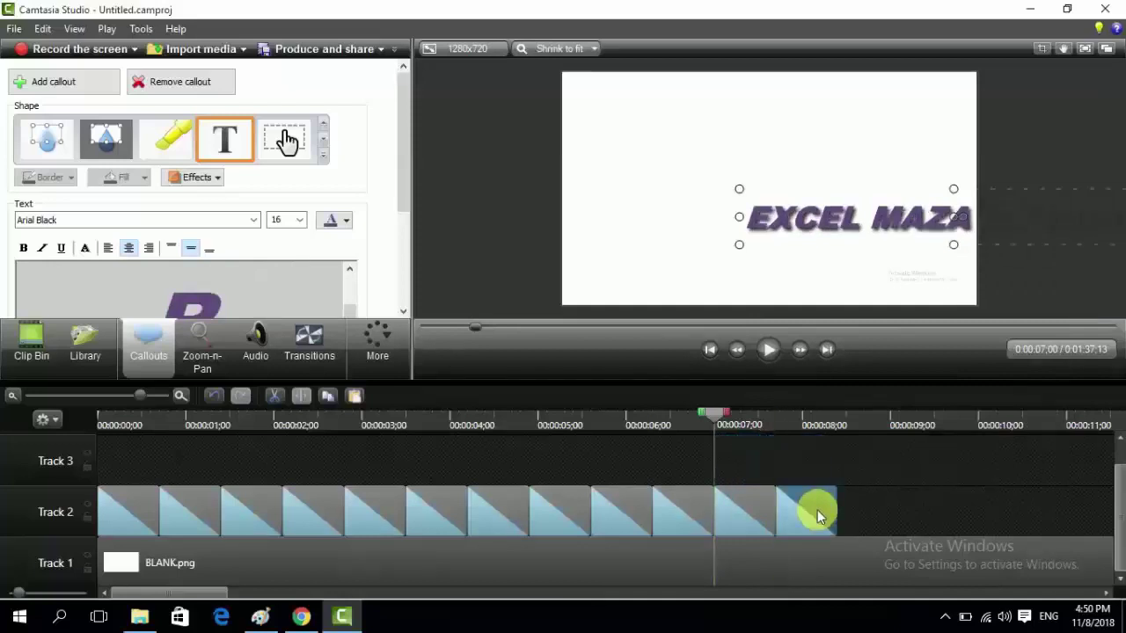
Turn the newest EXCEL MAZA callout text purple and move it down and right
right_click(817, 509)
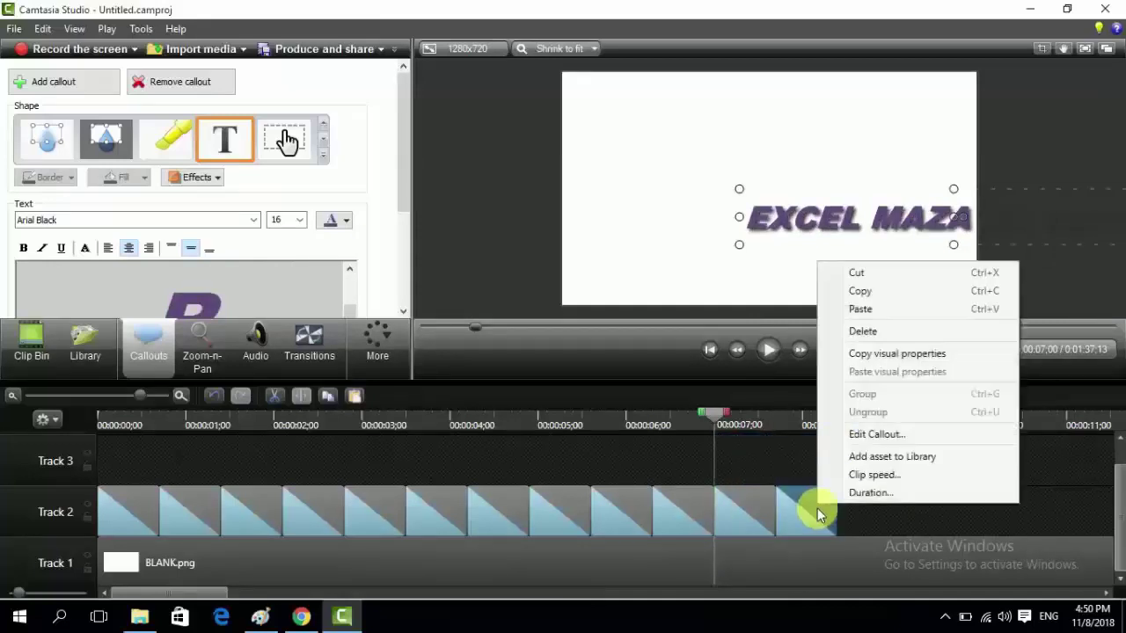
left_click(875, 435)
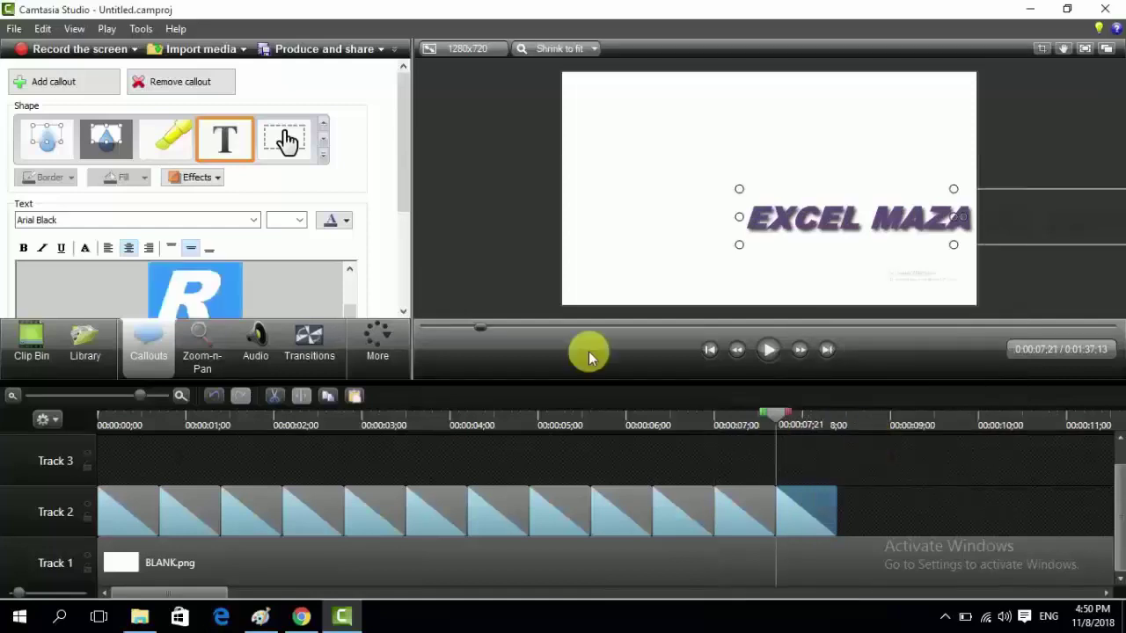
left_click(347, 221)
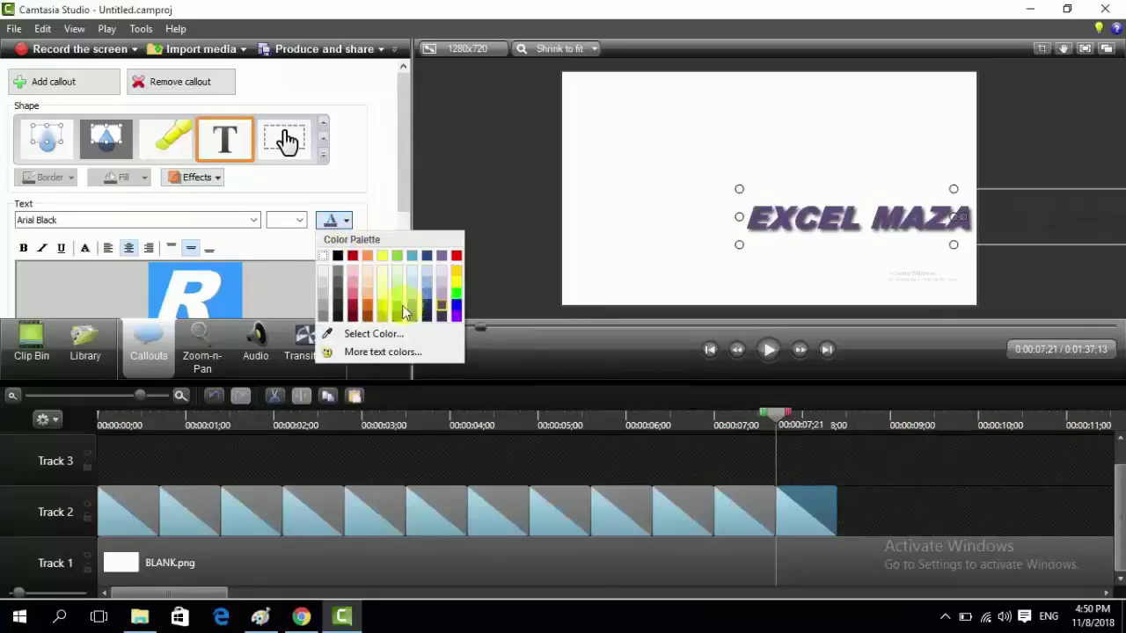
left_click(454, 315)
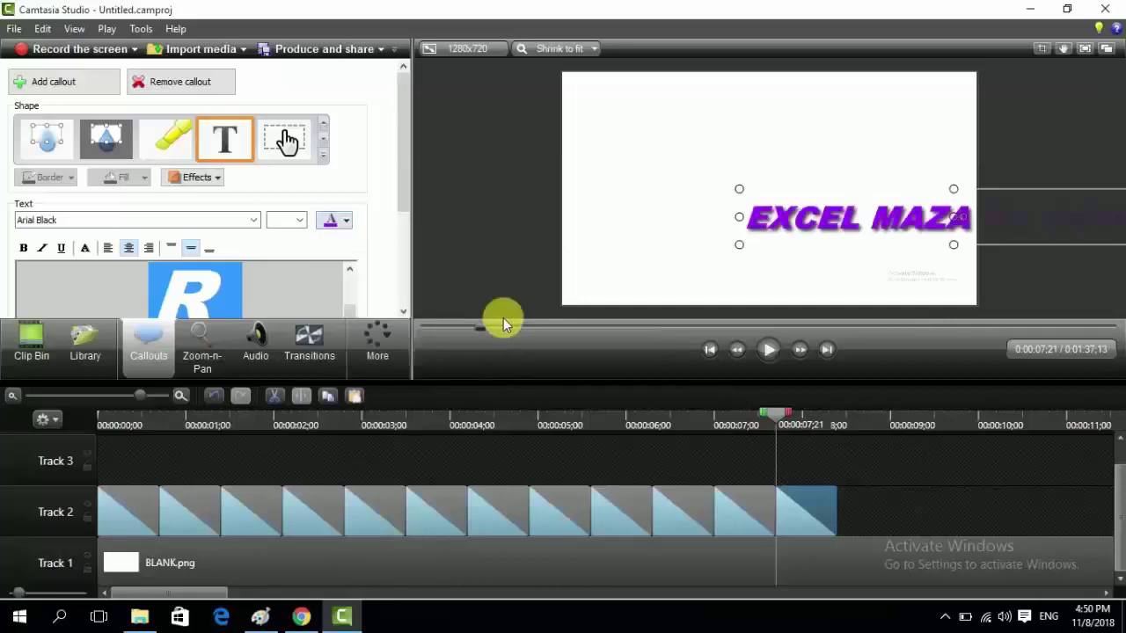
mouse_move(890, 235)
left_mouse_down()
mouse_move(910, 257)
mouse_move(997, 260)
left_mouse_up()
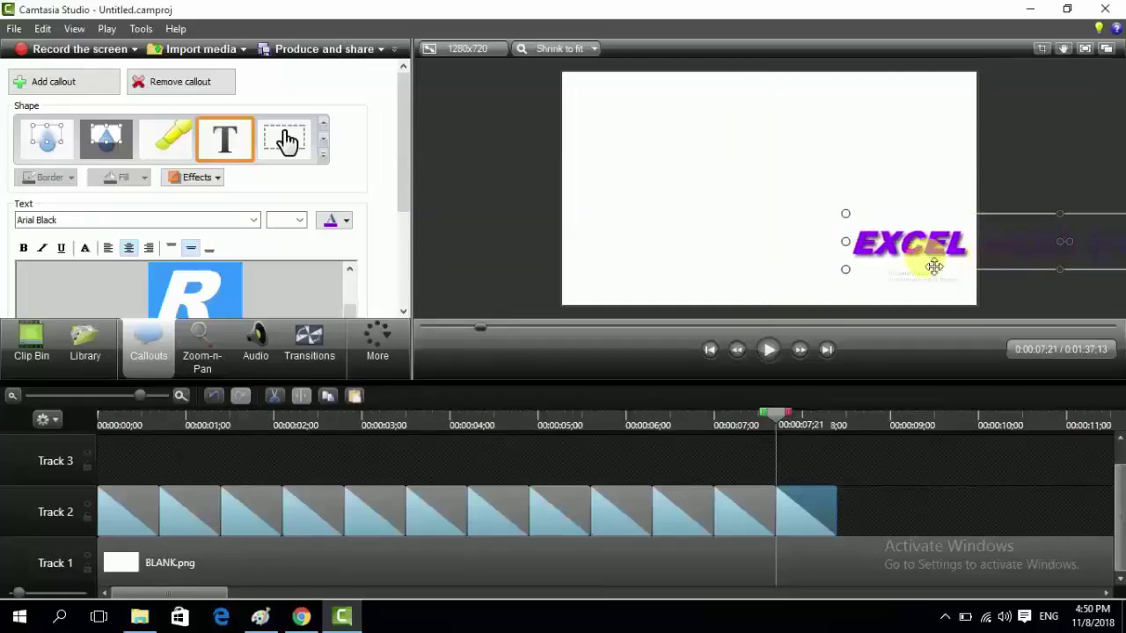
Copy the last callout clip and place the pasted copy at the end of Track 2
right_click(799, 517)
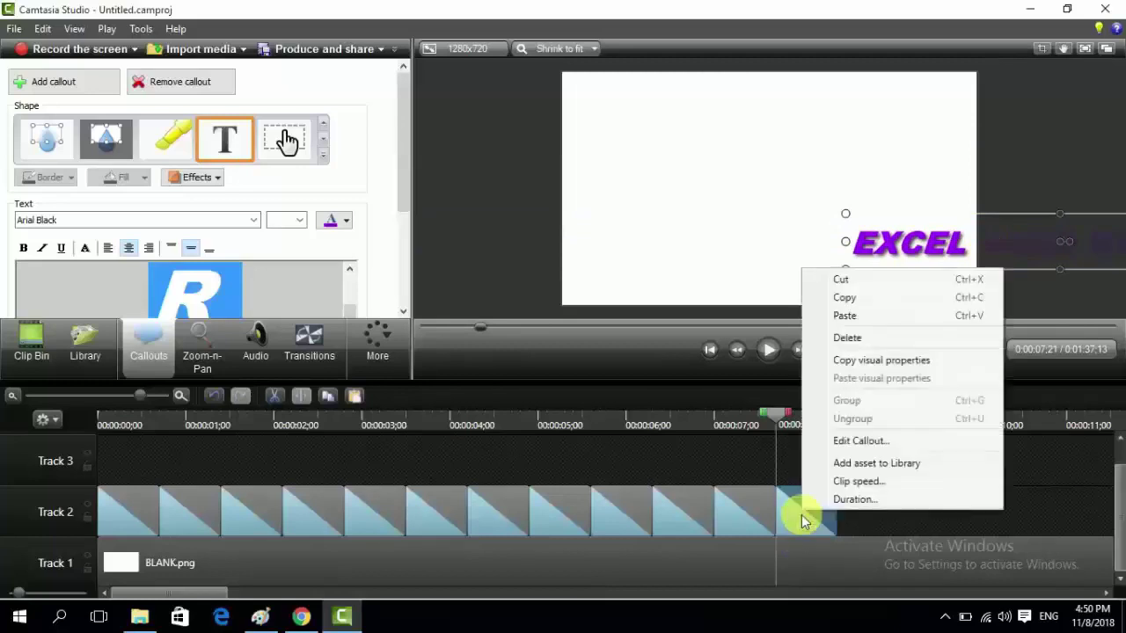
left_click(858, 301)
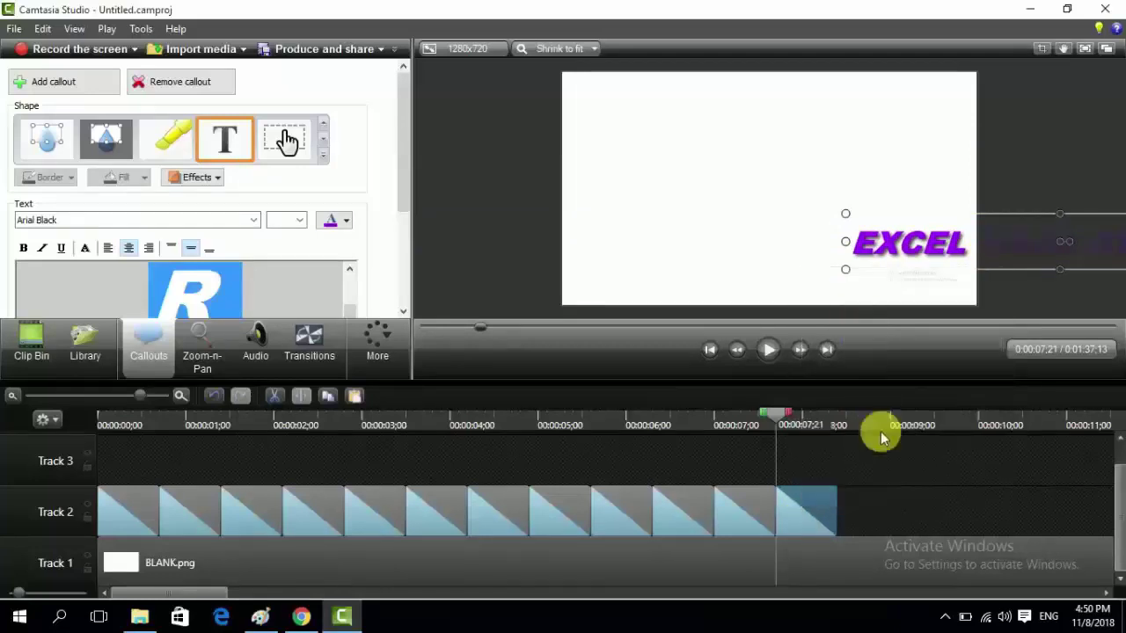
right_click(882, 525)
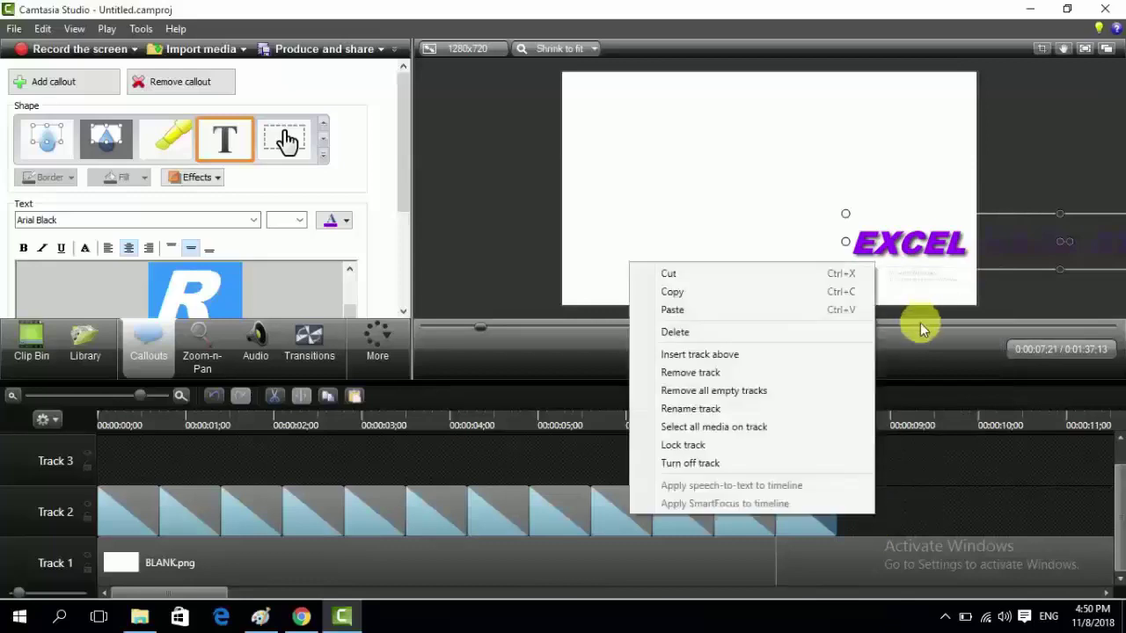
left_click(763, 310)
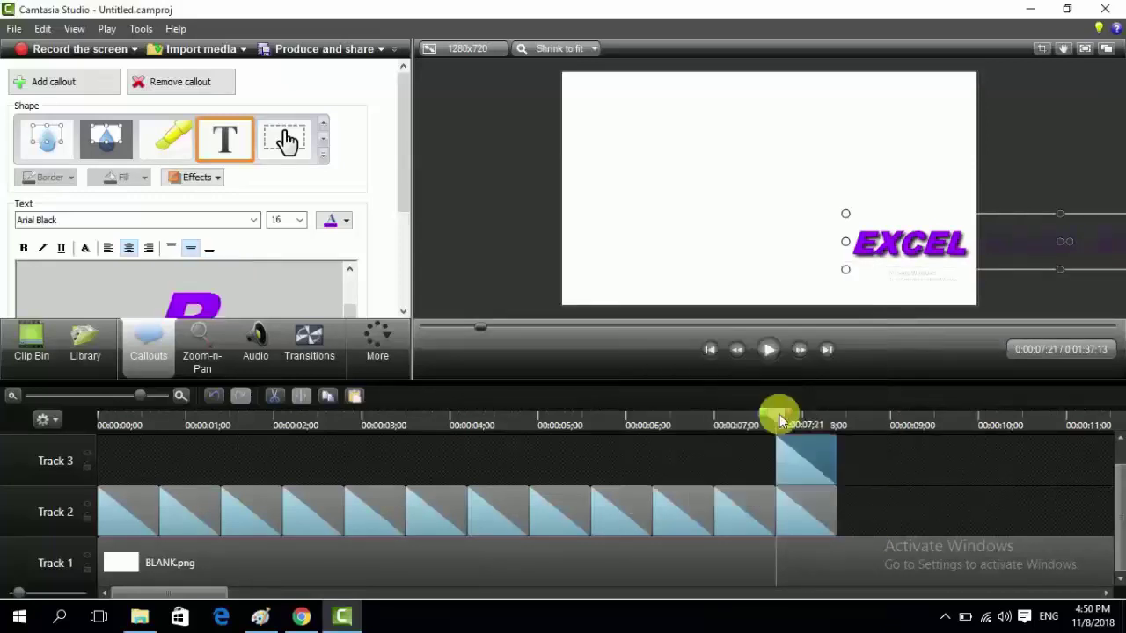
left_click_drag(798, 453, 860, 499)
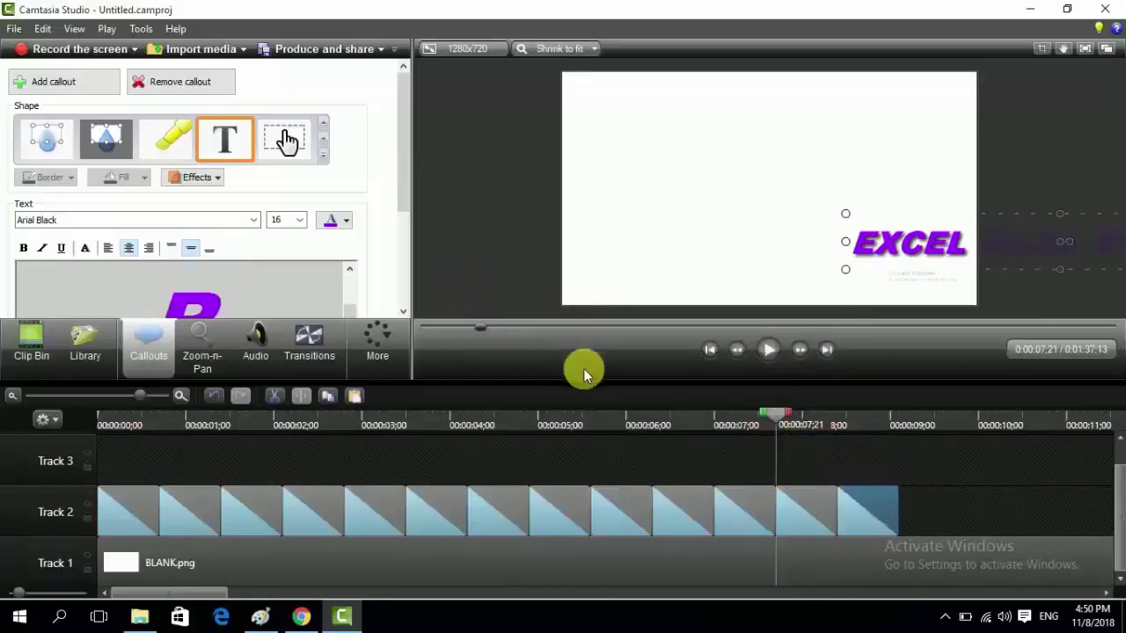
At 0:08;12, drag the EXCEL callout down and right to the frame's lower-right edge
left_click_drag(776, 413, 835, 427)
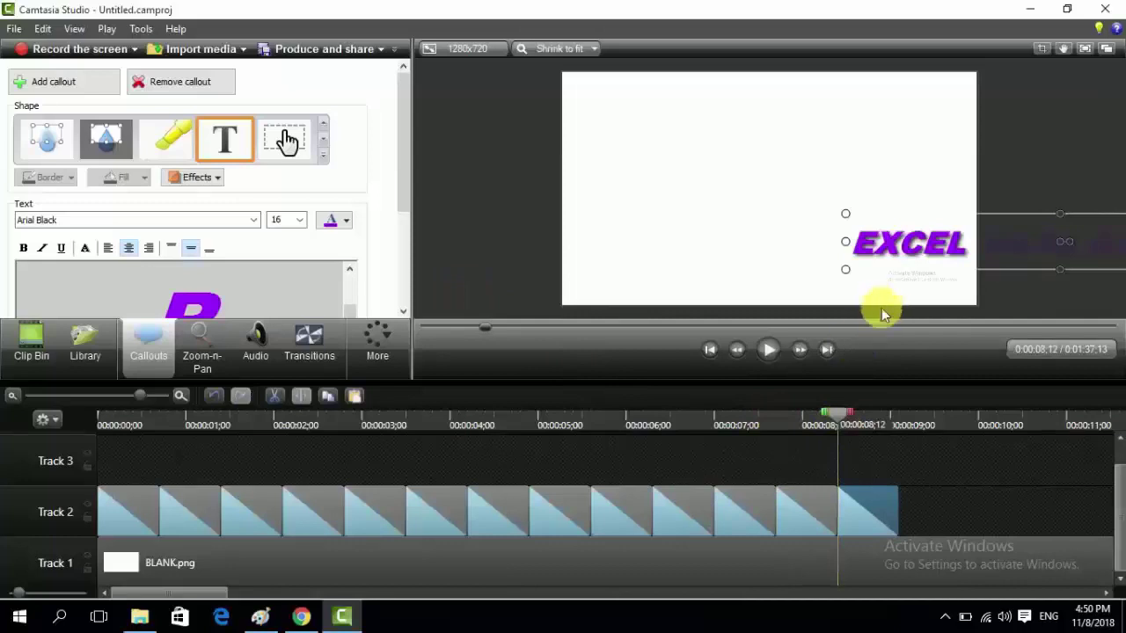
left_click_drag(913, 263, 915, 300)
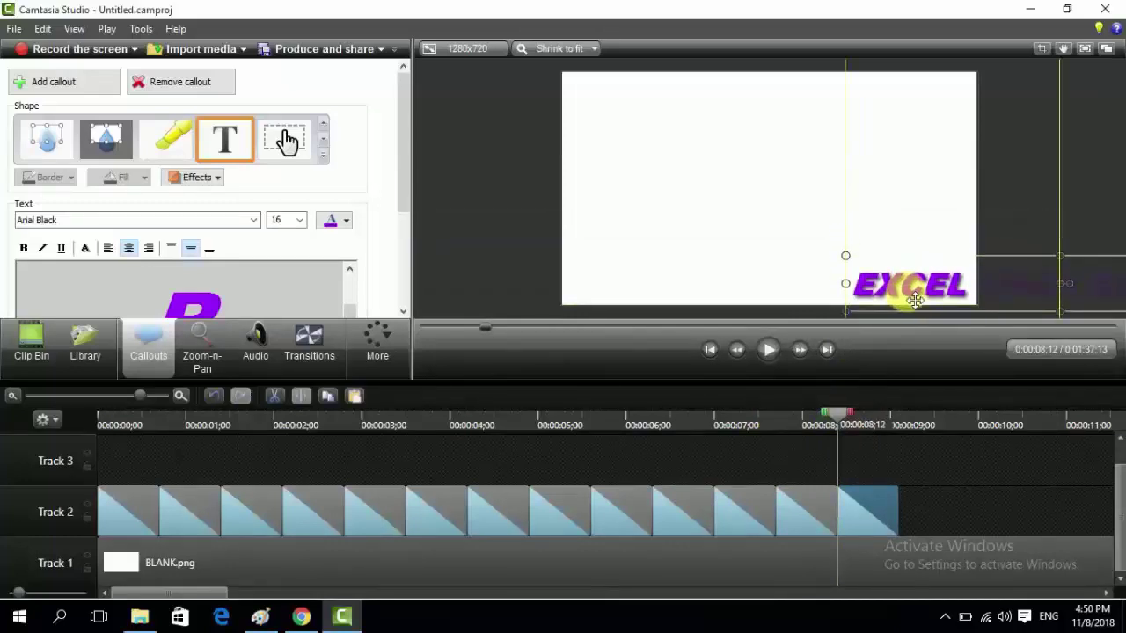
left_click_drag(915, 300, 1032, 303)
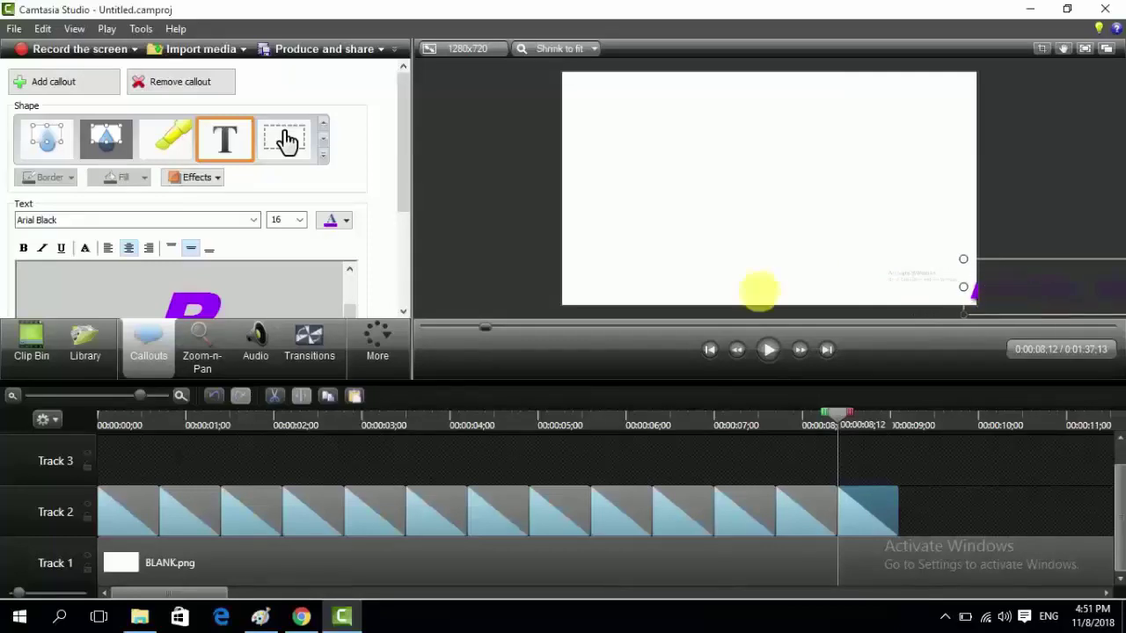
Make the copied callout's text Red Lighter 40% and rewind the playhead to the start
right_click(849, 498)
left_click(897, 424)
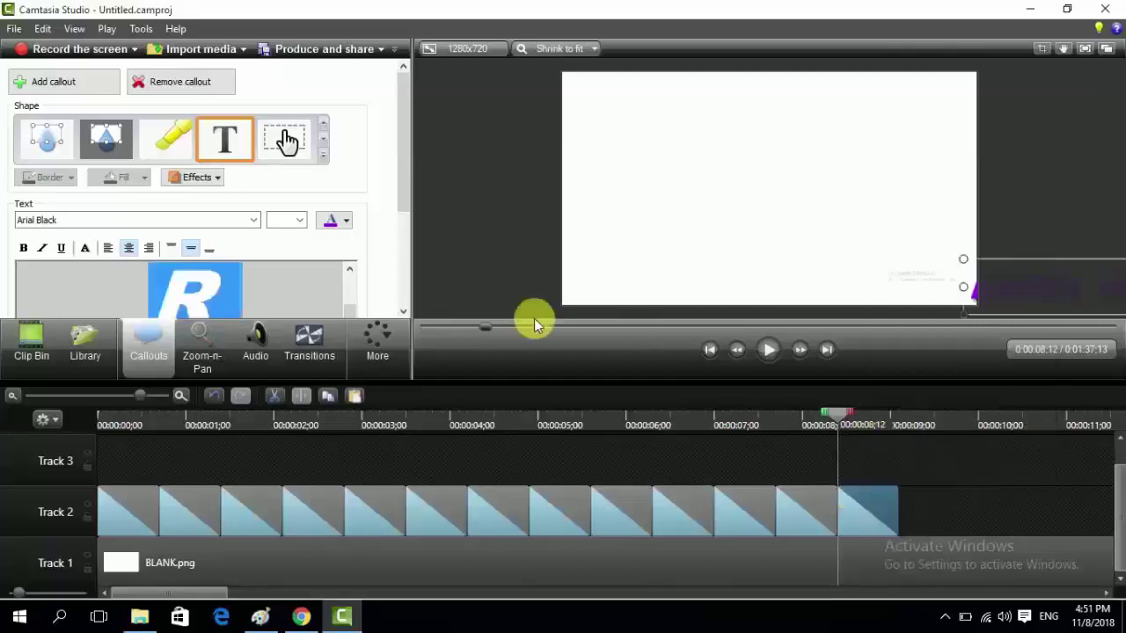
left_click(349, 221)
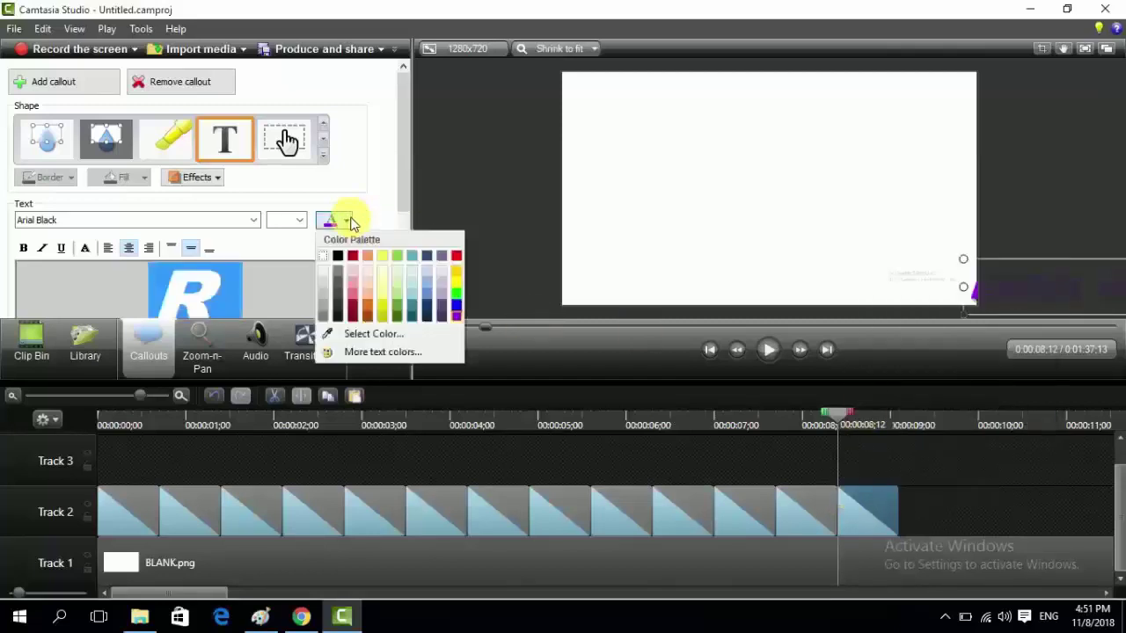
left_click(357, 299)
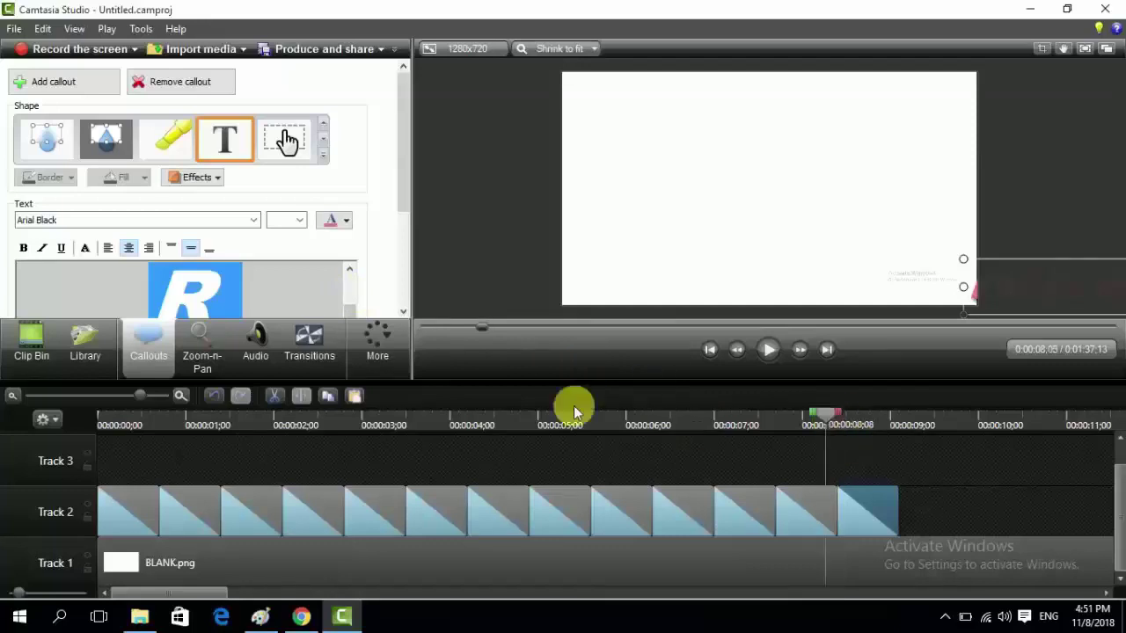
left_click_drag(842, 425, 308, 421)
left_click_drag(136, 390, 5, 400)
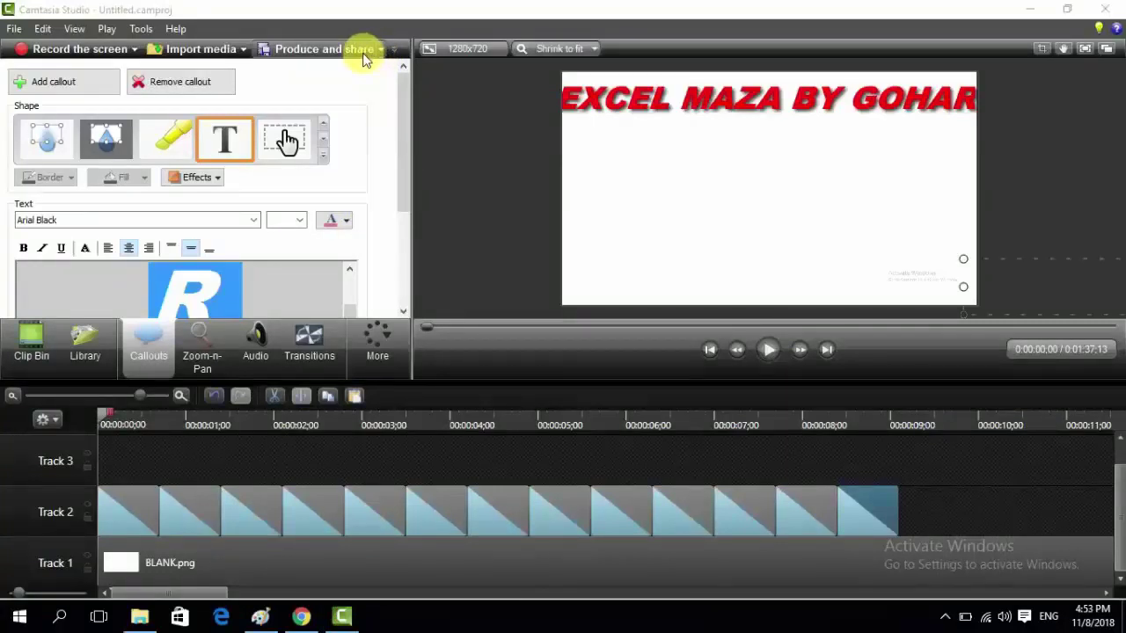
Render the project with the MP4 with Smart Player (up to 720p) preset as BLINKING WORDS
left_click(363, 51)
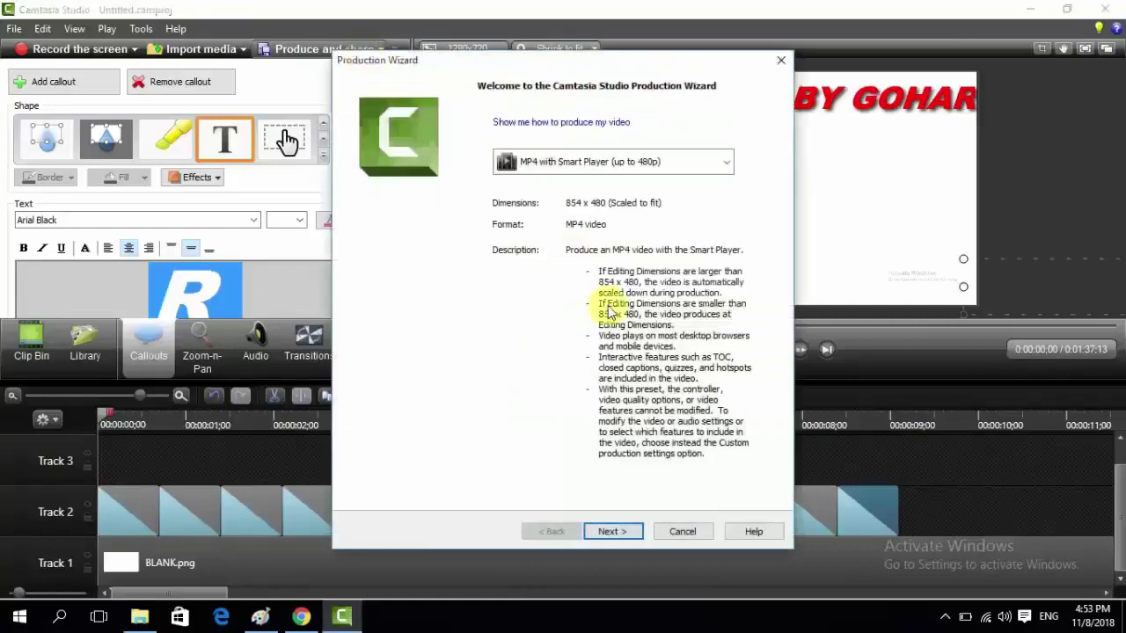
left_click(726, 163)
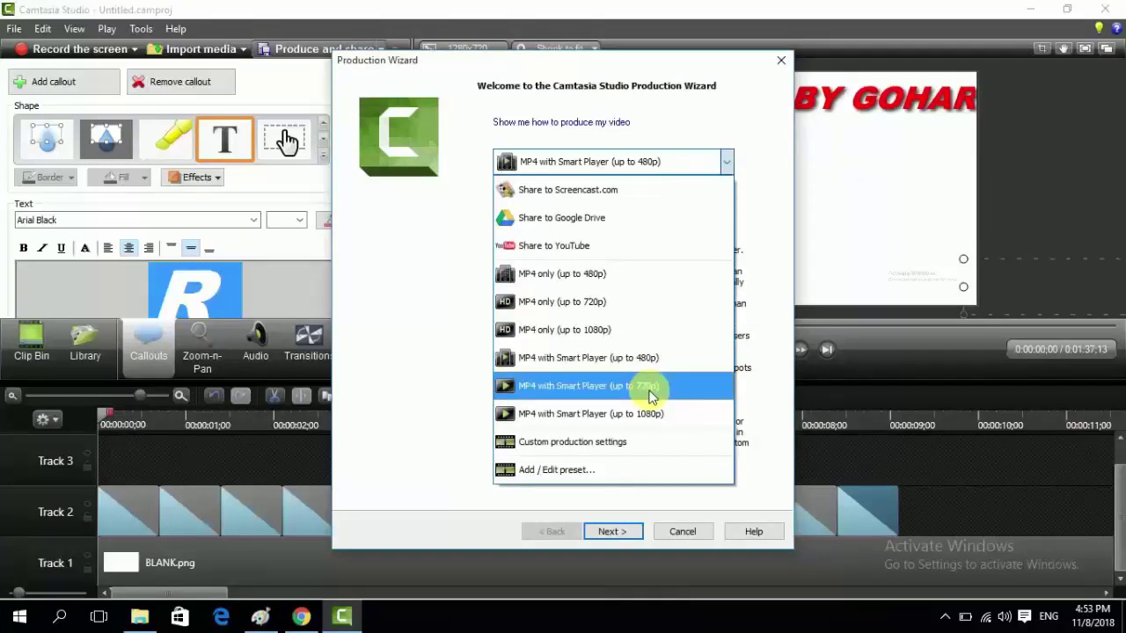
left_click(652, 395)
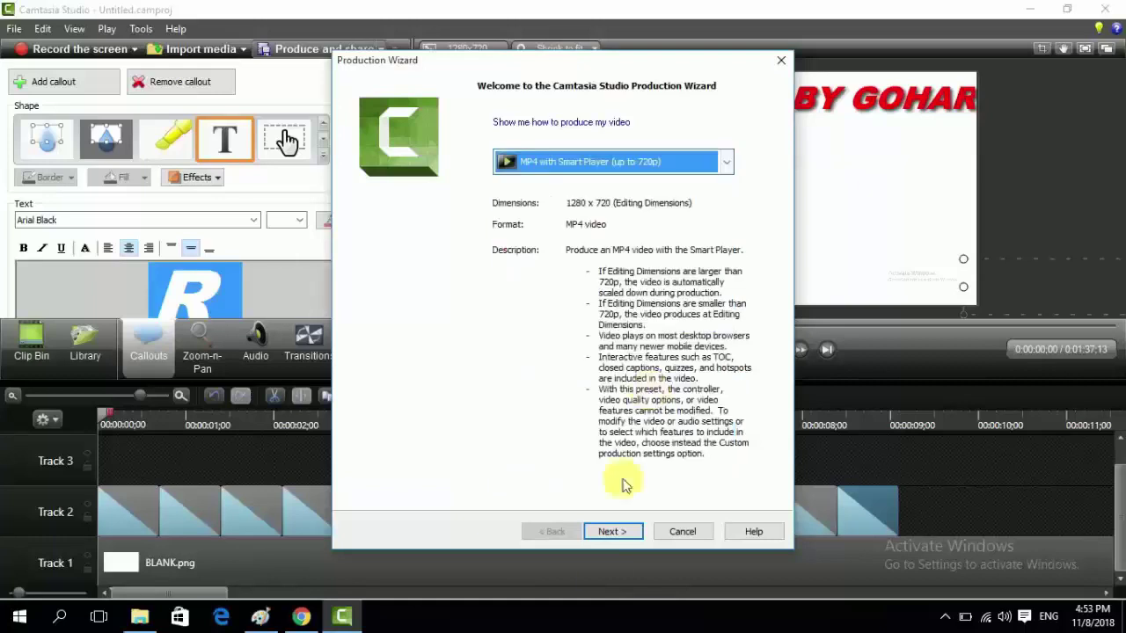
left_click(626, 535)
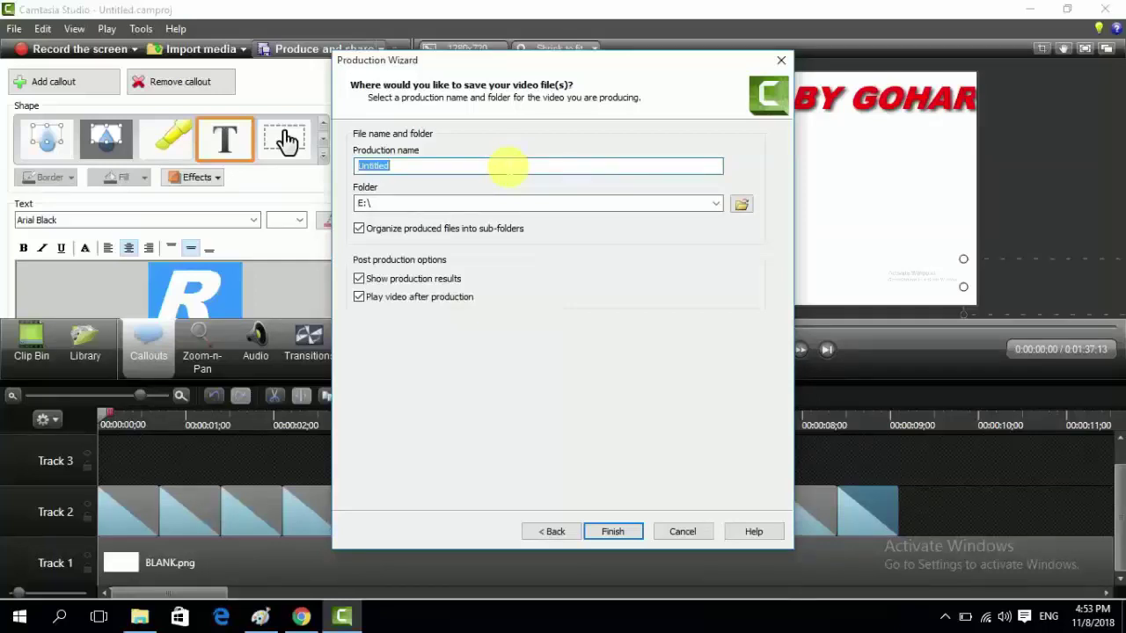
type("BLINKING WORDS")
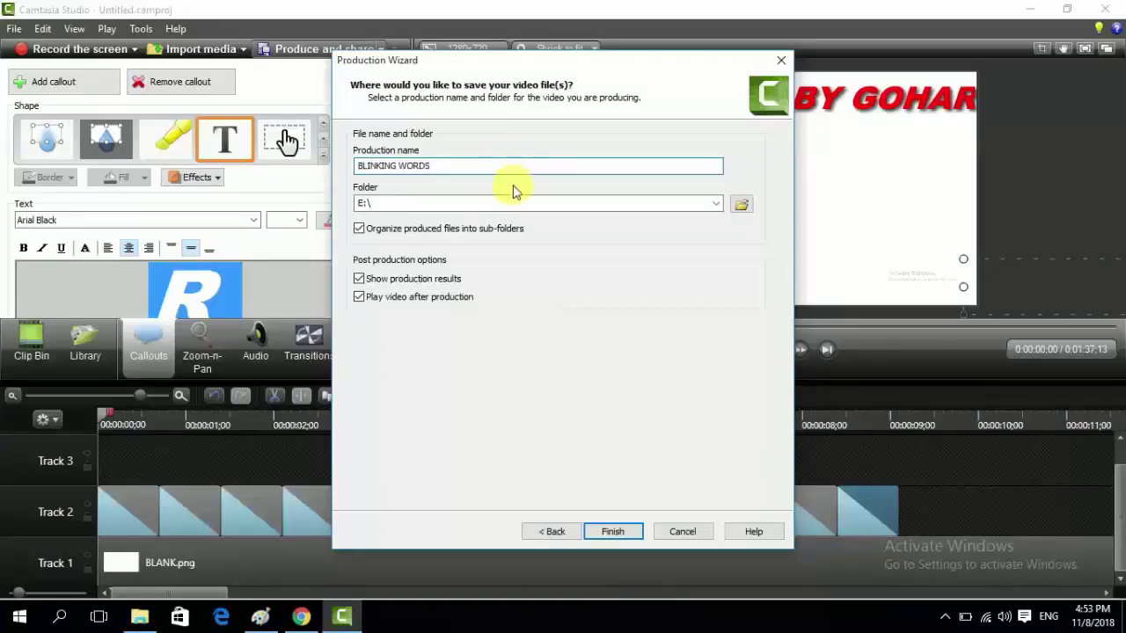
left_click(616, 533)
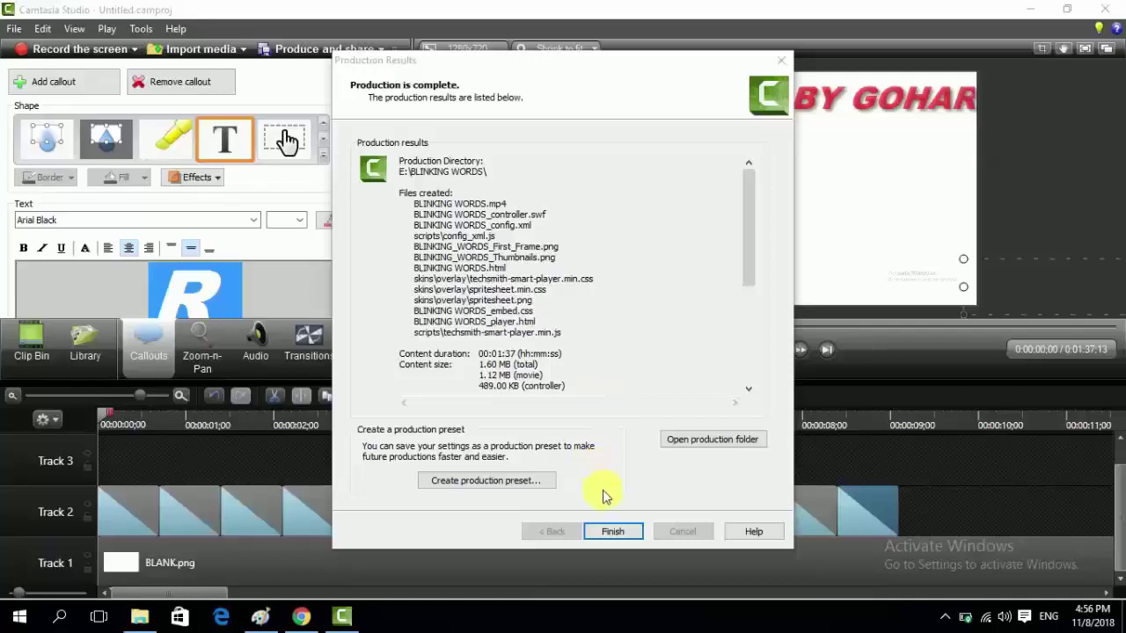
Close the production results, browse to E:\BLINKING WORDS and bring up Open with for the MP4
left_click(605, 533)
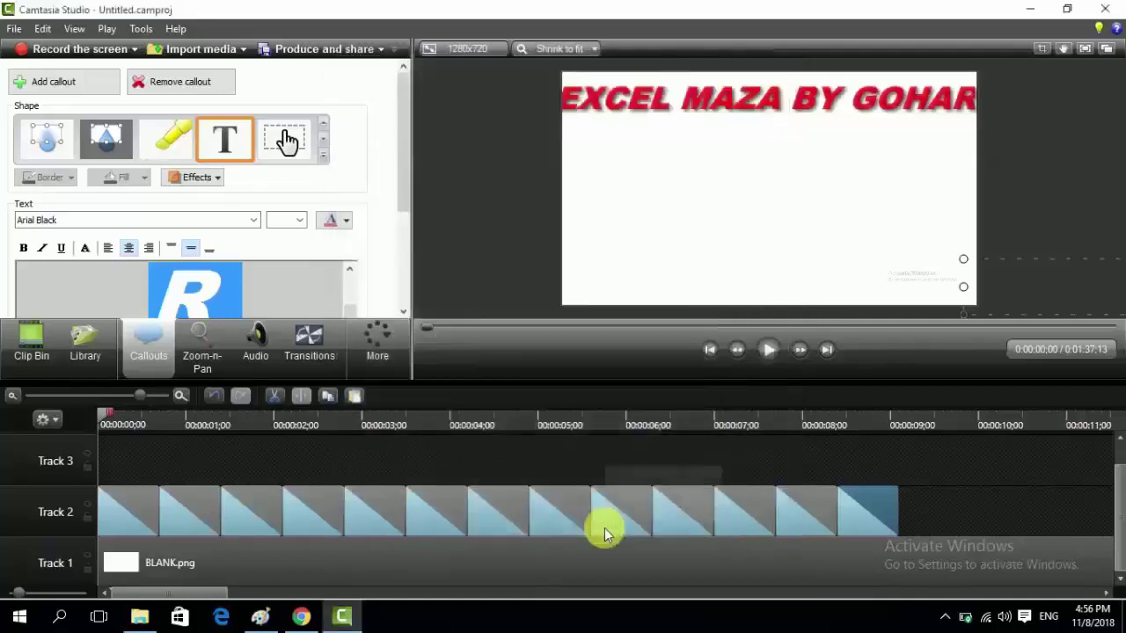
left_click(1030, 7)
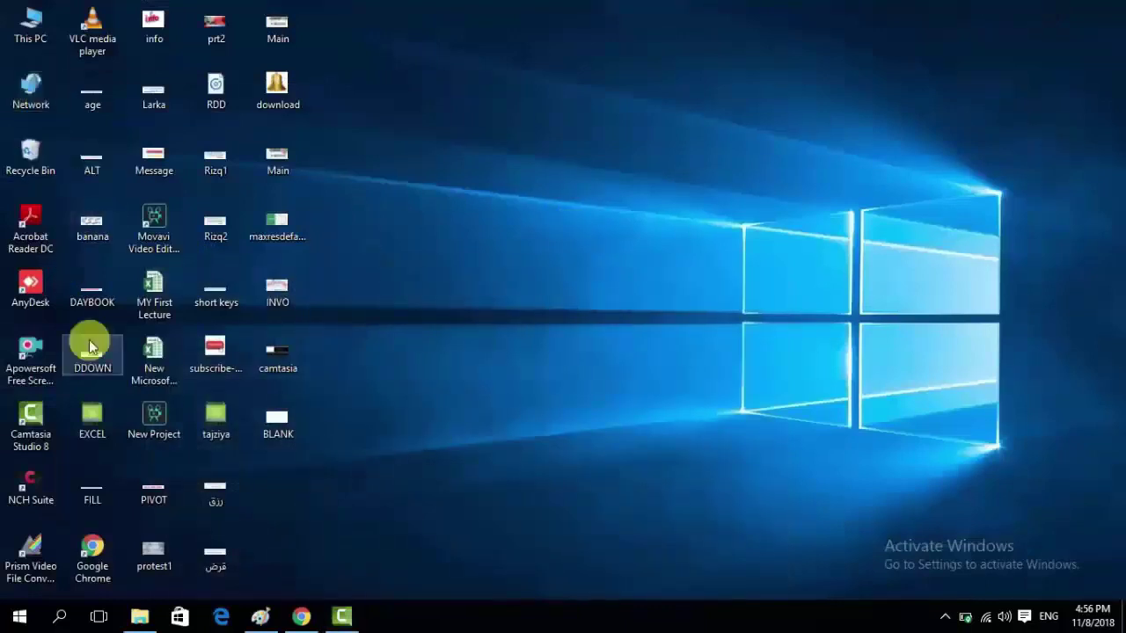
left_click(146, 622)
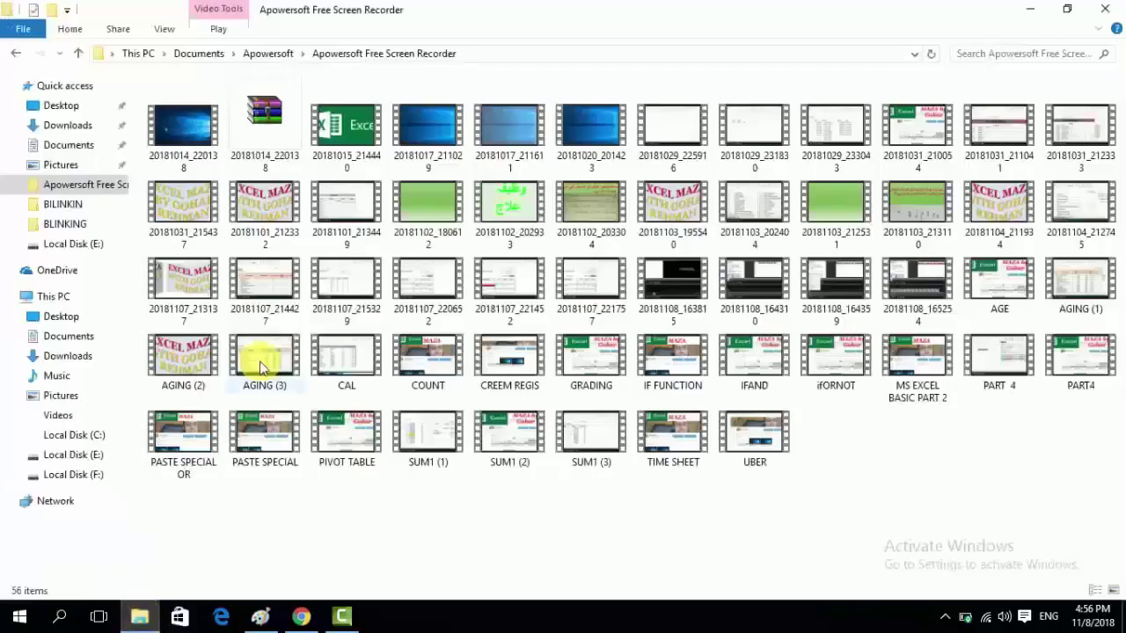
left_click(93, 456)
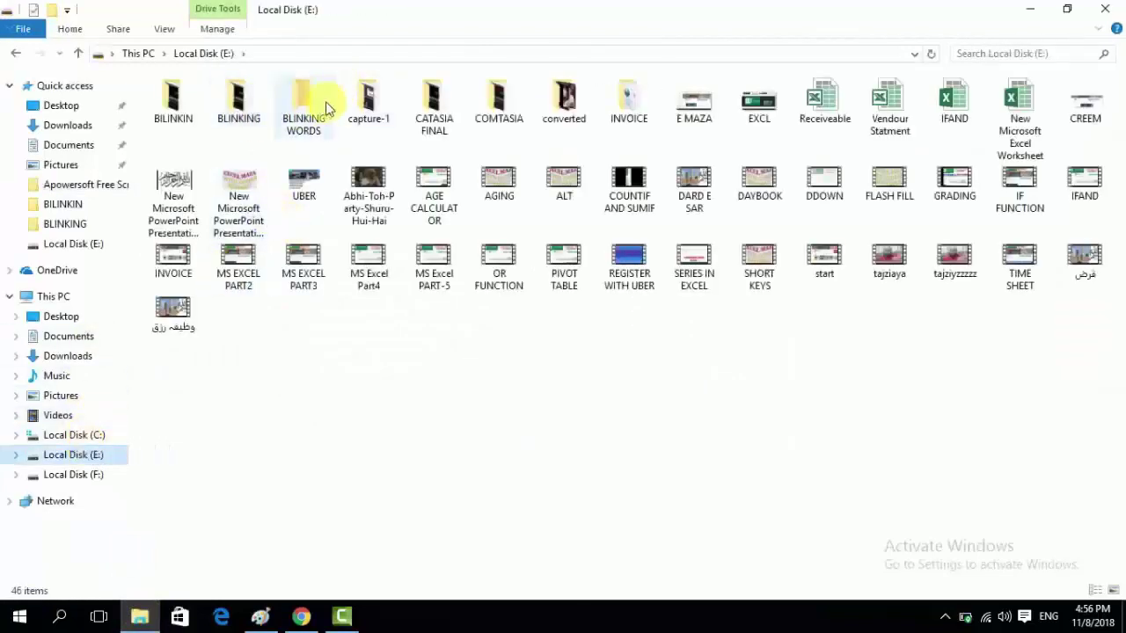
double_click(325, 104)
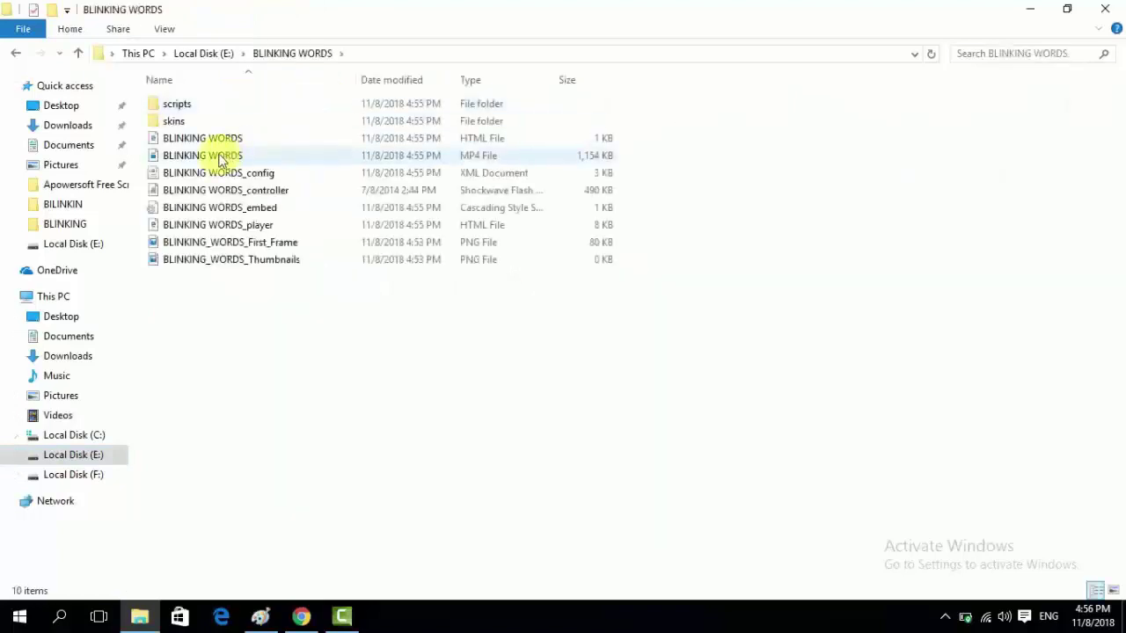
right_click(221, 157)
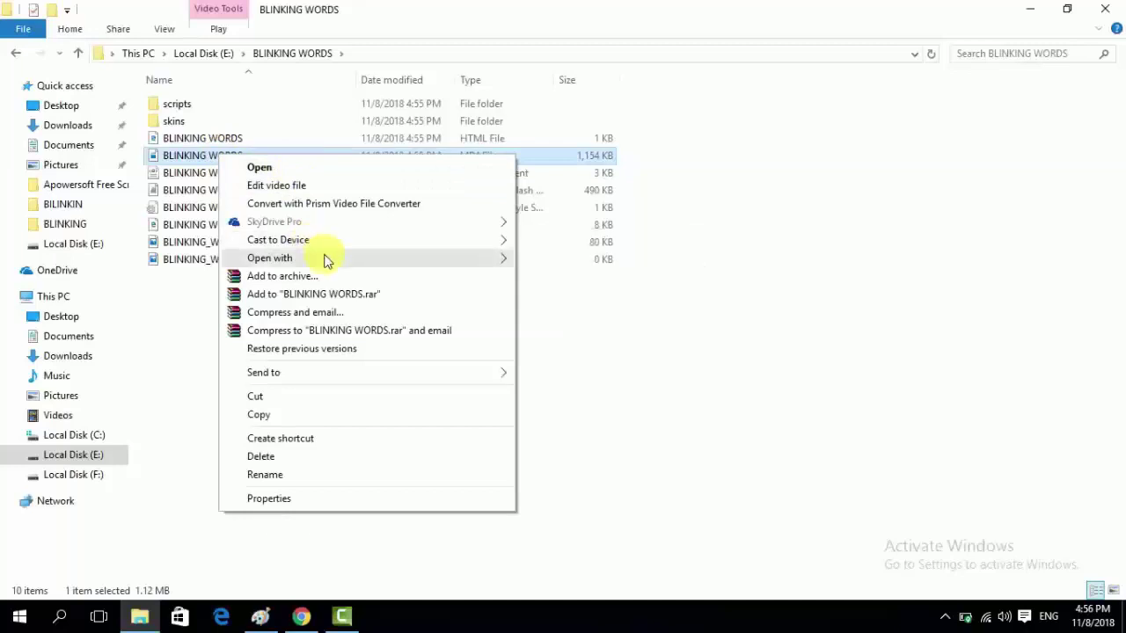
mouse_move(390, 265)
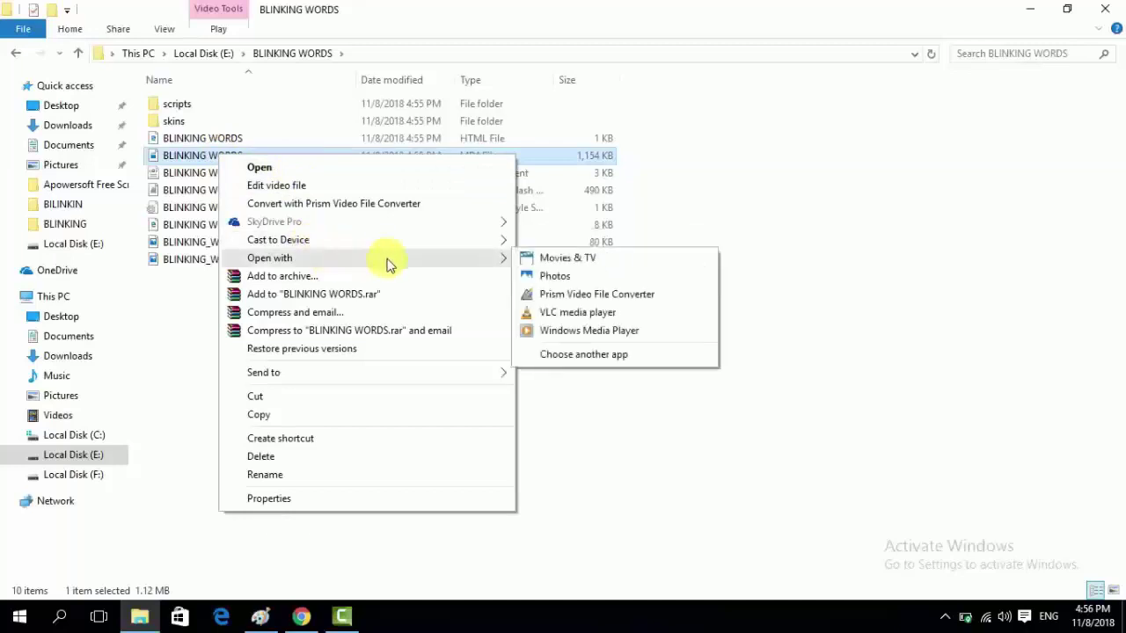
Open BLINKING WORDS.mp4 in VLC media player
left_click(563, 314)
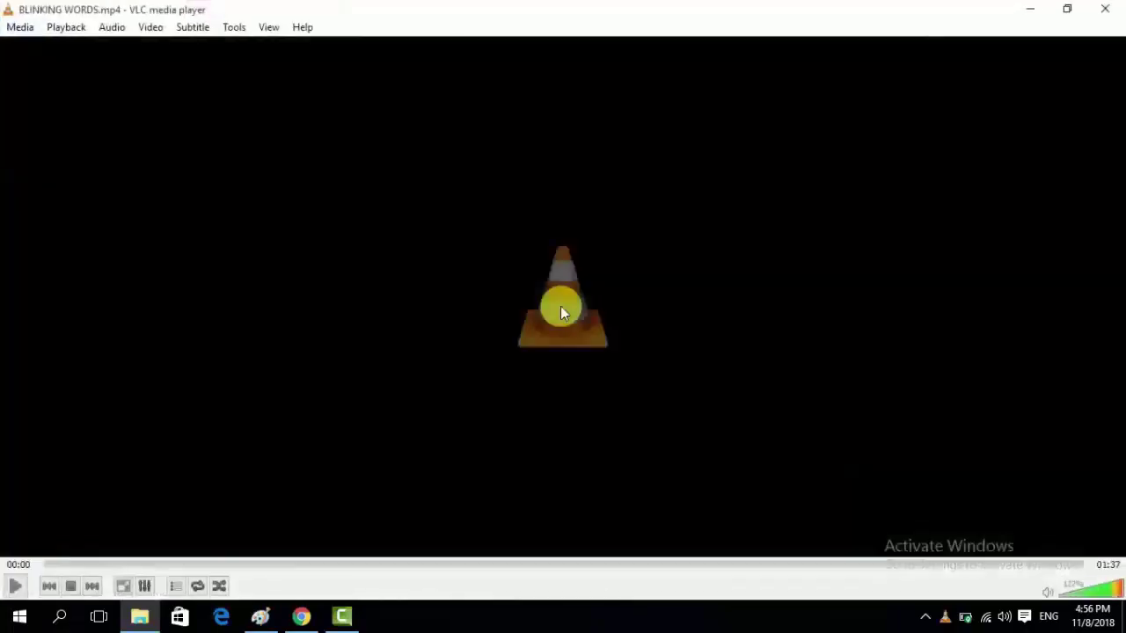